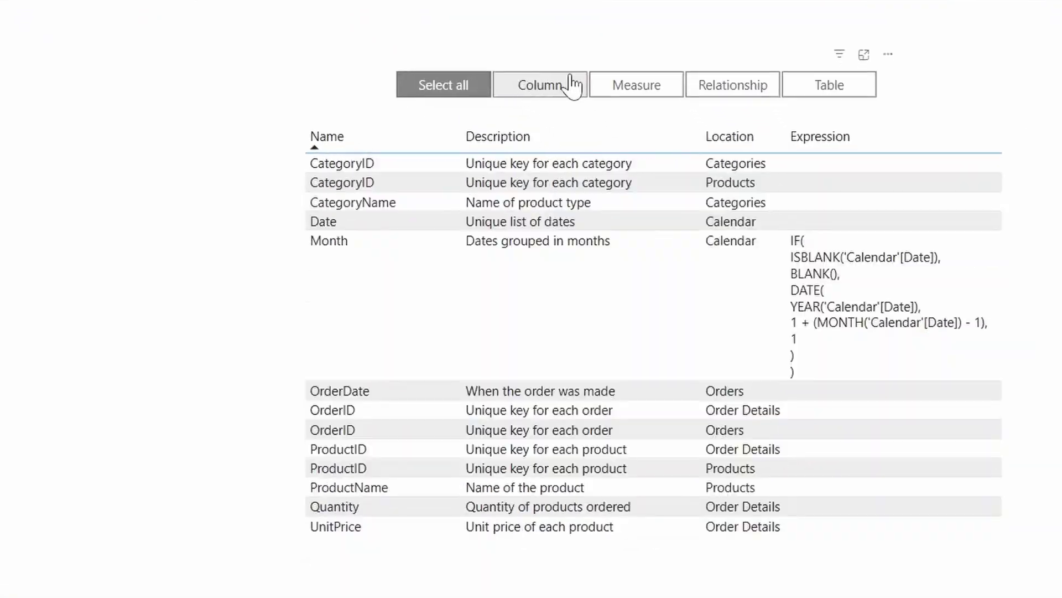
Filter the data dictionary to measures and add a measure defined as Total Orders = SUM('Order Details'[Quantity])
click(711, 176)
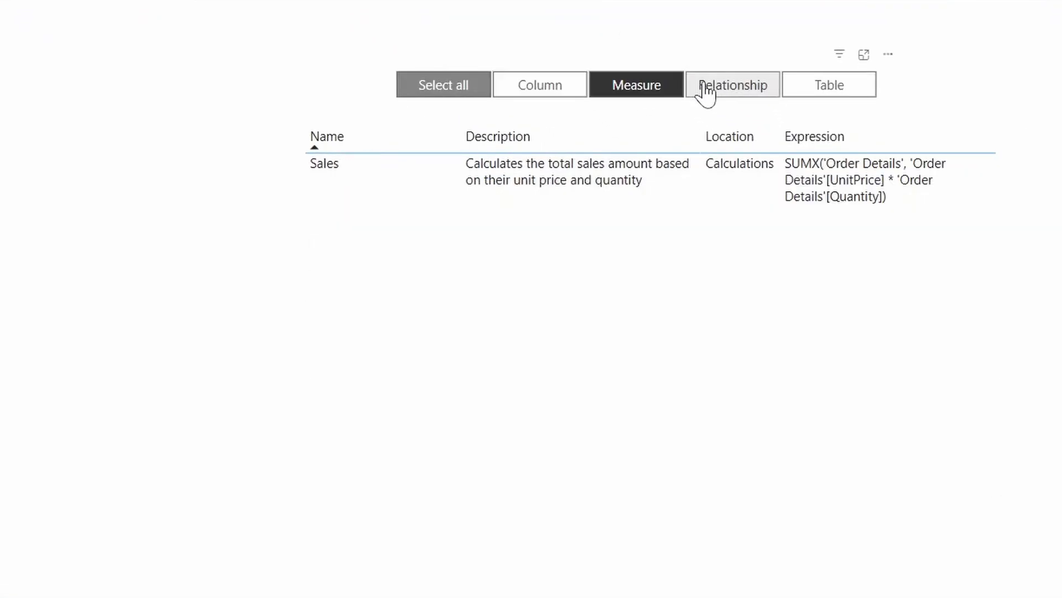
click(706, 90)
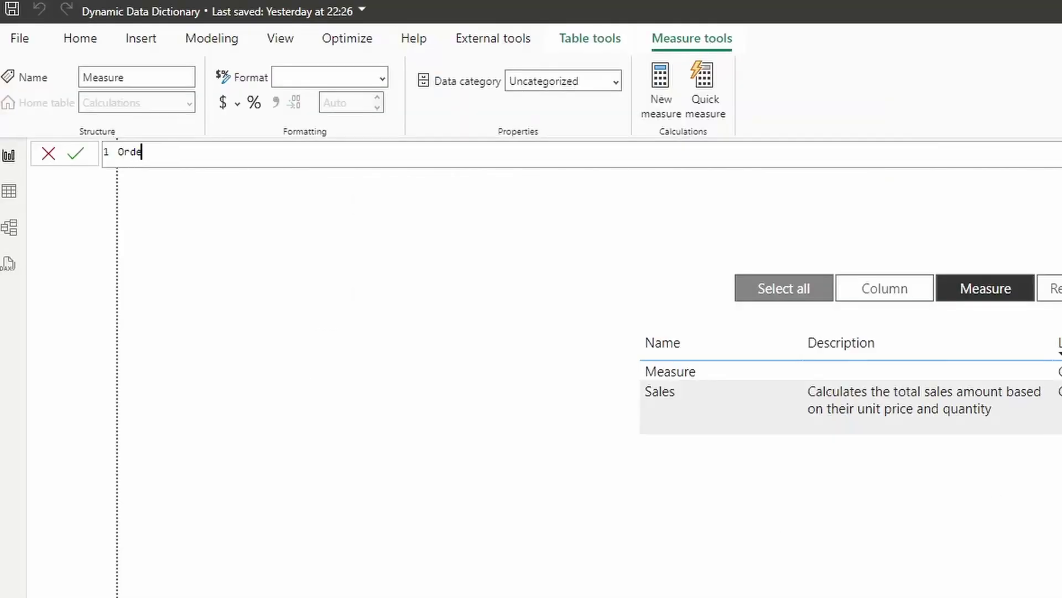
key(BackSpace)
key(BackSpace)
key(BackSpace)
key(BackSpace)
text(Total Orders = SUM(Or)
text(der Details'[Quantity]))
key(Return)
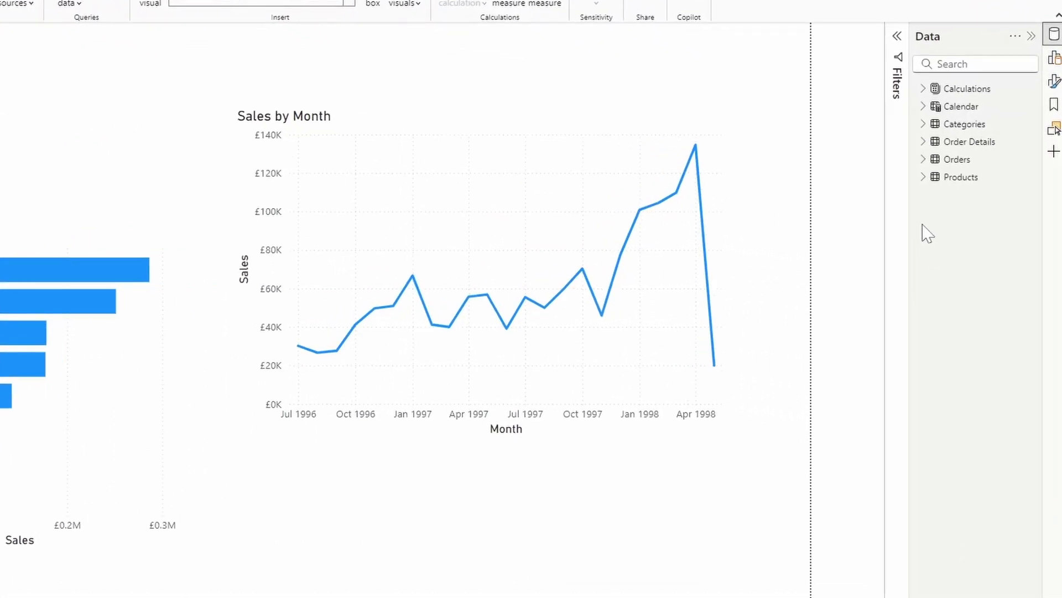
Review the Calendar table's fields and the table relationships in the model diagram, and return to the report
mouse_move(915, 176)
click(923, 106)
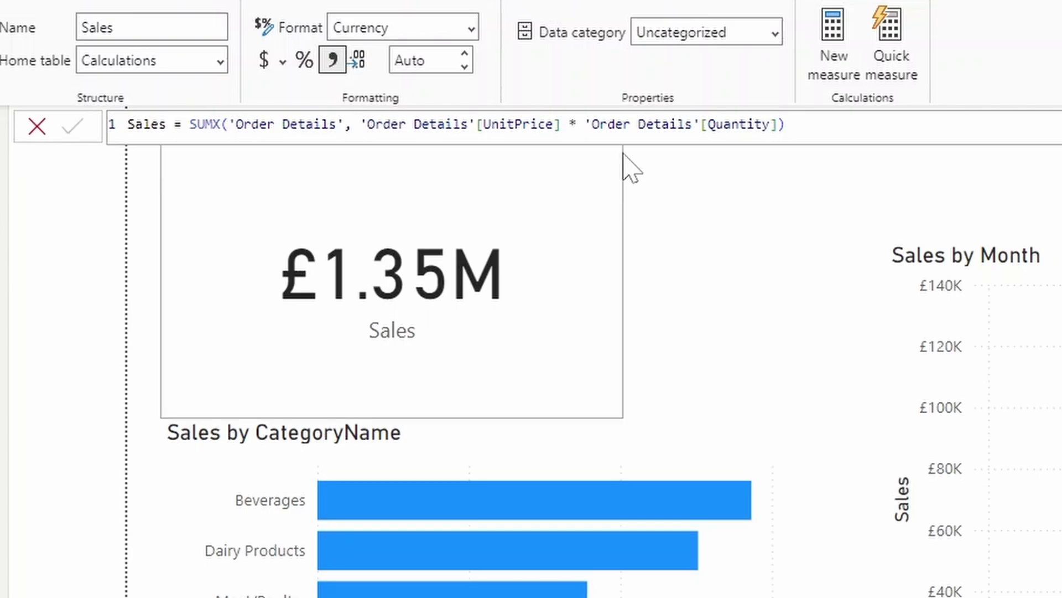
click(5, 84)
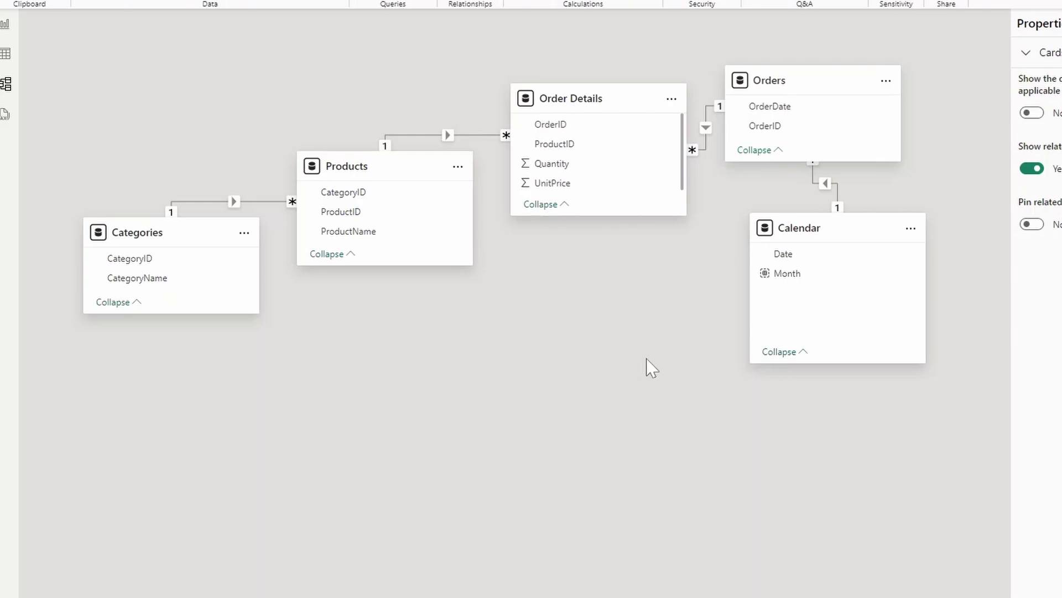
click(7, 29)
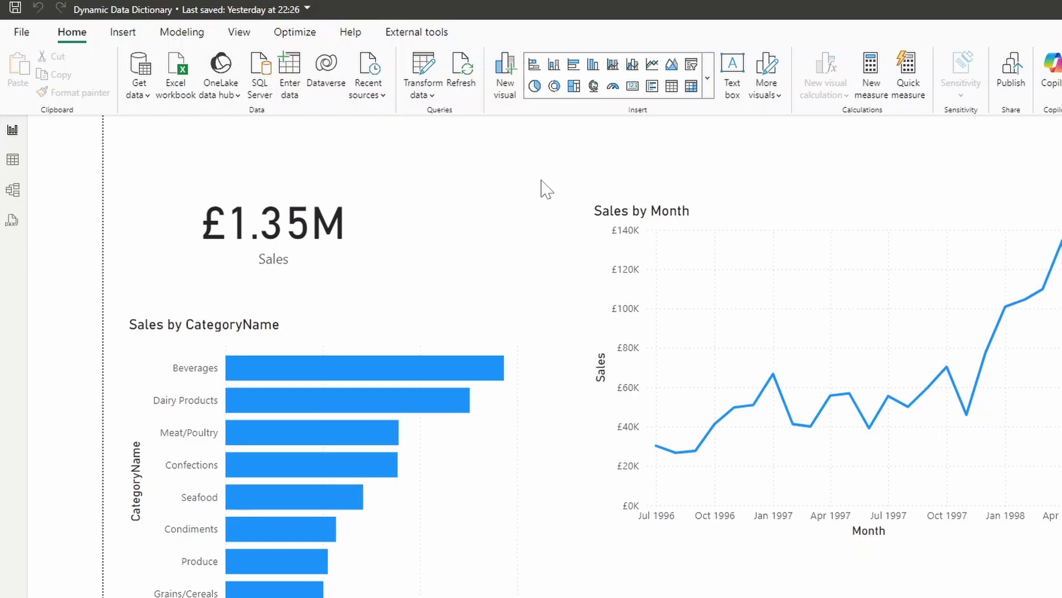
Create a calculated table with the formula Data Dictionary = INFO.VIEW.COLUMNS()
click(182, 35)
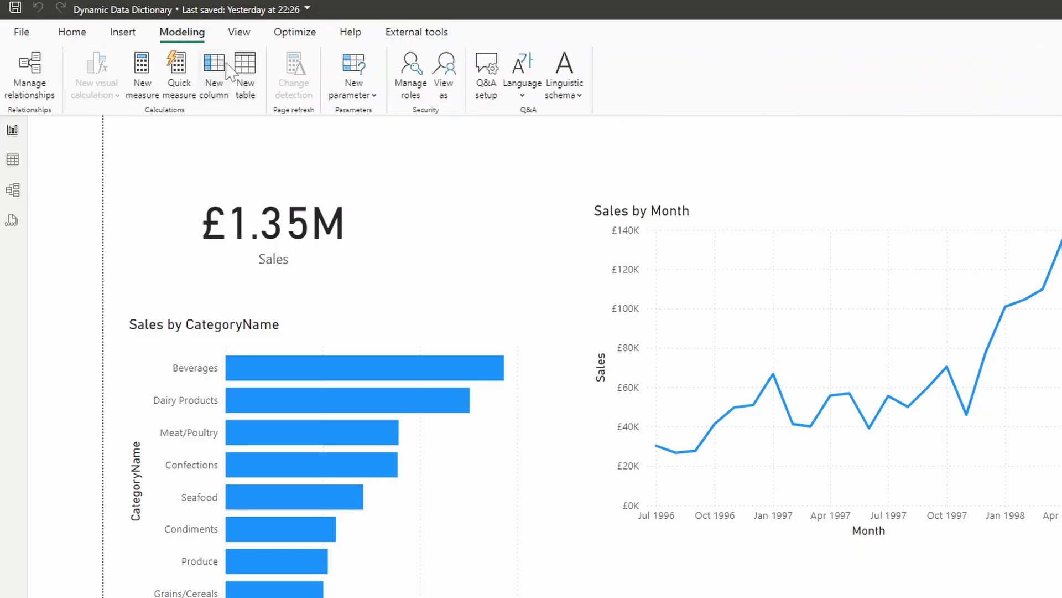
click(251, 81)
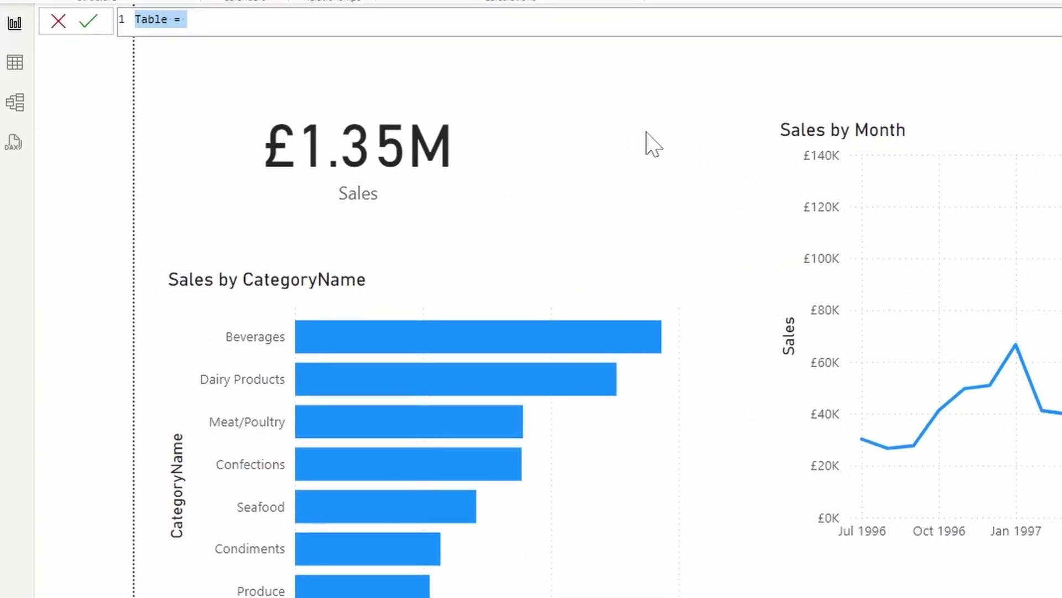
text(Data D)
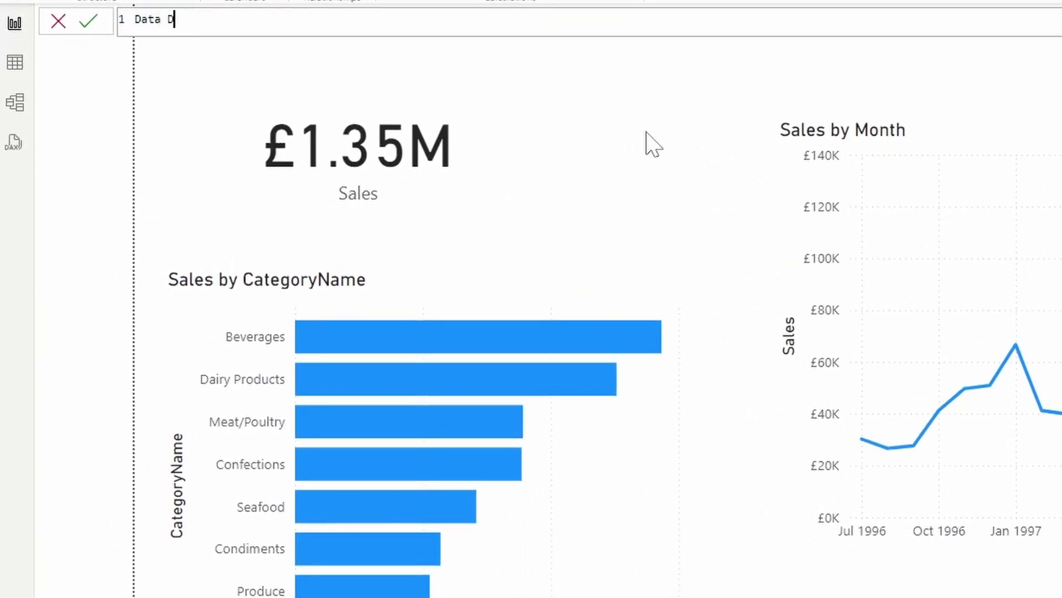
text(ictionary = IN)
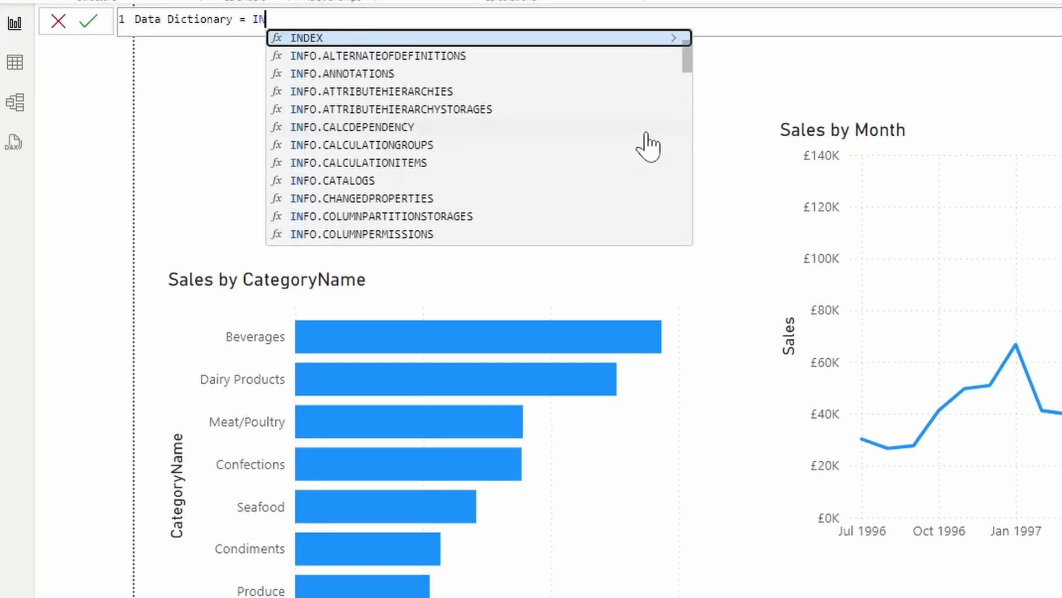
text(FO.VIEW)
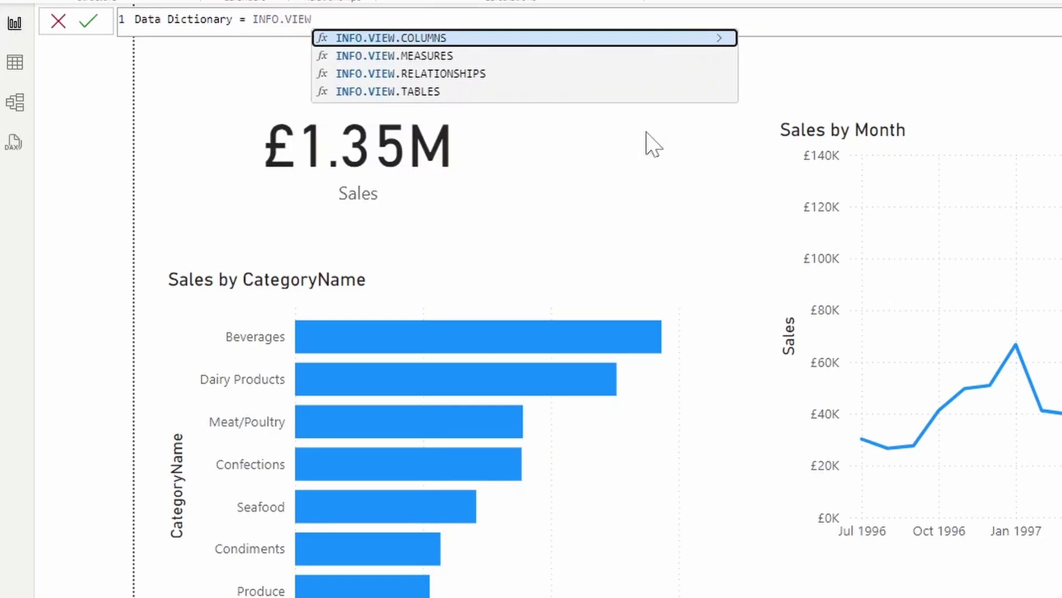
text(.C)
key(Tab)
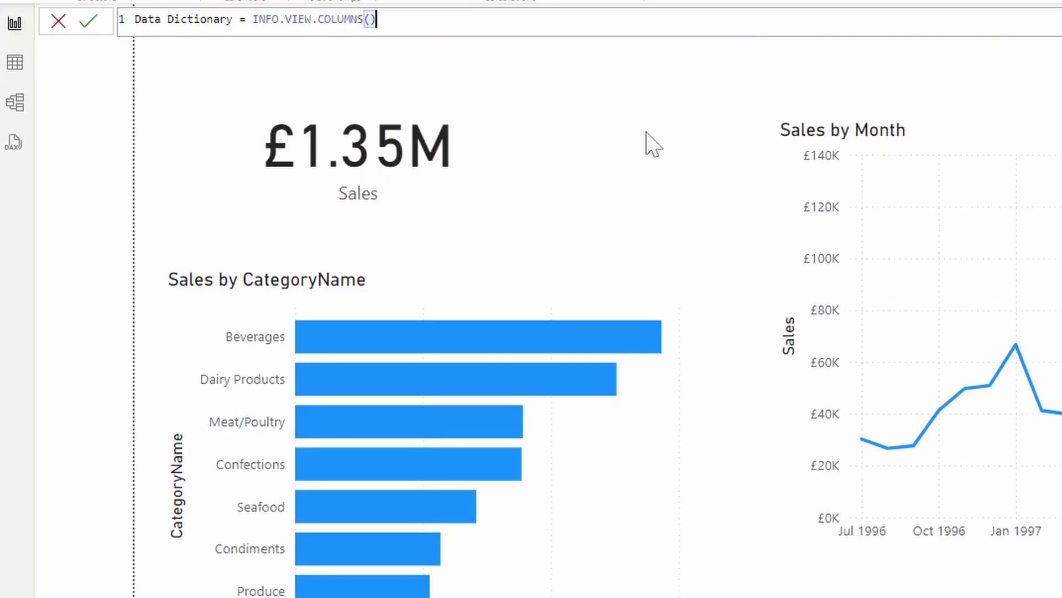
key(Return)
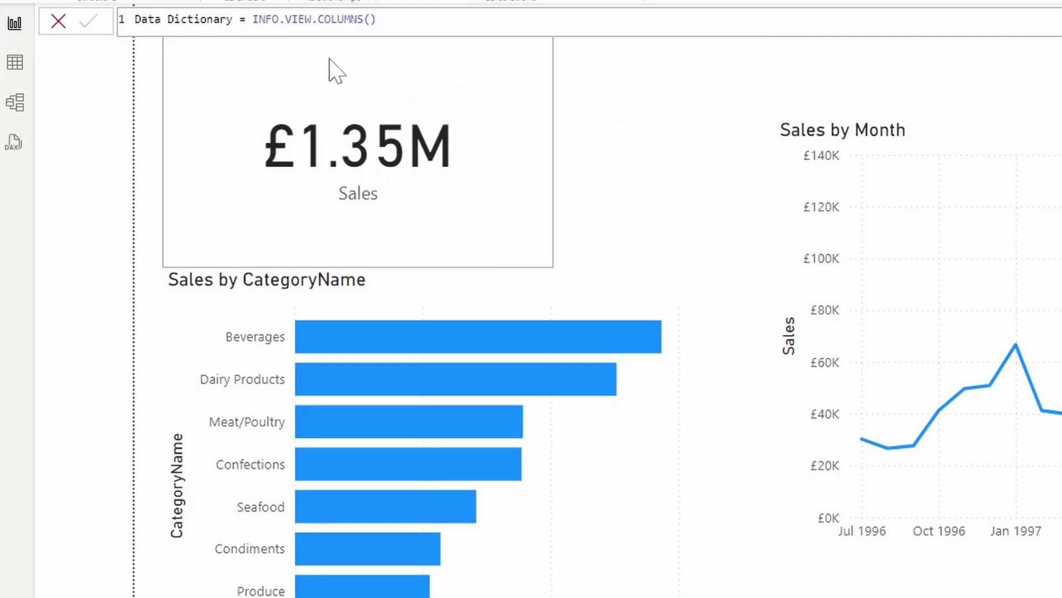
Examine the metadata columns of the Data Dictionary table across its full width
click(15, 64)
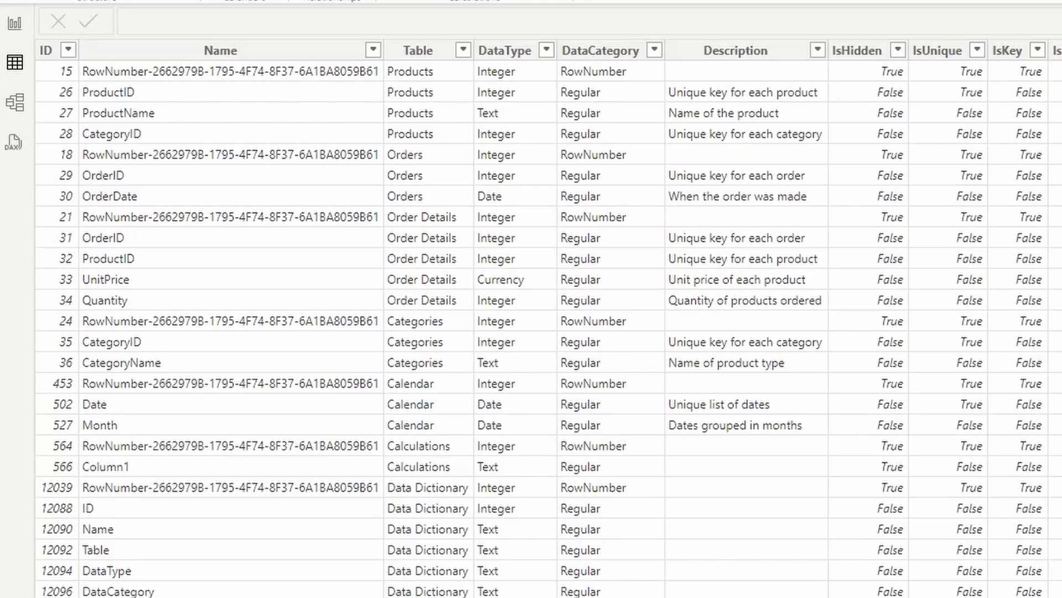
scroll(548, 318, right, 15)
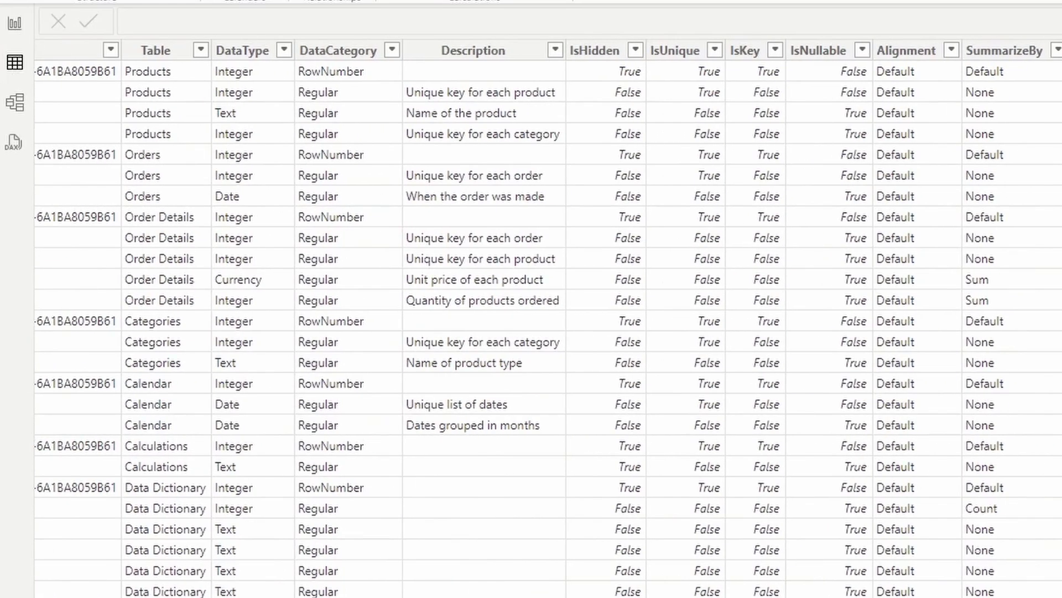
scroll(548, 318, right, 12)
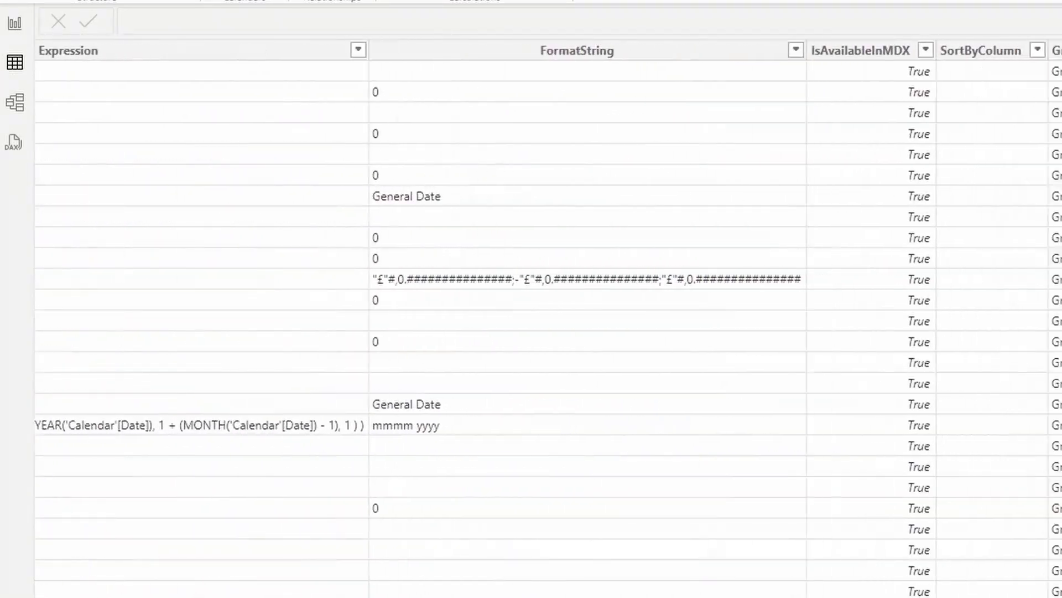
scroll(548, 319, left, 20)
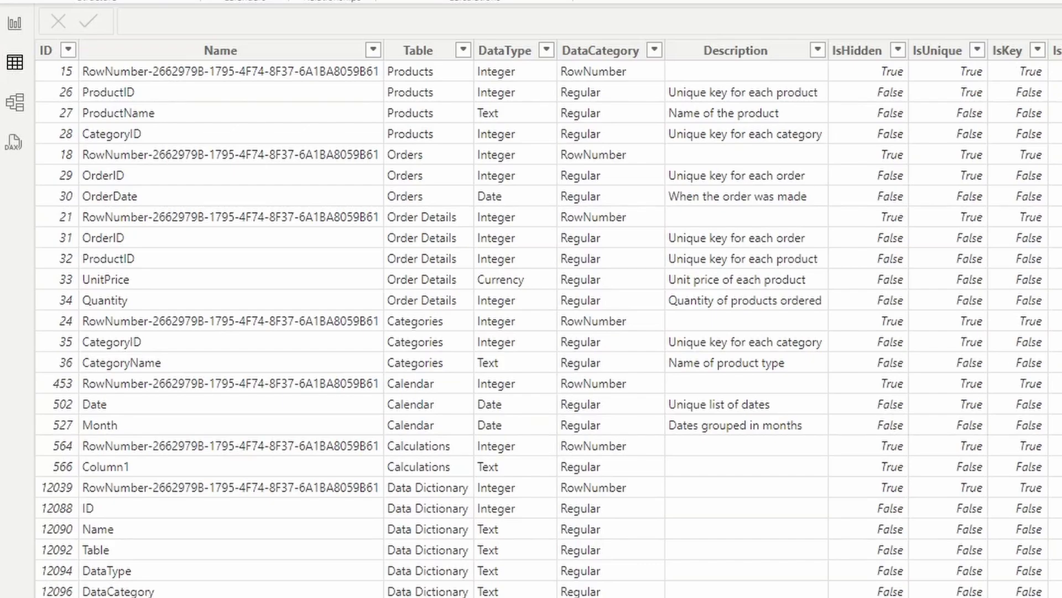
scroll(547, 327, right, 15)
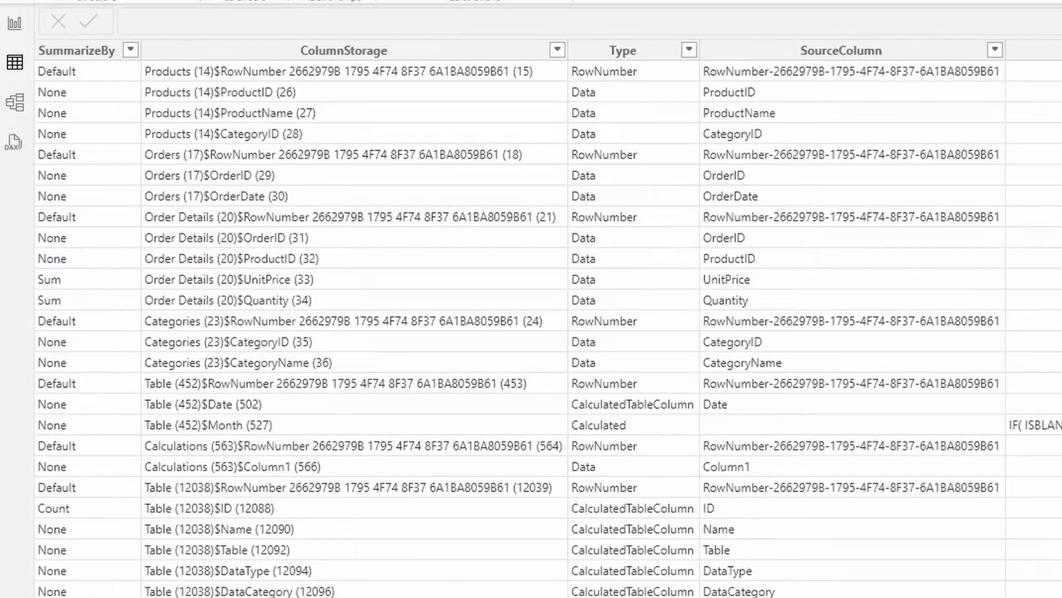
scroll(548, 318, right, 1)
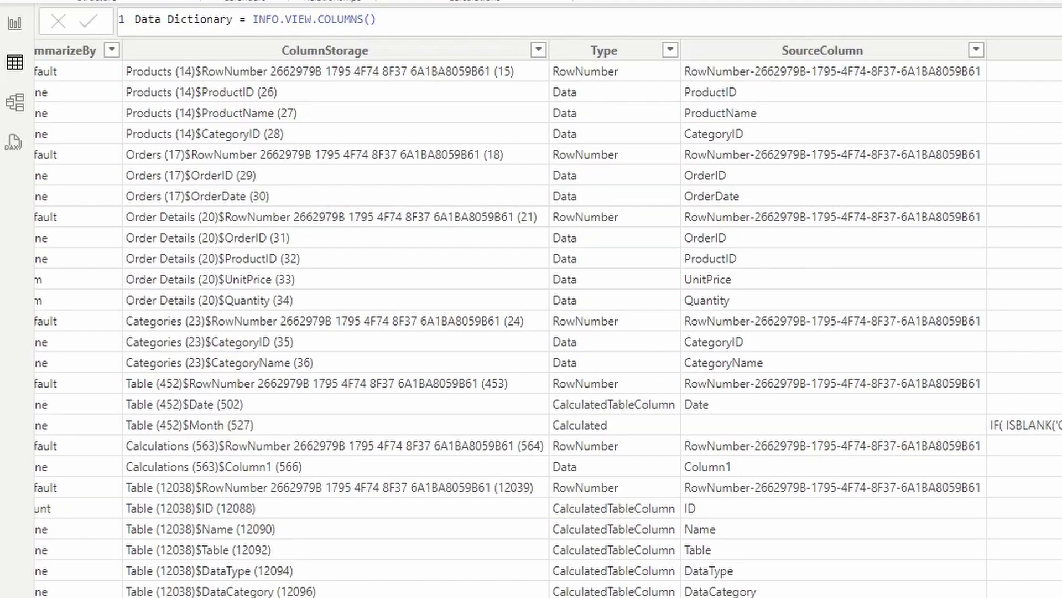
Rewrite the Data Dictionary formula as a multi-line SELECTCOLUMNS with INFO.VIEW.COLUMNS() as its source table
drag(376, 20, 252, 20)
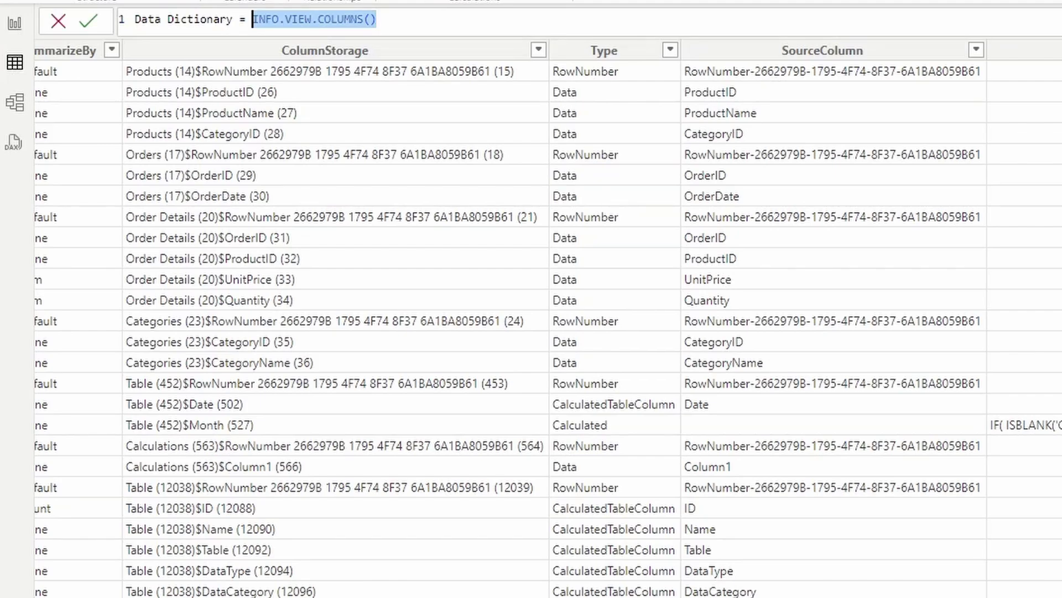
text(SELECT)
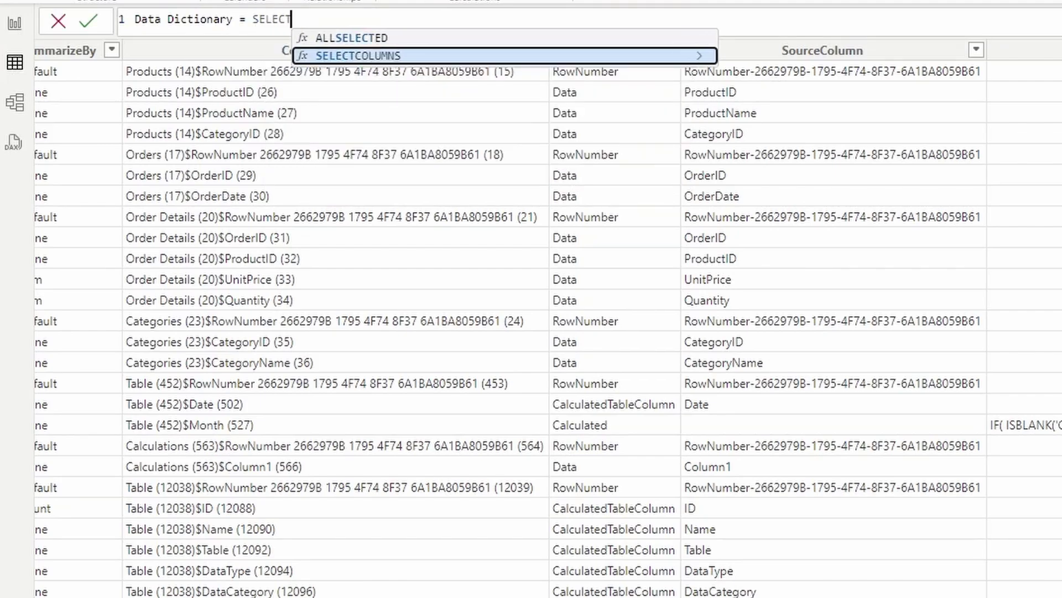
key(Tab)
key(Escape)
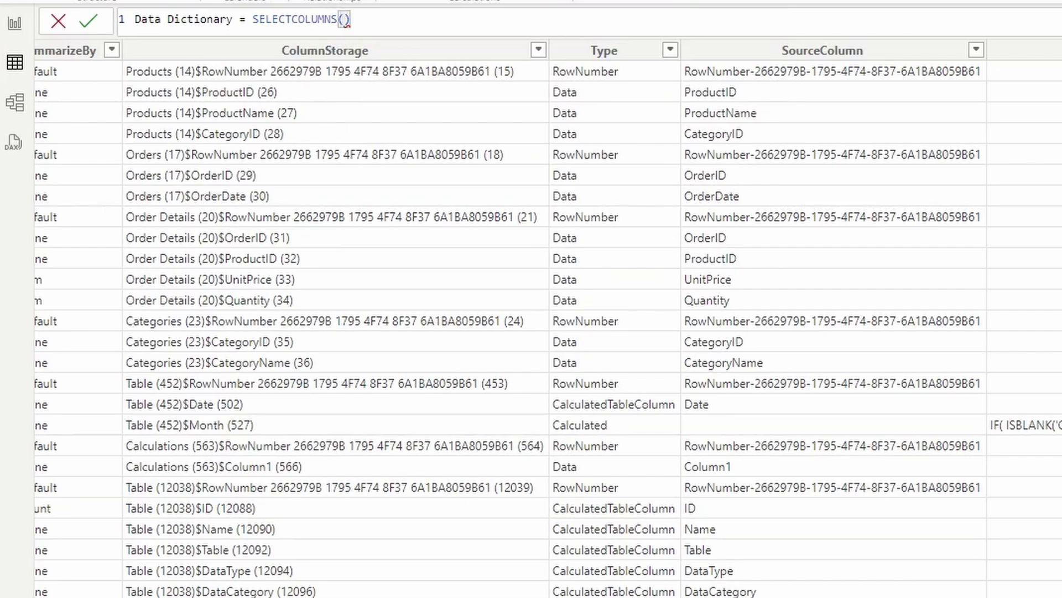
key(shift+Return)
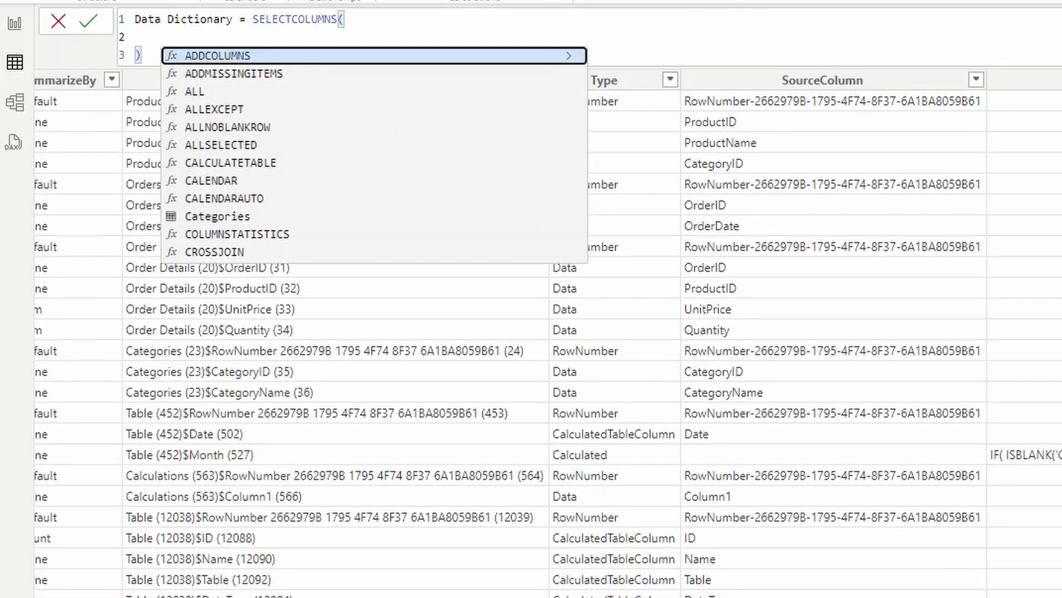
text(INFO.)
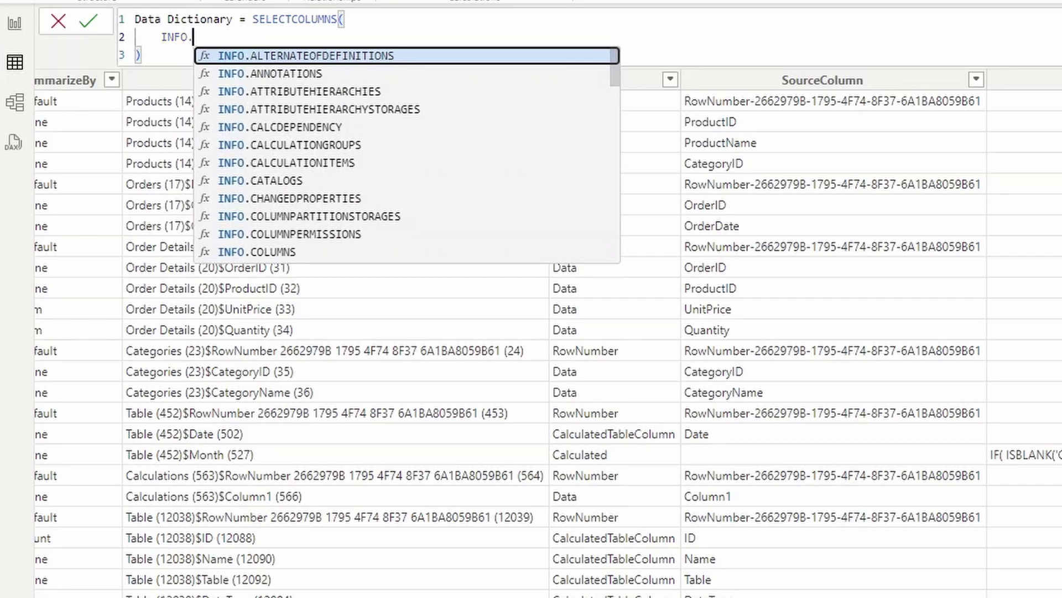
text(VIEW.)
key(Tab)
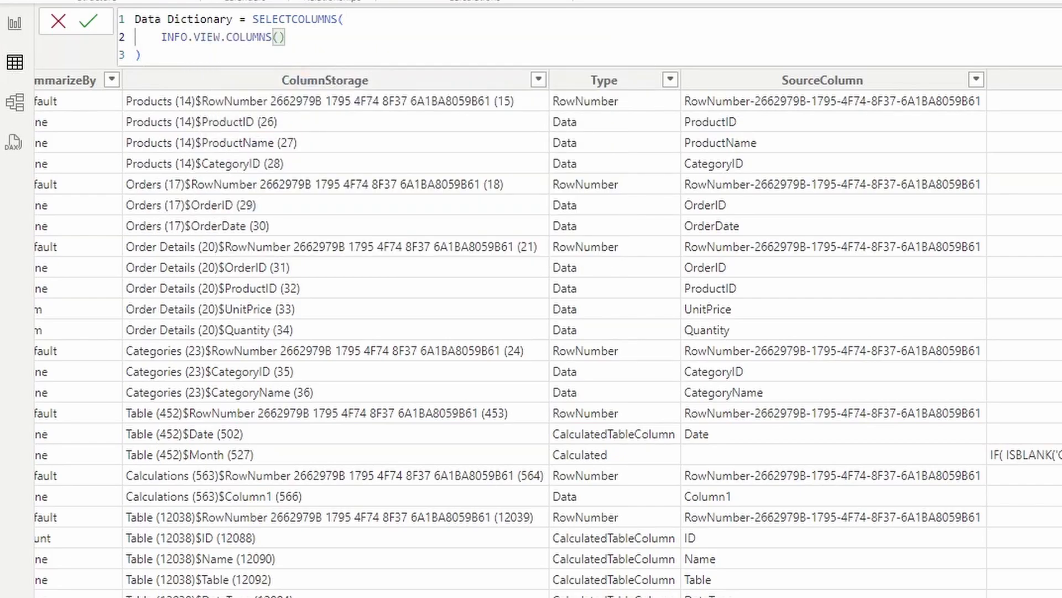
Add a "Type" column with the constant text "Column" to the SELECTCOLUMNS formula
key(Return)
text(, ")
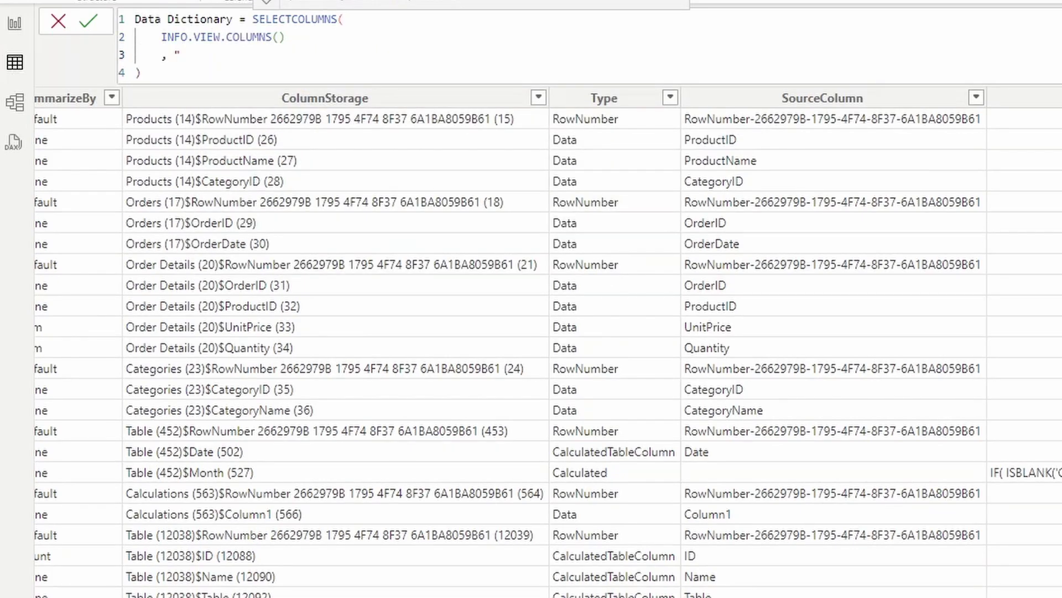
text(Type", )
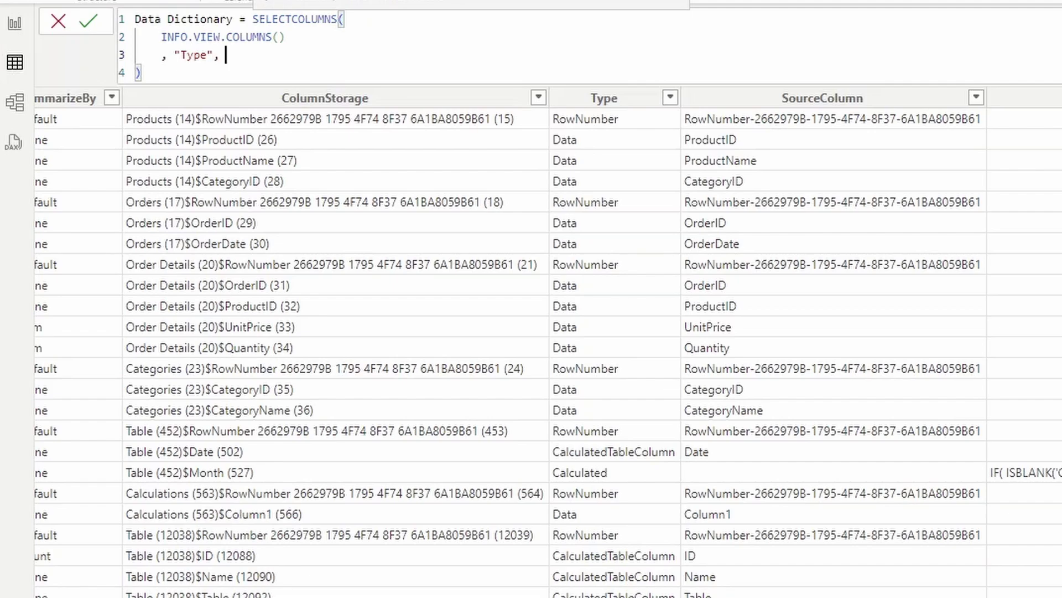
text("Column")
Add a "Name" column returning [Name] on a new line of the SELECTCOLUMNS formula
key(shift+Return)
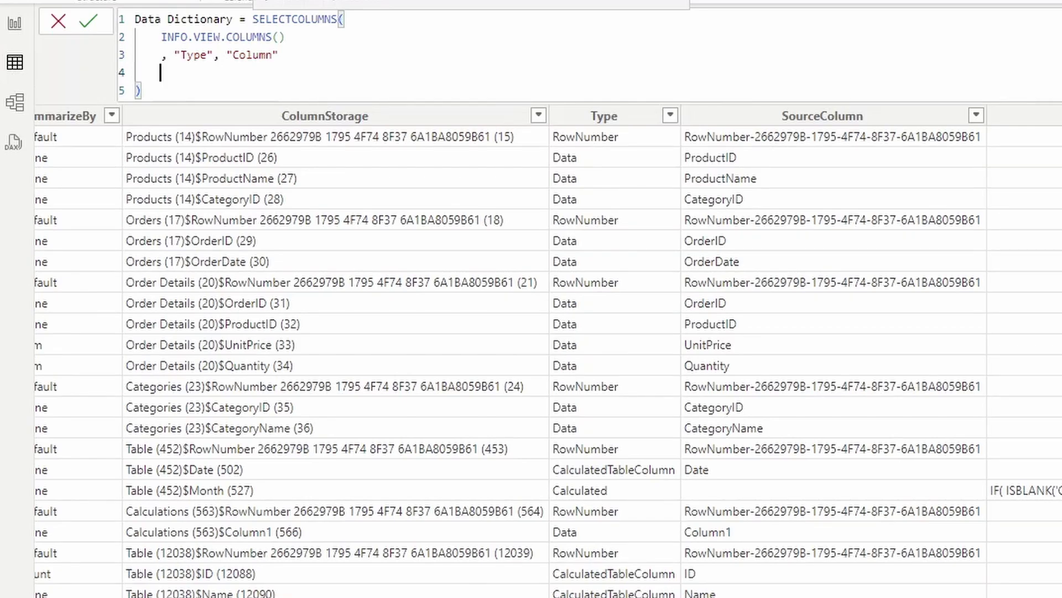
text(, "Name", [na)
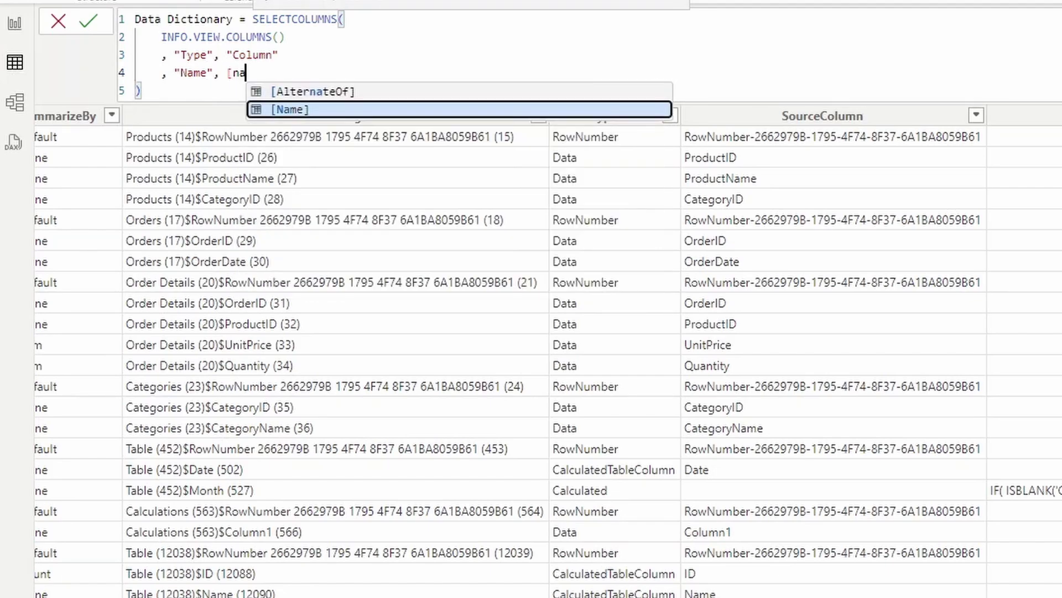
key(Tab)
Add a "Description" column returning [Description] on a new line of the SELECTCOLUMNS formula
key(shift+Return)
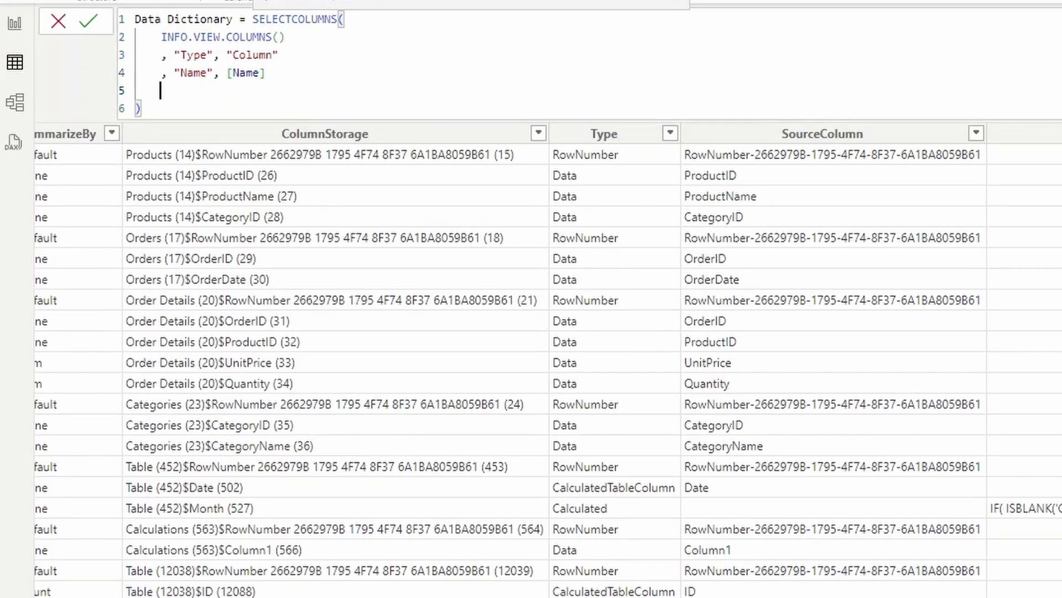
text(, "Descr)
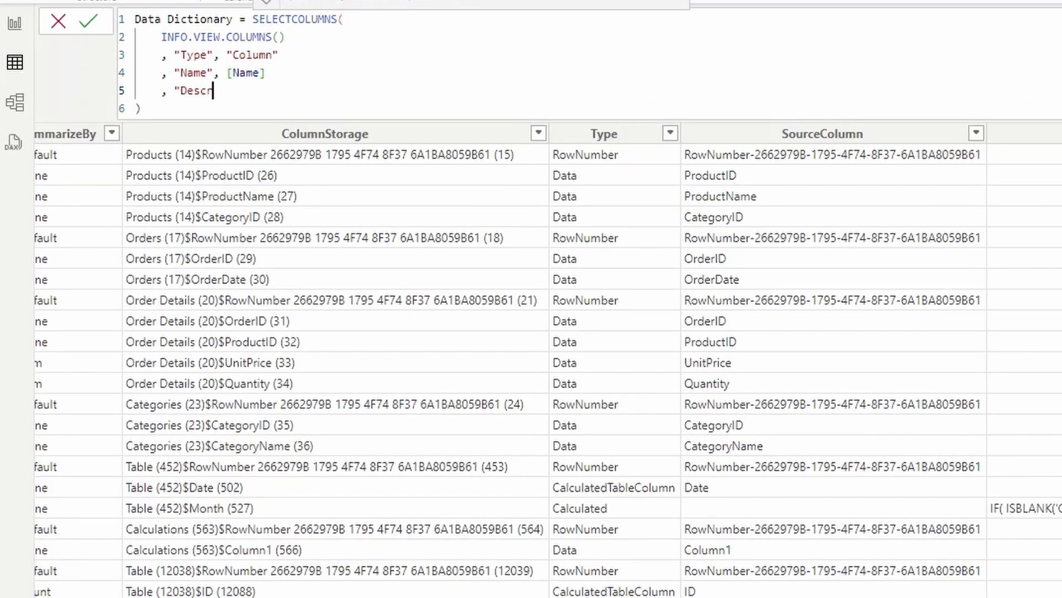
text(iption", [De)
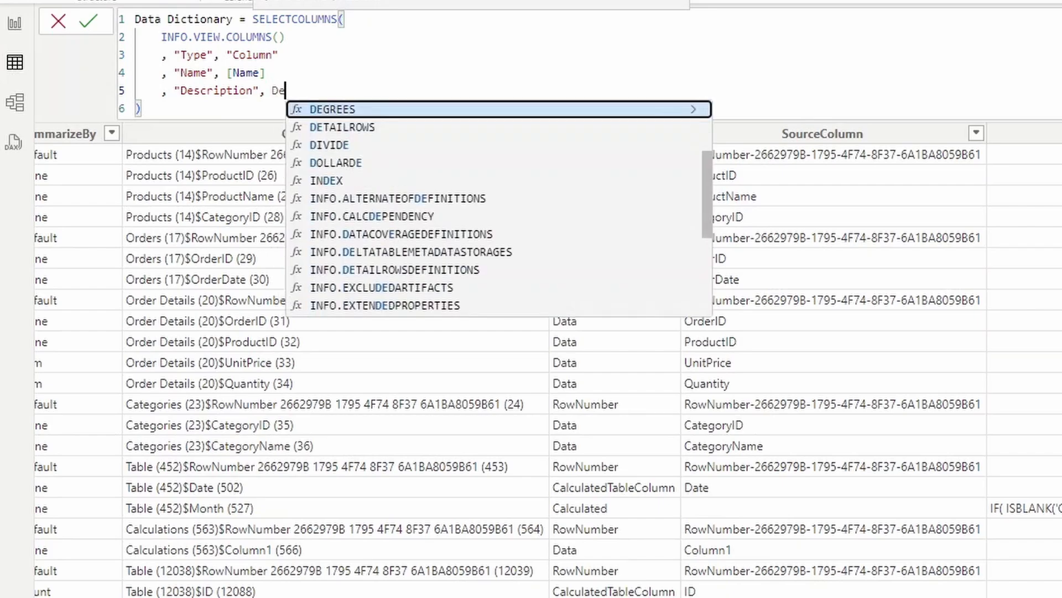
text(sc)
key(Tab)
Add a "Location" column returning [Table] on a new line of the SELECTCOLUMNS formula
key(shift+Return)
text(, )
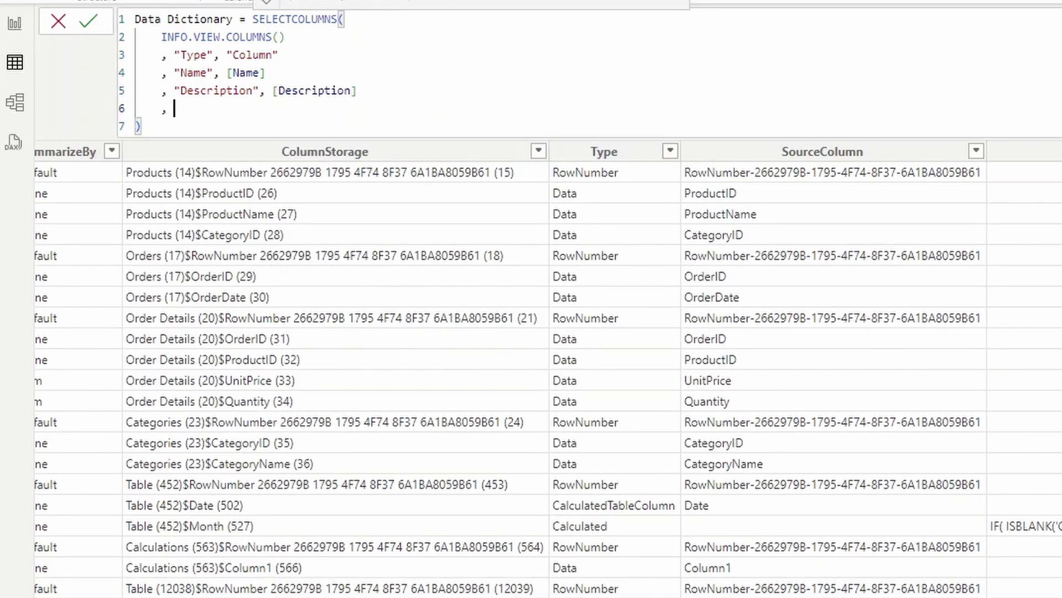
text("Location", )
text(Loca)
key(BackSpace)
key(BackSpace)
key(BackSpace)
key(BackSpace)
text([t)
key(BackSpace)
text(lo)
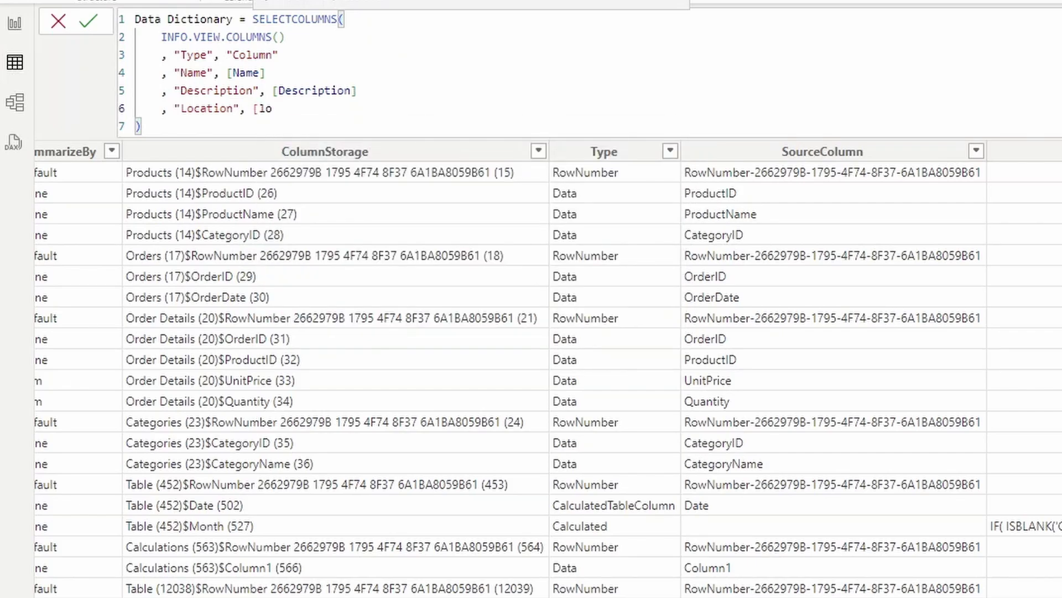
key(BackSpace)
key(BackSpace)
text(ta)
key(Tab)
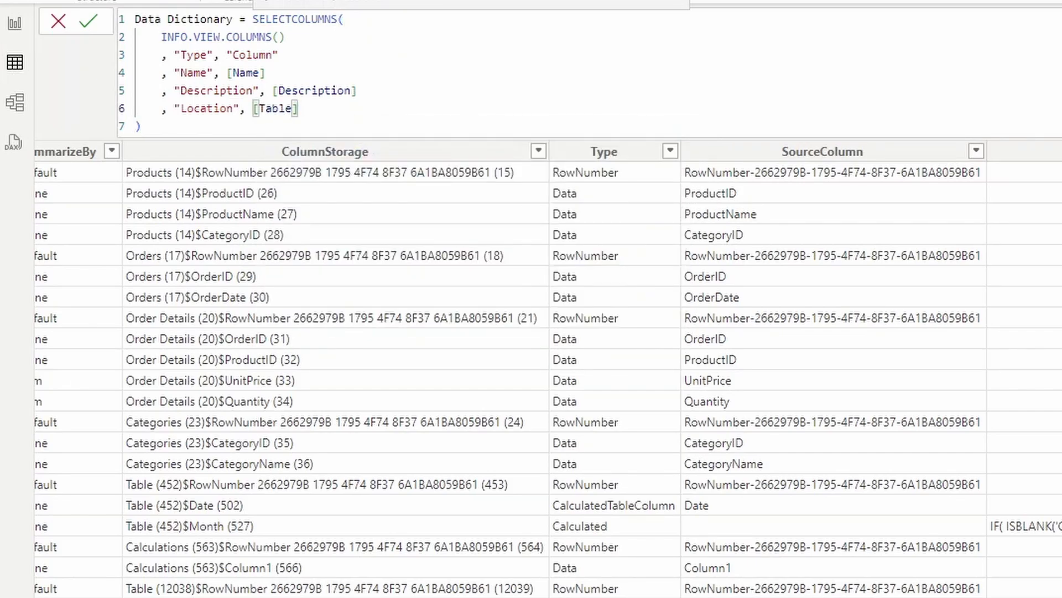
Add an "Expression" column returning [Expression] on a new line of the SELECTCOLUMNS formula and commit the formula
key(Return)
text(, E)
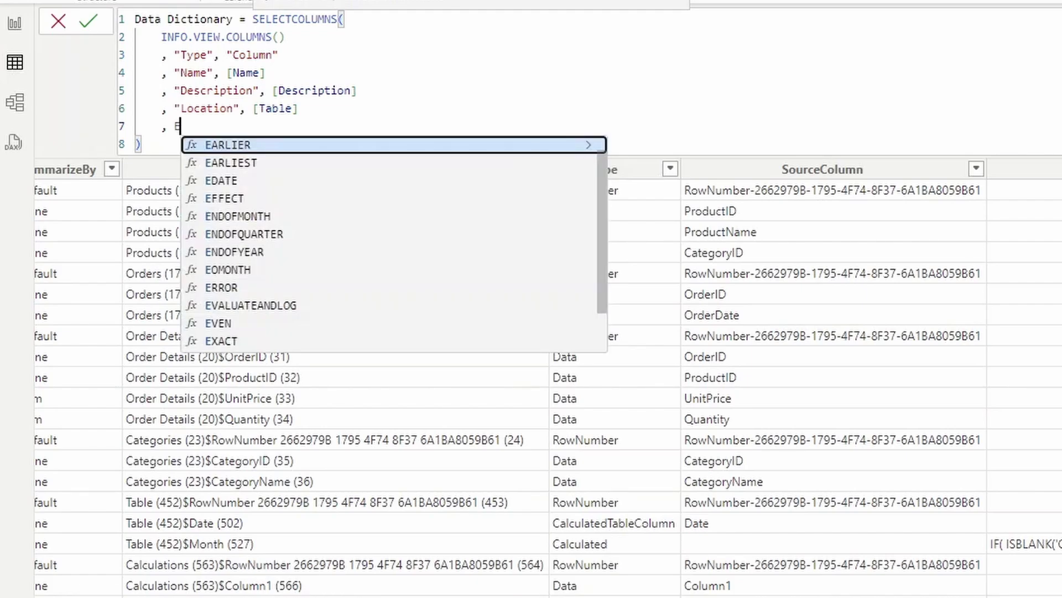
key(BackSpace)
text("Expres)
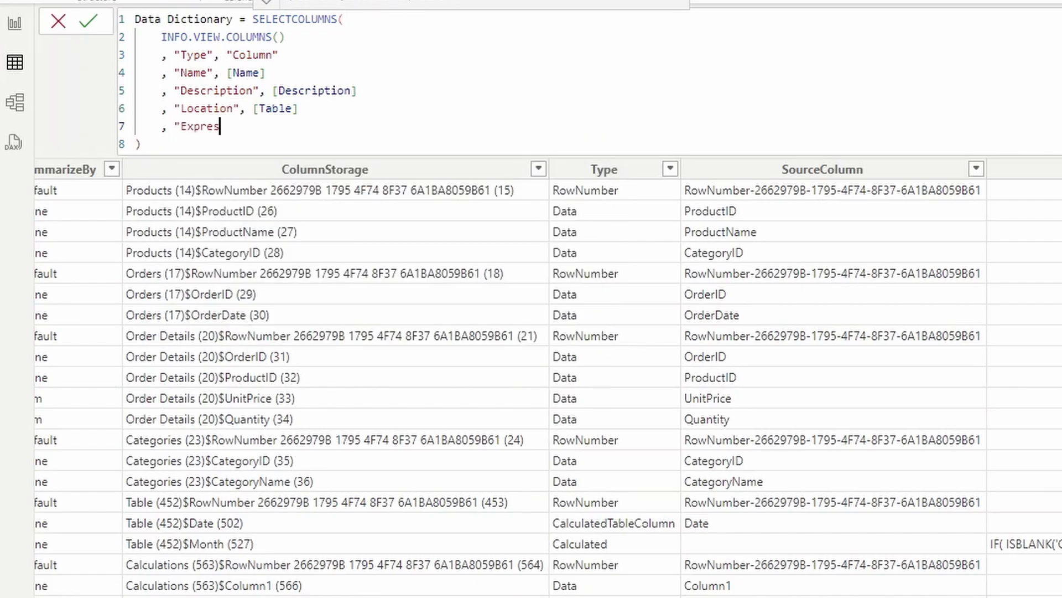
text(sion", expre)
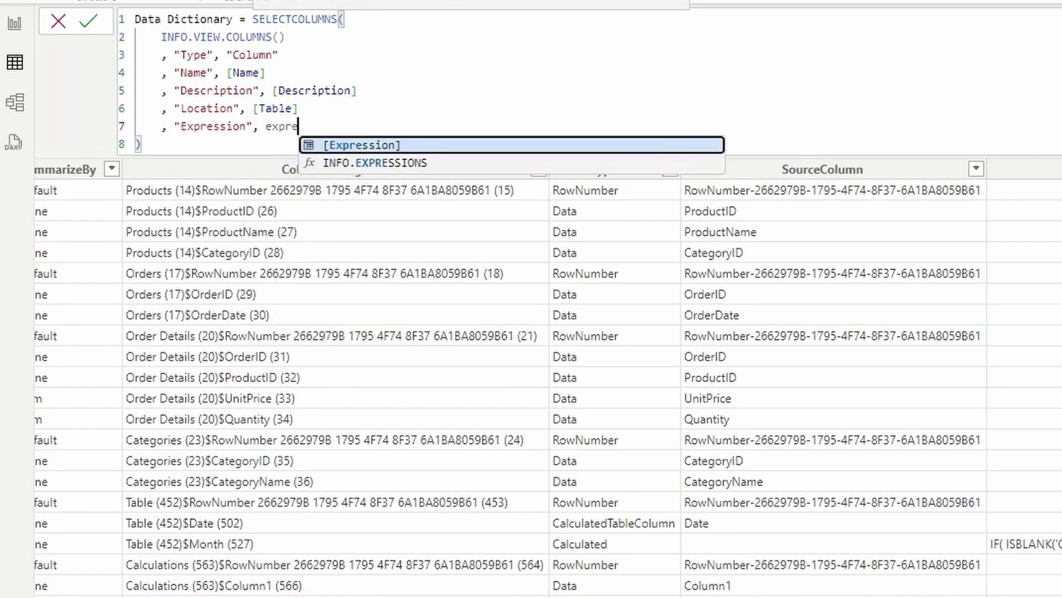
key(Tab)
key(Return)
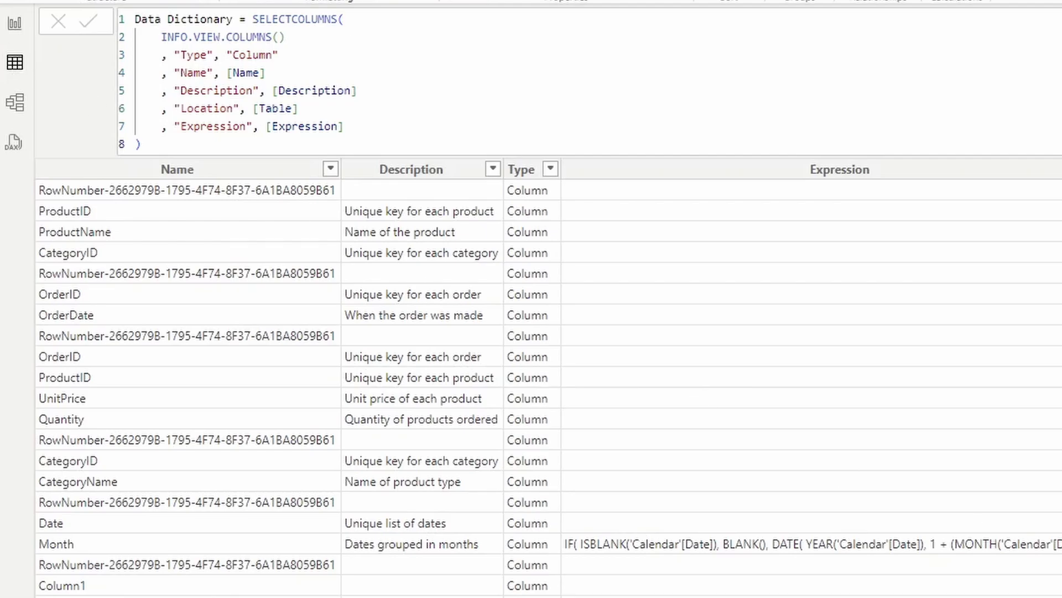
Wrap INFO.VIEW.COLUMNS() in a FILTER function inside SELECTCOLUMNS, with the table argument on its own line
drag(284, 38, 161, 37)
key(ctrl+x)
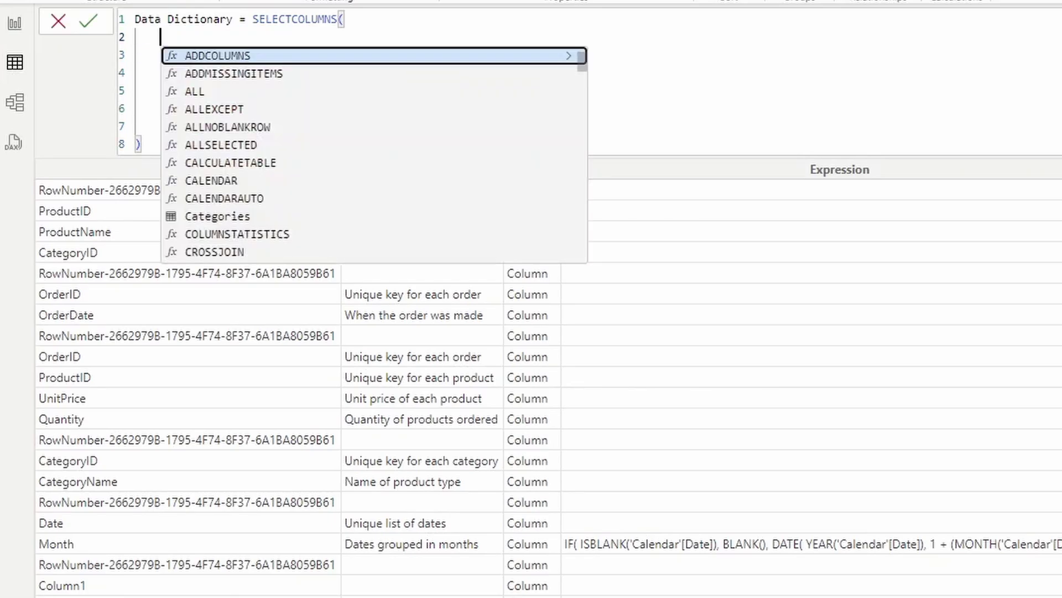
text(FILTER())
key(Left)
key(Return)
key(ctrl+v)
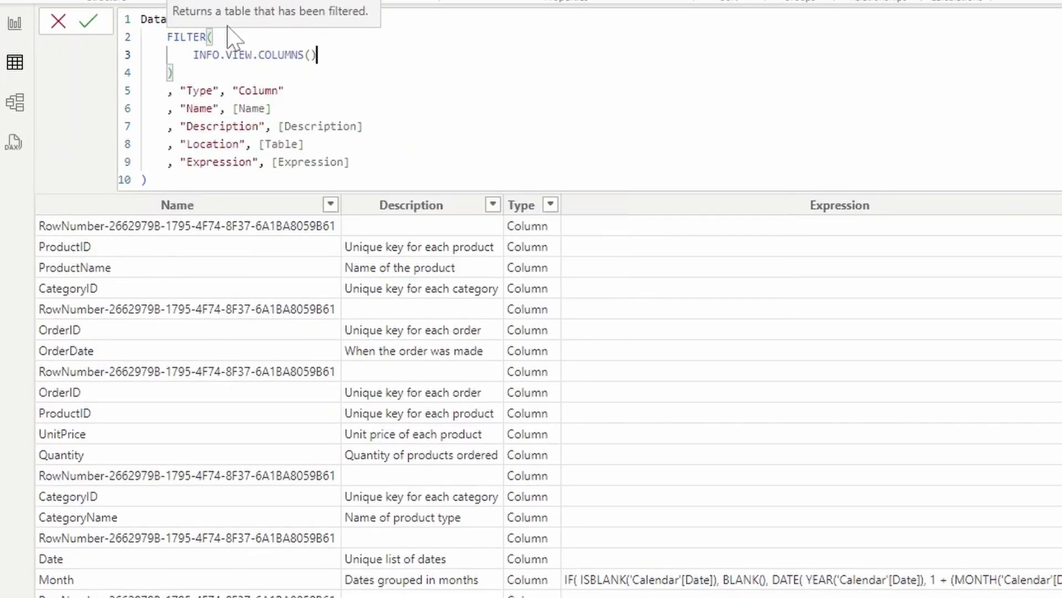
Add the filter condition [Table] <> "Data Dictionary" on a new line after INFO.VIEW.COLUMNS()
key(Return)
text(,)
text( [Table)
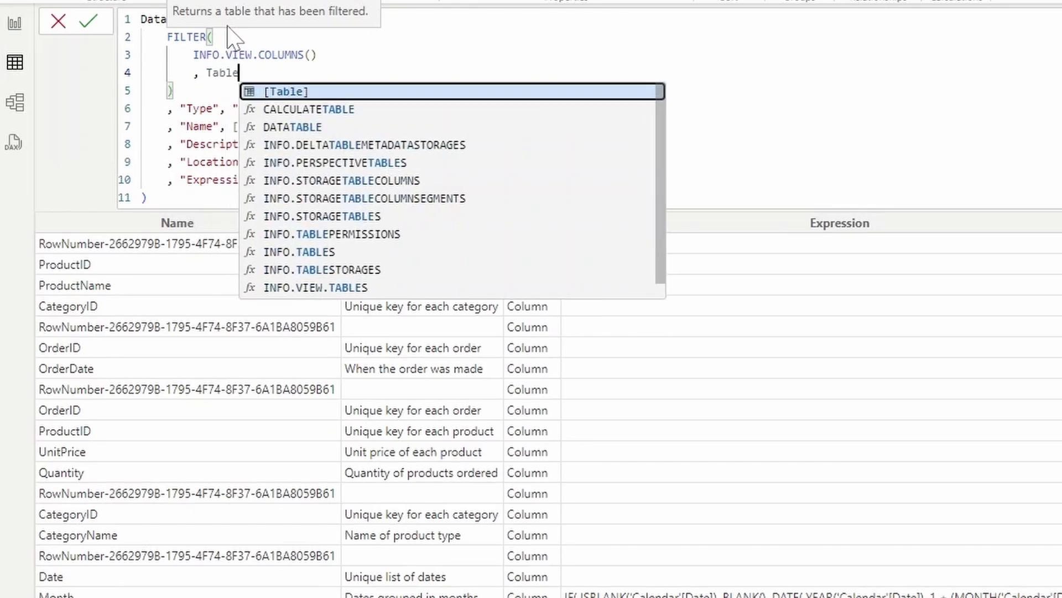
key(Tab)
text(<>)
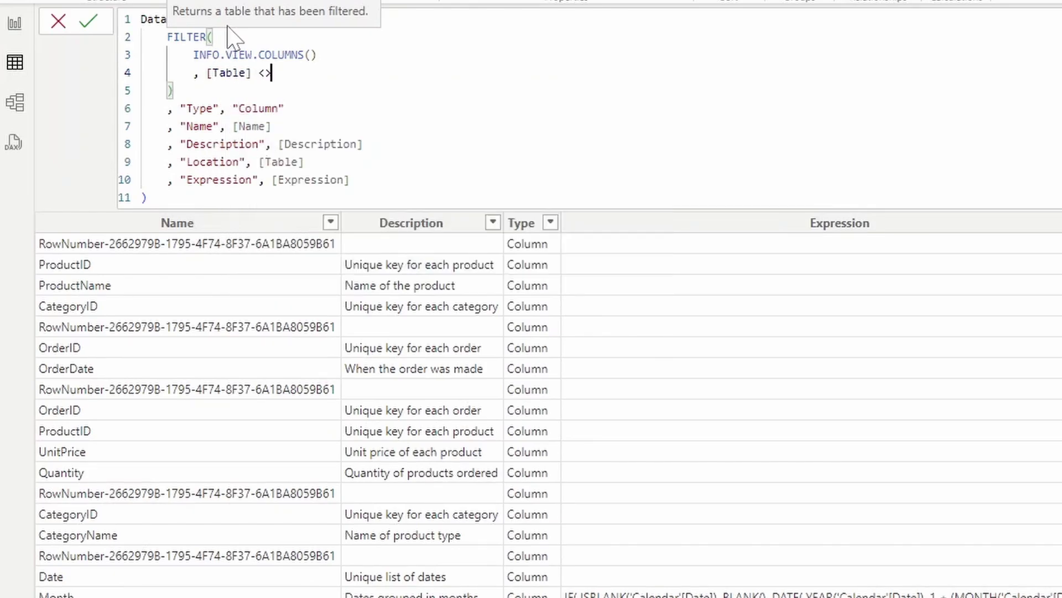
text( "Data Diction)
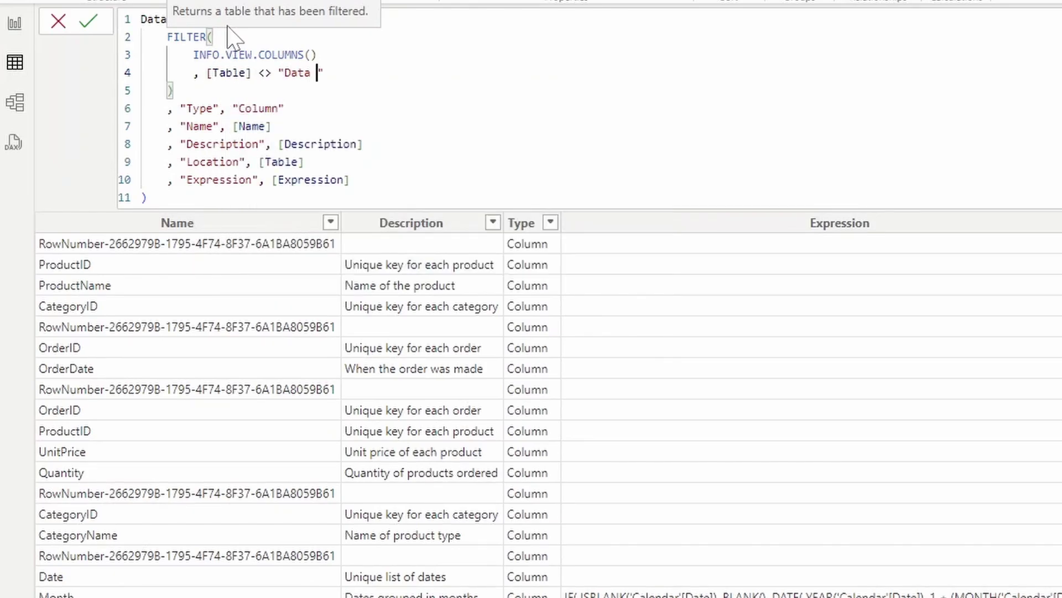
text(ary" && )
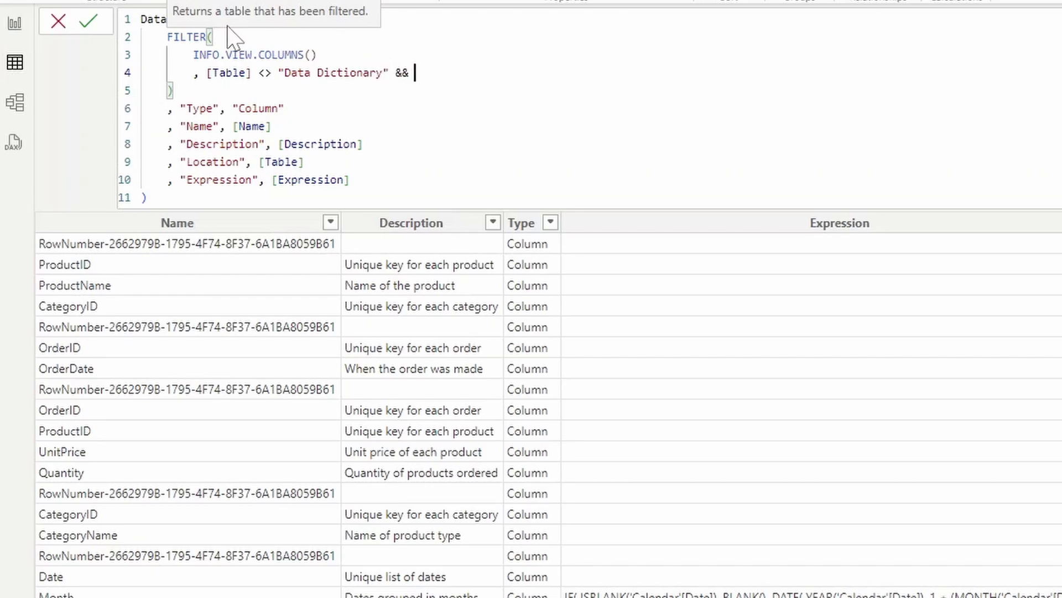
text(NOT())
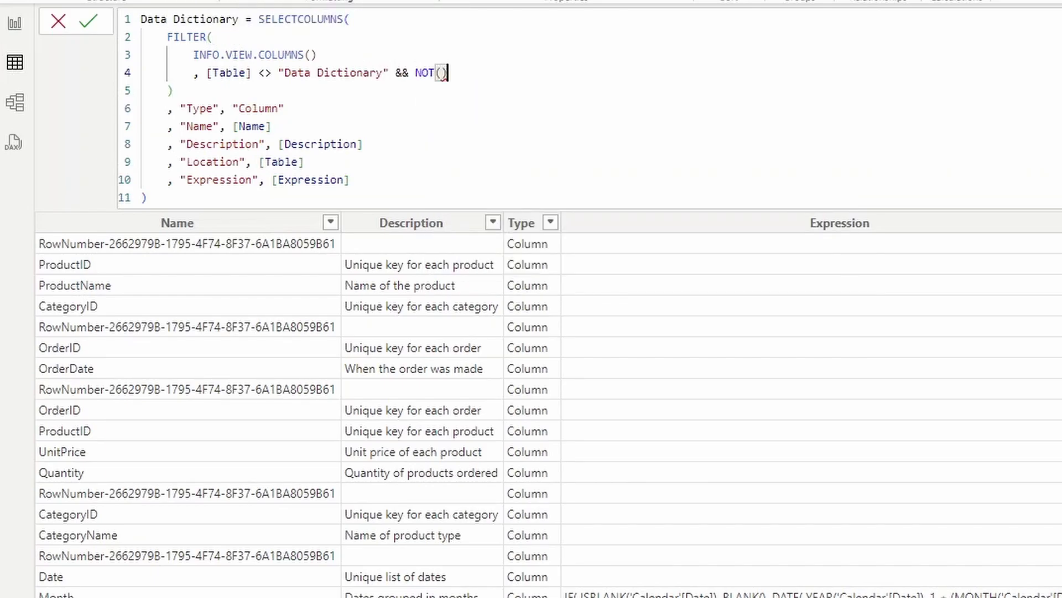
Extend the filter condition with && NOT([IsHidden]) to exclude hidden columns, and commit the formula
key(Left)
text([IsHidden)
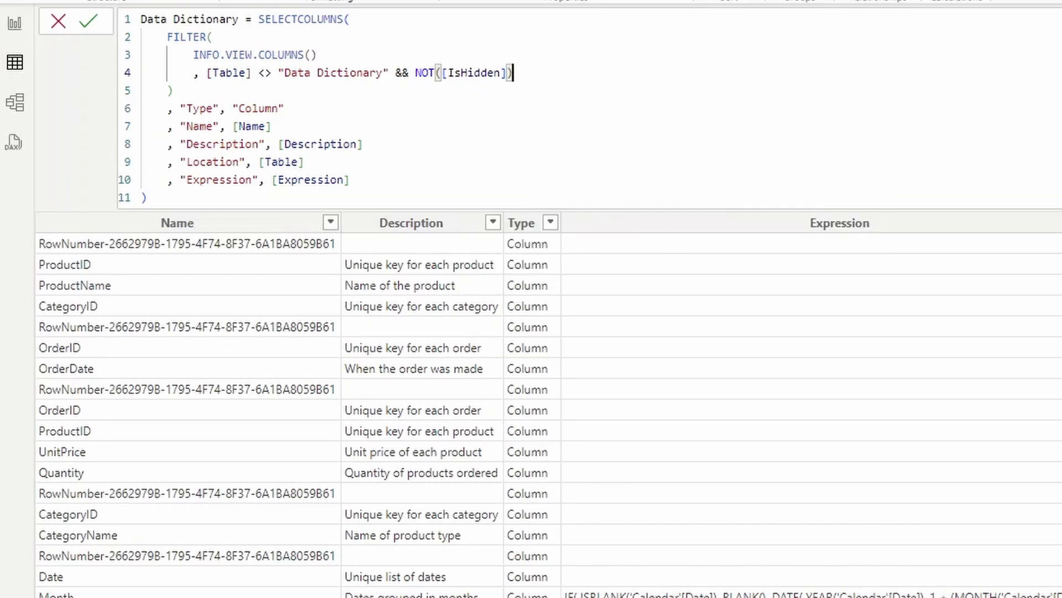
key(Return)
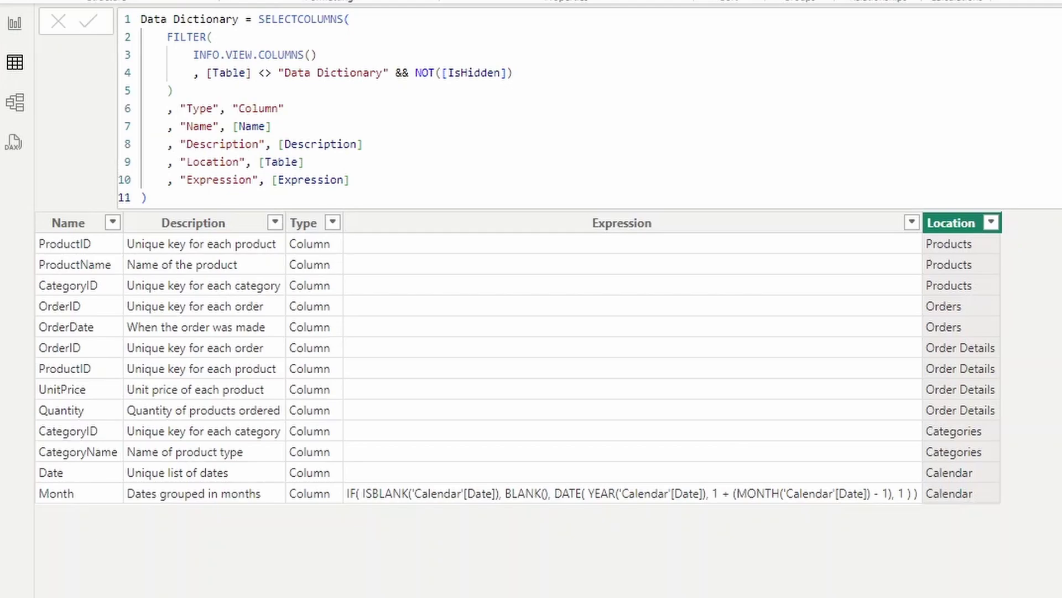
Store the SELECTCOLUMNS expression in a variable named _columns and return _columns at the end of the formula
click(259, 19)
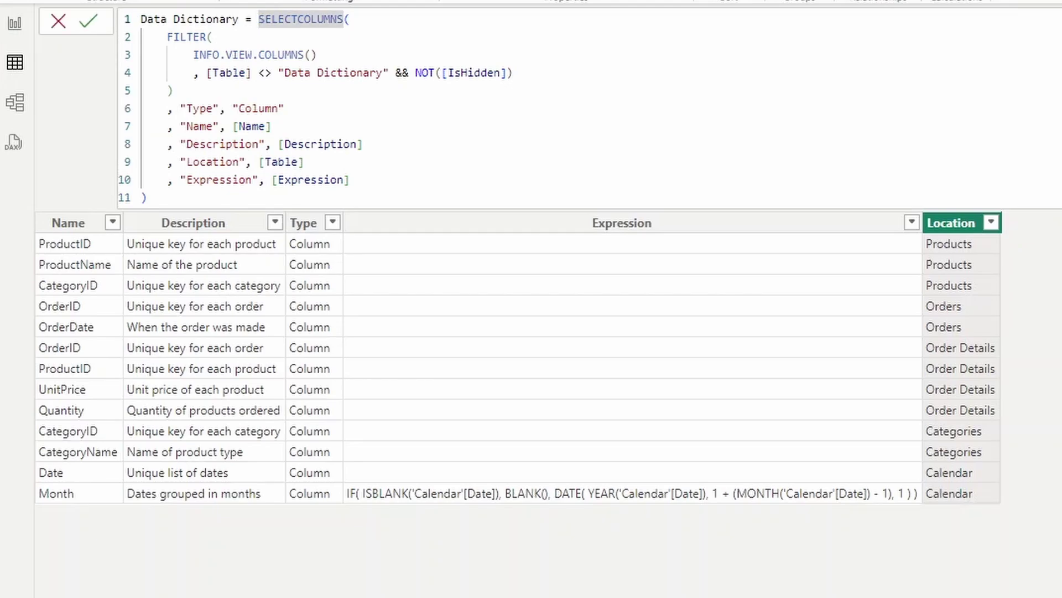
key(shift+Return)
text(VAR _columns =)
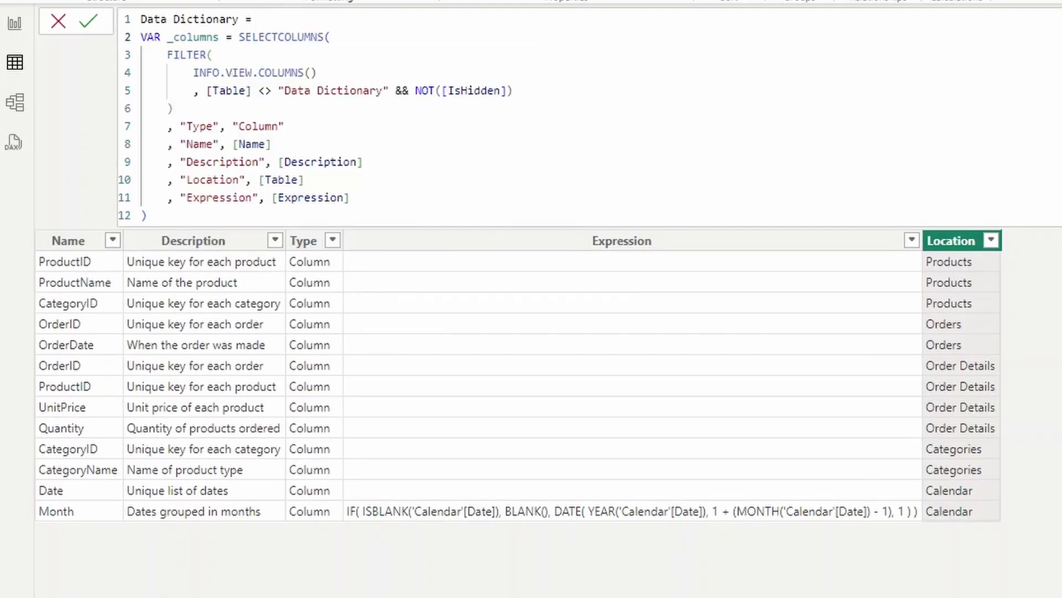
click(147, 215)
key(shift+Return)
text(RETURN)
key(shift+Return)
text(_columns)
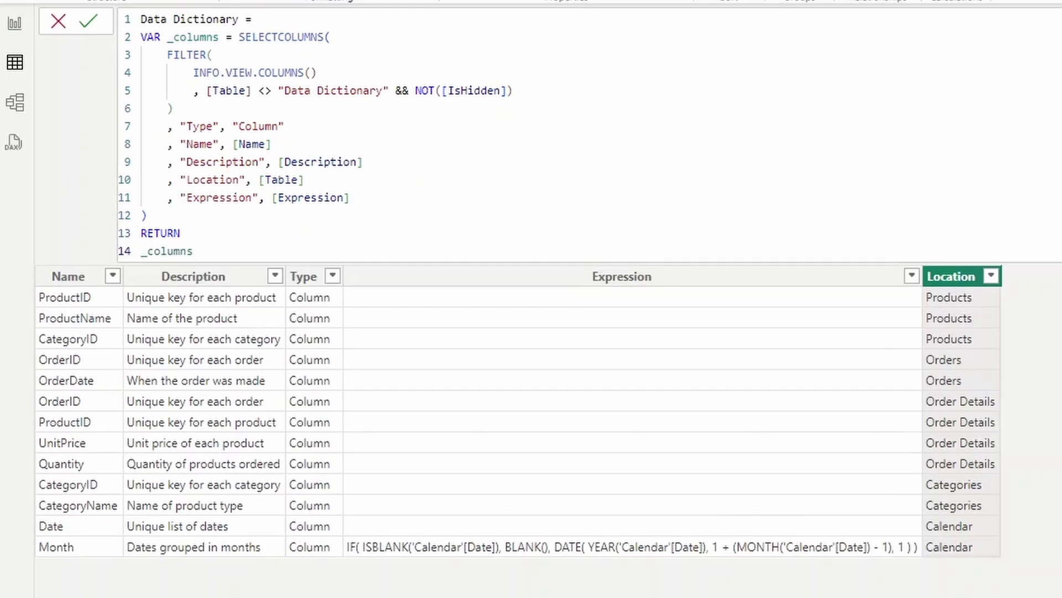
Add a variable _measures equal to INFO.VIEW.MEASURES() on a new line before RETURN
click(146, 216)
key(shift+Return)
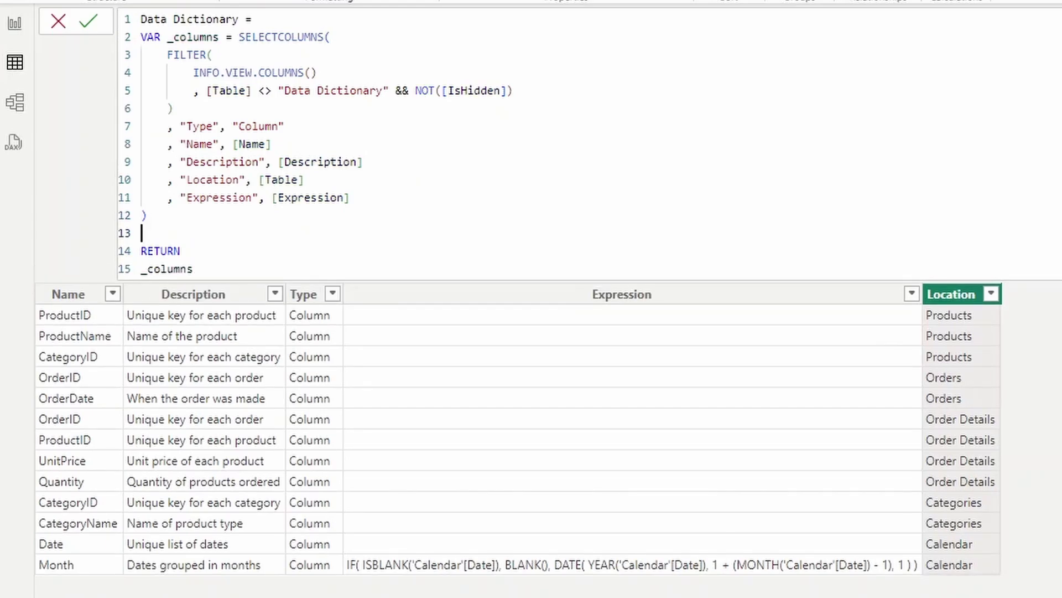
text(VAR)
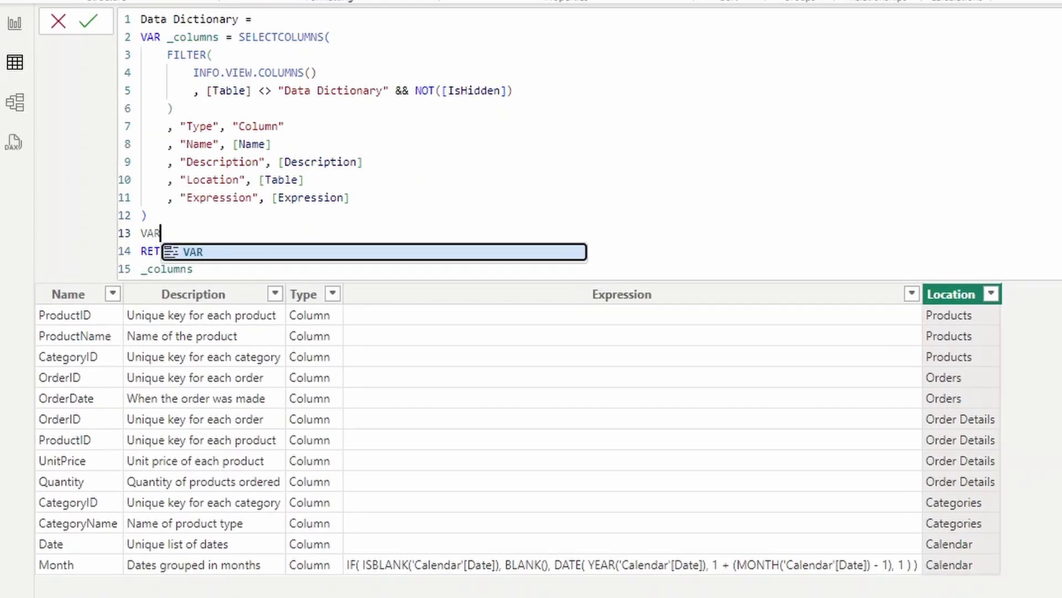
text( _measures)
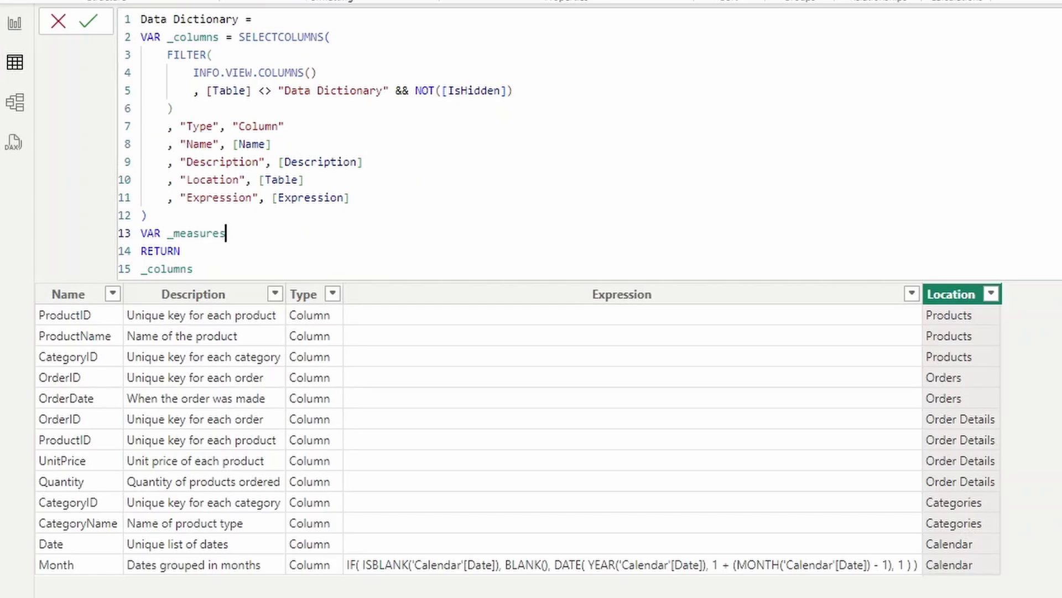
text( = IN)
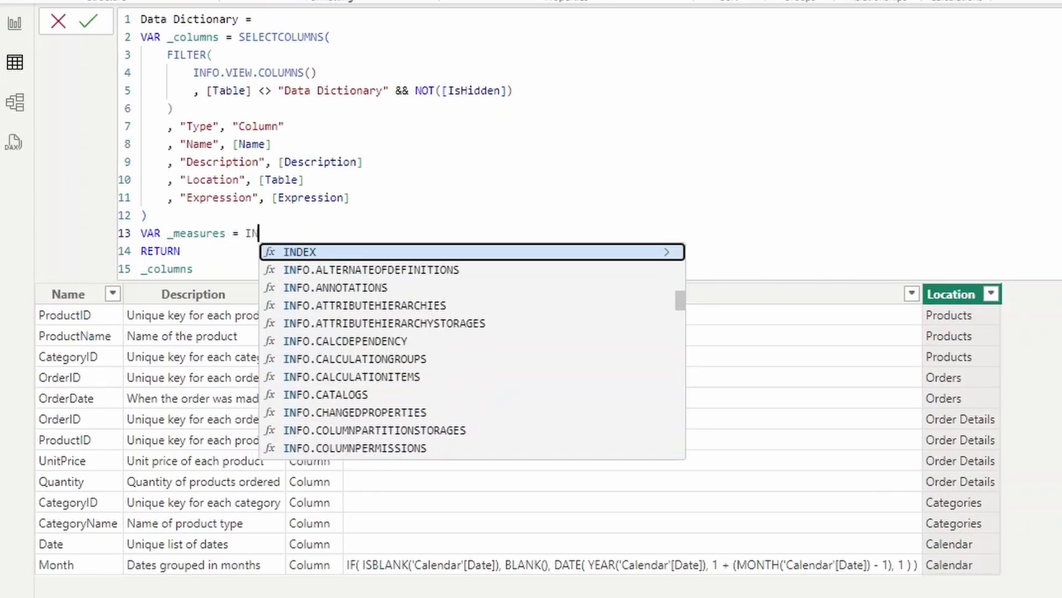
text(FO.View)
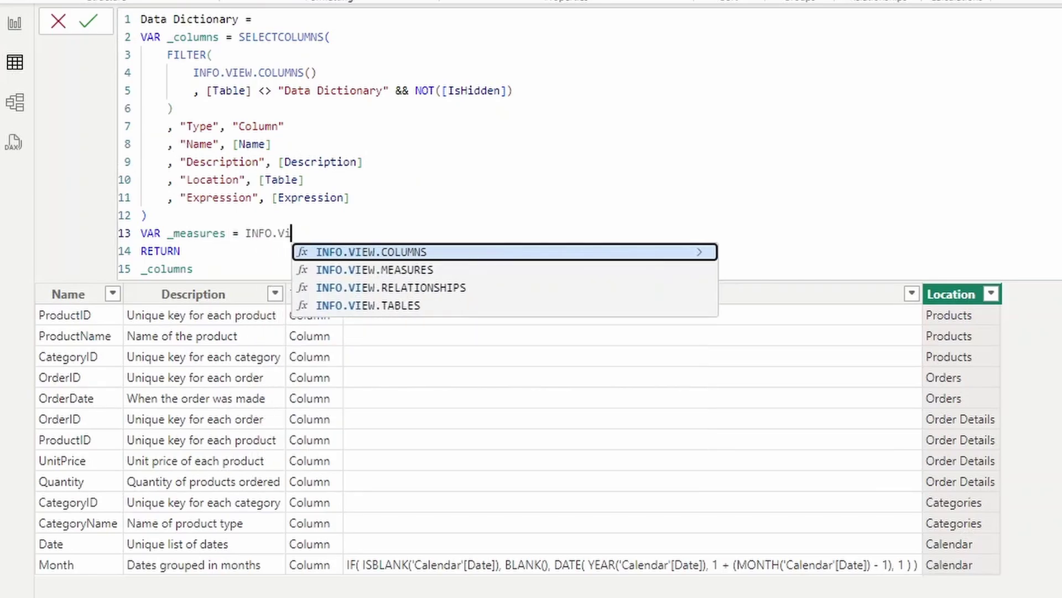
key(Down)
key(Down)
key(Up)
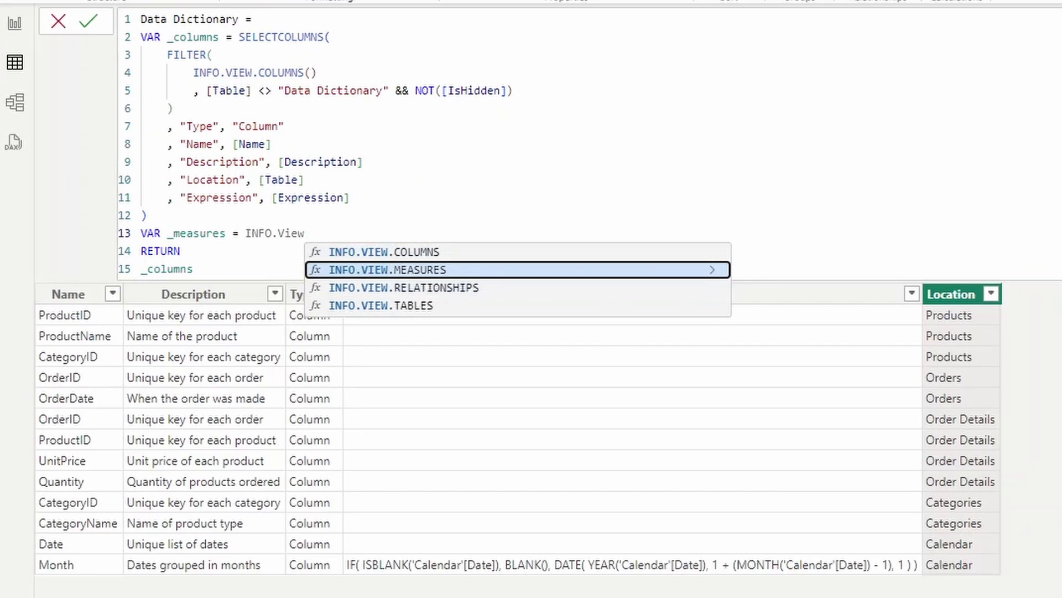
key(Tab)
Make the formula return _measures instead of _columns and commit it
click(166, 269)
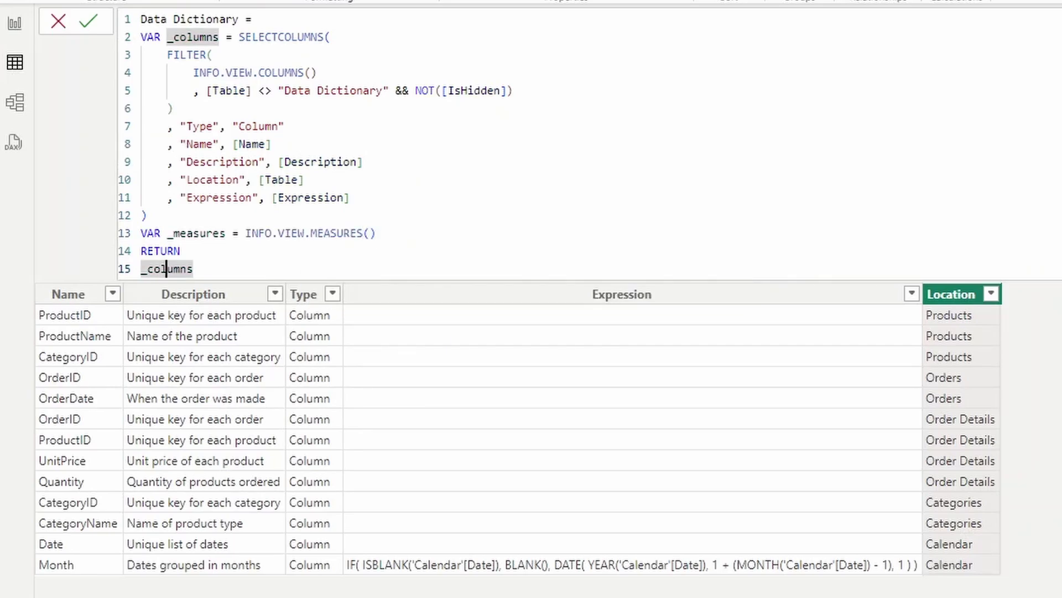
drag(193, 268, 138, 270)
text(_me)
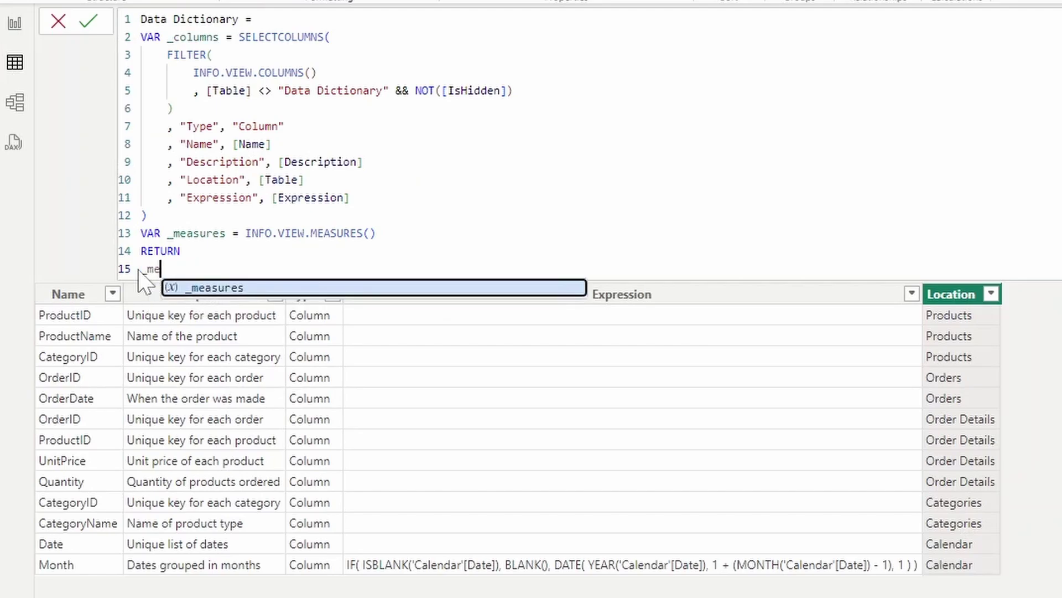
key(Tab)
key(Return)
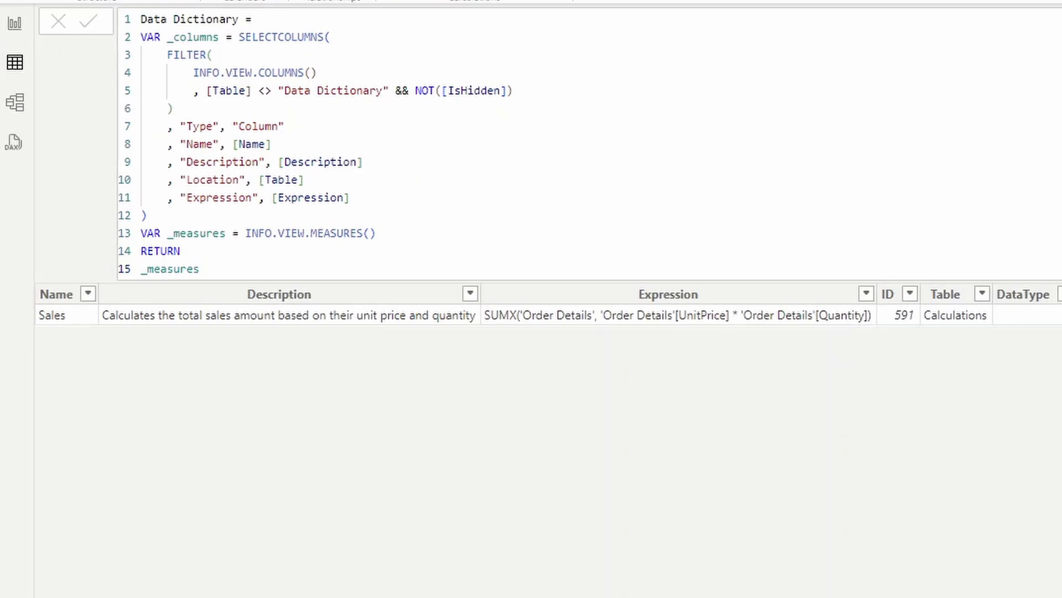
Review the measures table's fields and replace INFO.VIEW.MEASURES() in _measures with a copy of the SELECTCOLUMNS expression from _columns
scroll(547, 304, right, 1)
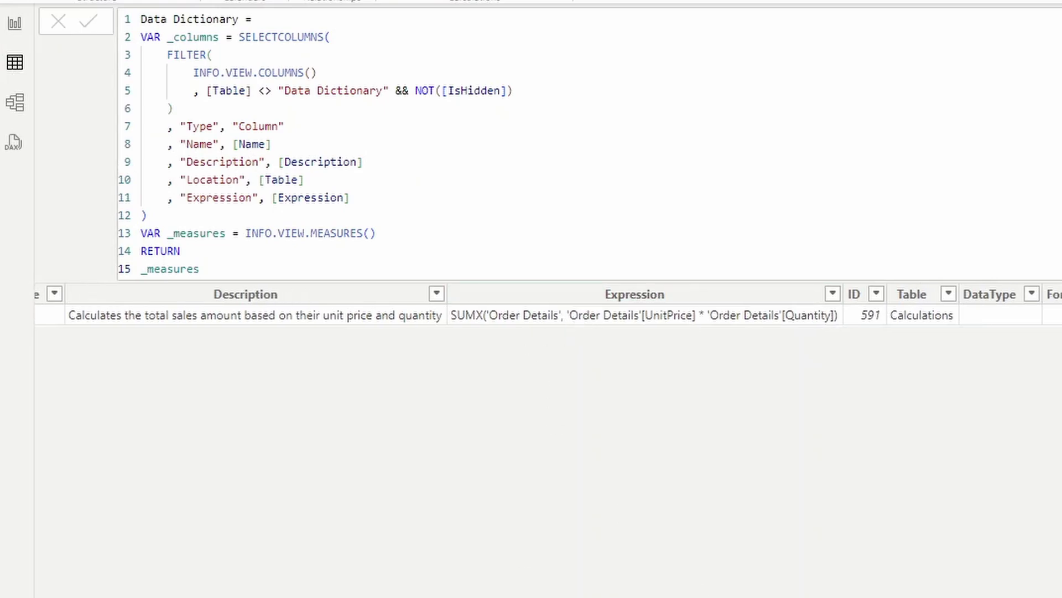
scroll(548, 305, right, 10)
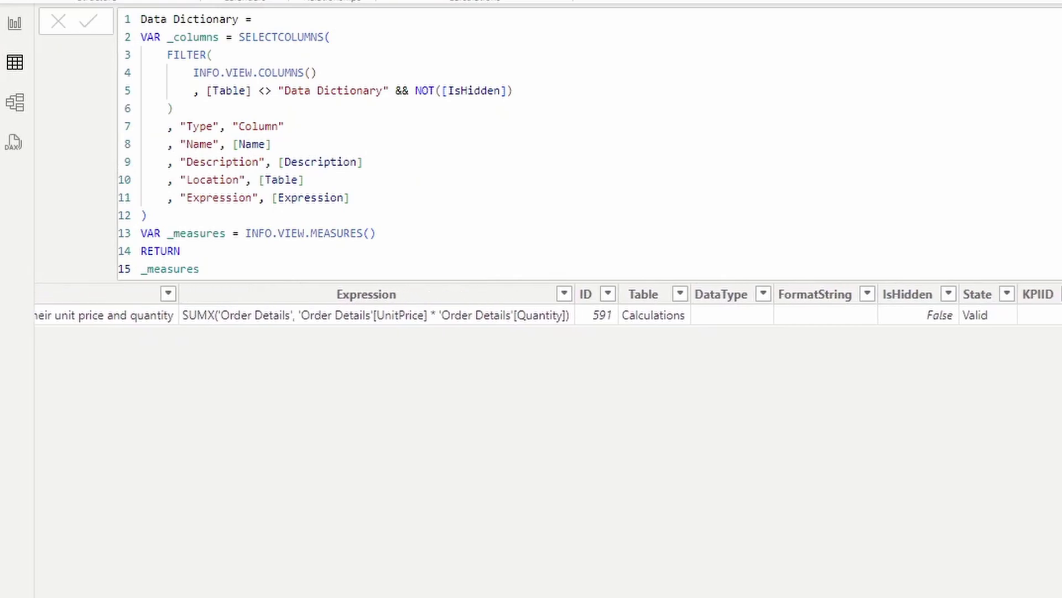
scroll(547, 305, right, 8)
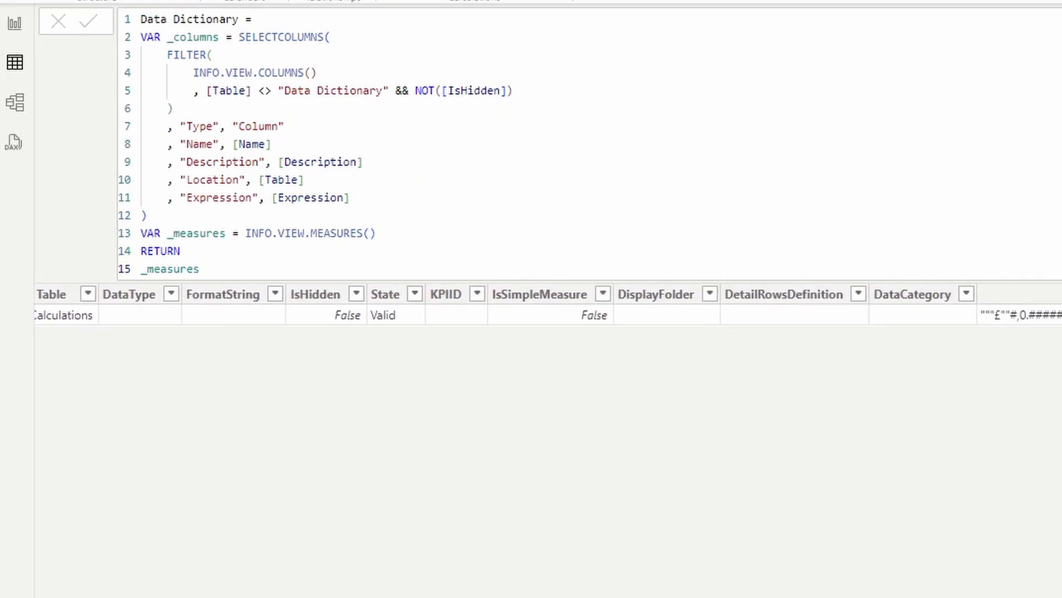
scroll(548, 304, left, 4)
scroll(548, 305, left, 11)
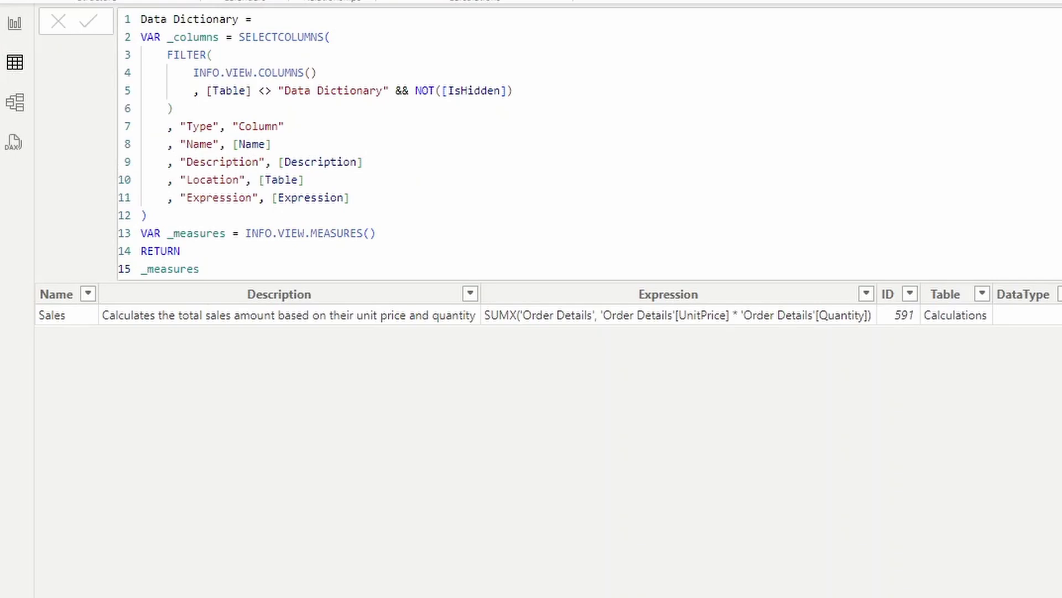
drag(376, 233, 245, 233)
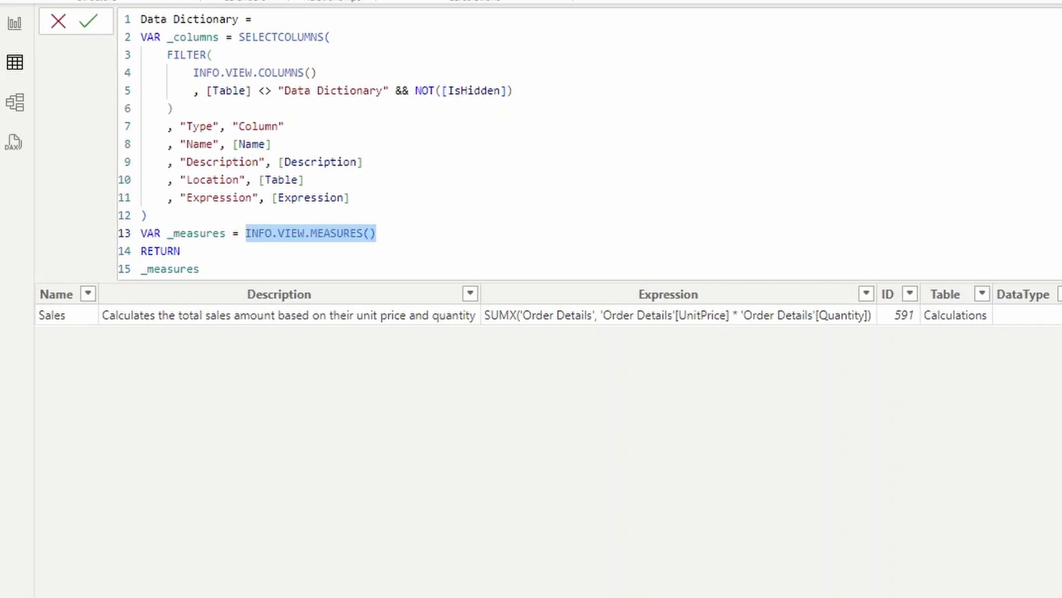
drag(148, 215, 135, 41)
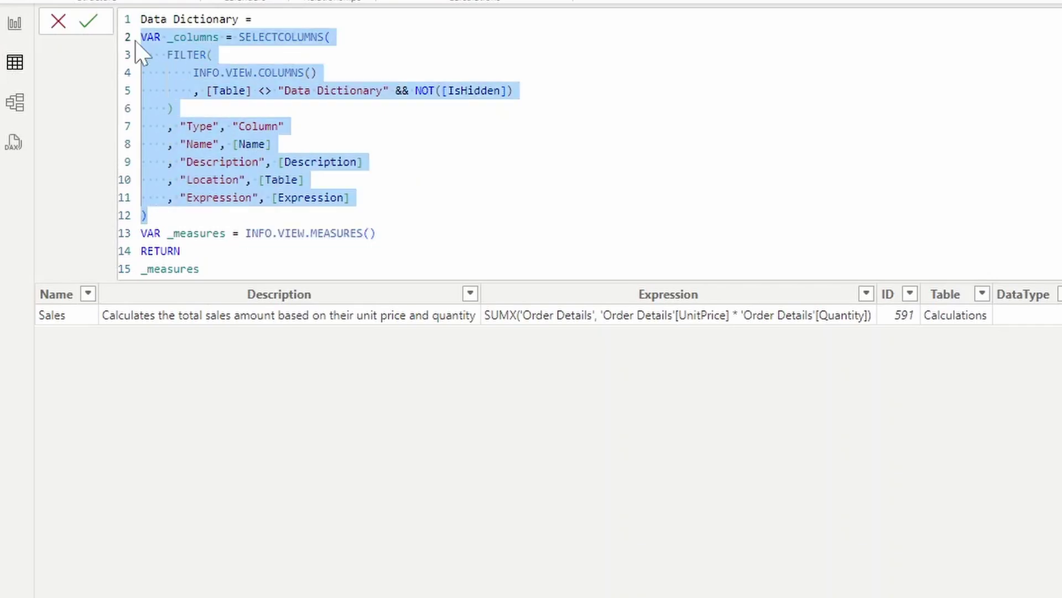
drag(147, 215, 239, 38)
key(ctrl+c)
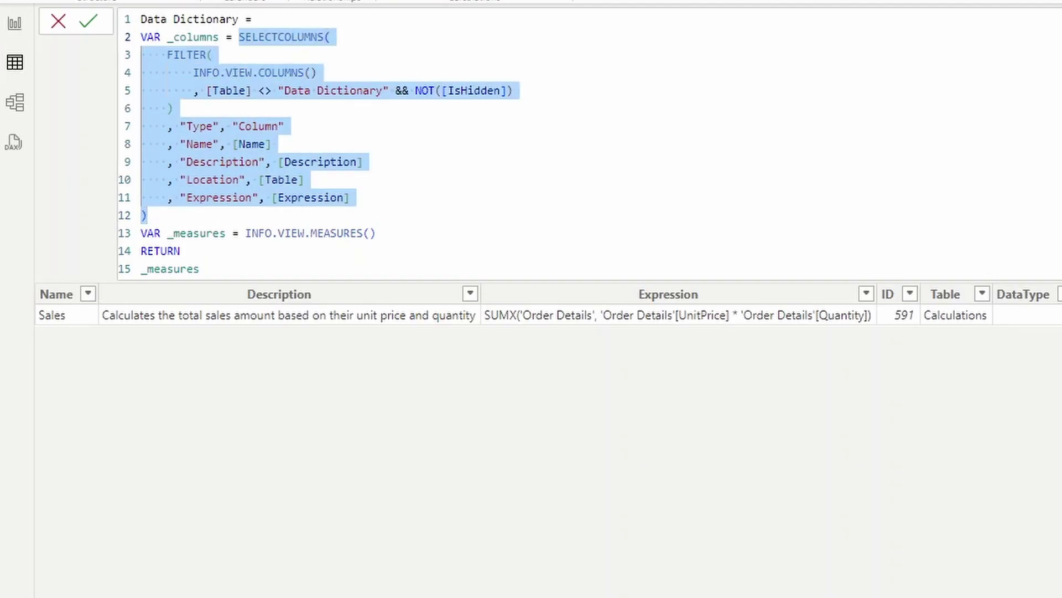
drag(376, 233, 245, 233)
key(ctrl+v)
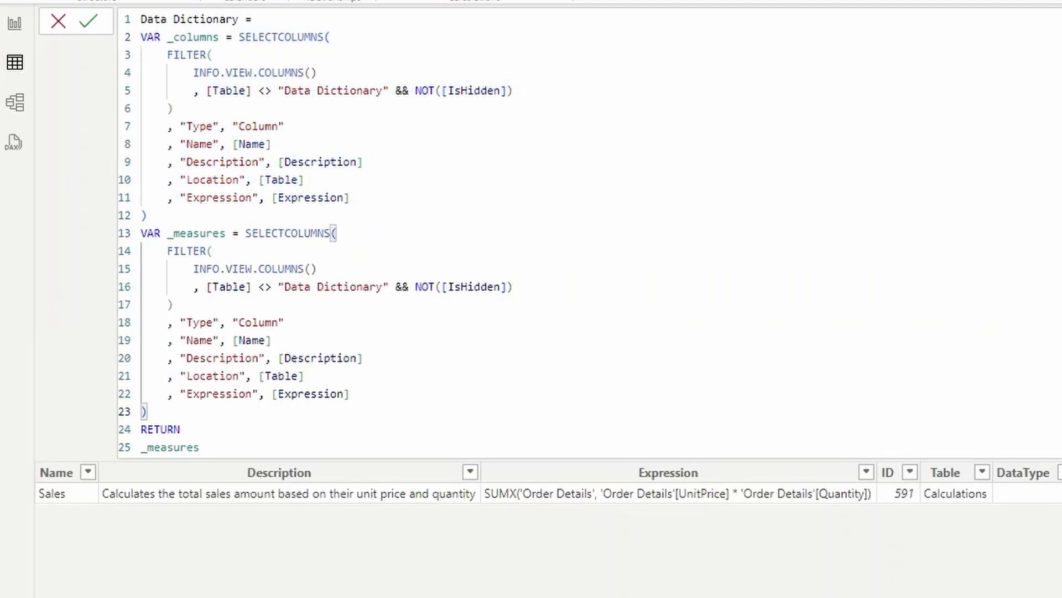
Change the function inside the _measures FILTER from INFO.VIEW.COLUMNS() to INFO.VIEW.MEASURES()
double_click(301, 268)
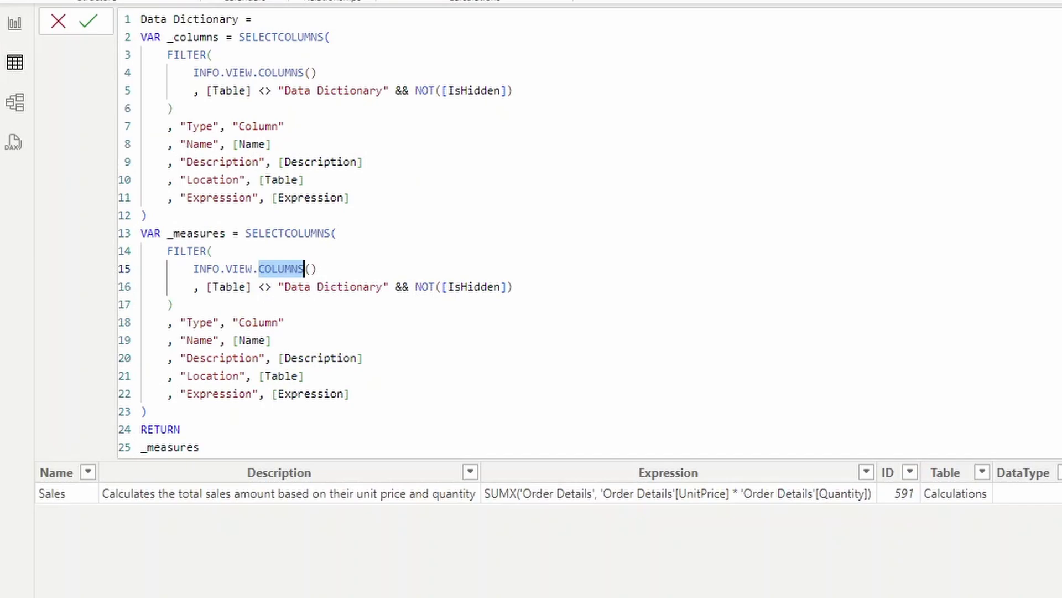
text(MEA)
key(Tab)
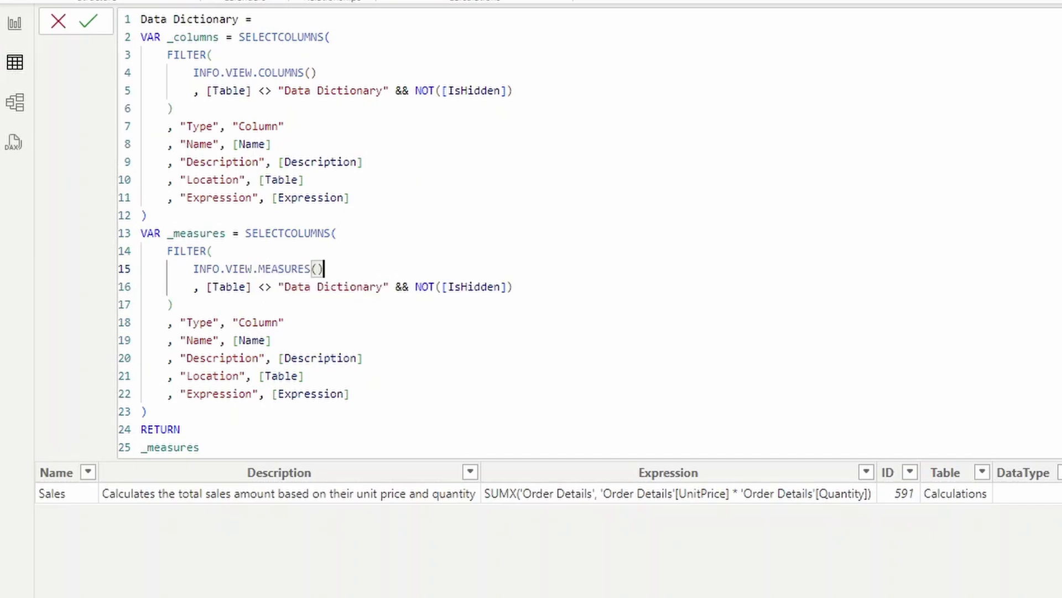
Set the Type value in the _measures SELECTCOLUMNS to "Measure", check its remaining fields, and commit the formula
drag(231, 286, 513, 286)
click(271, 340)
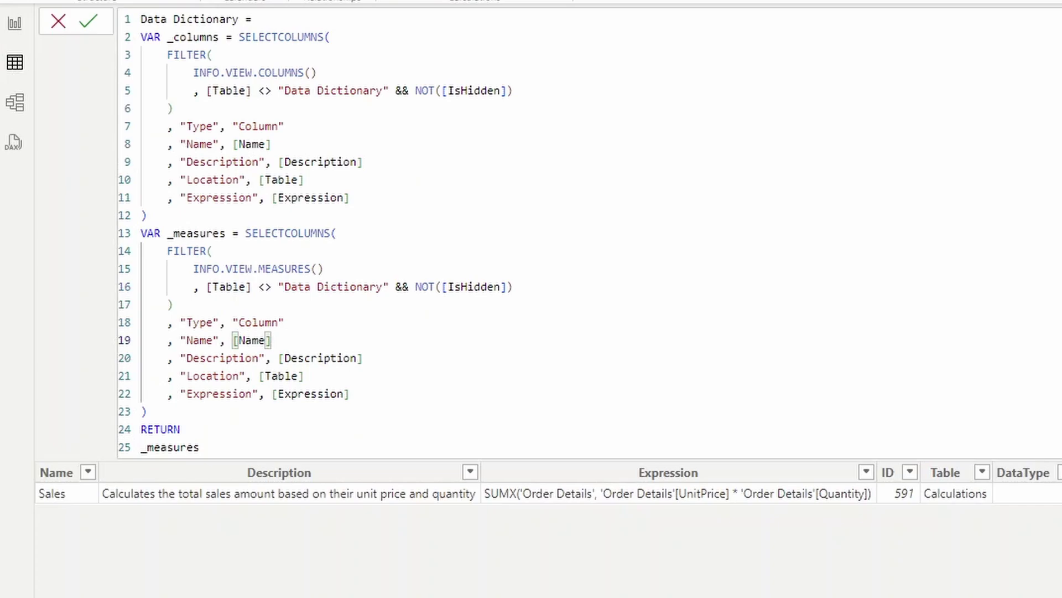
double_click(258, 322)
text(Measure)
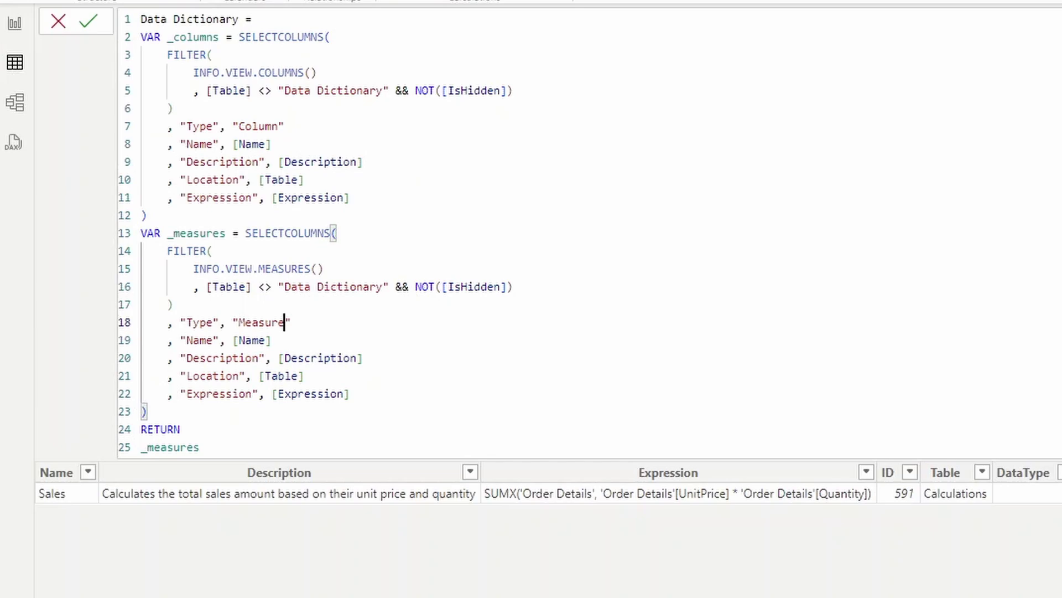
click(251, 339)
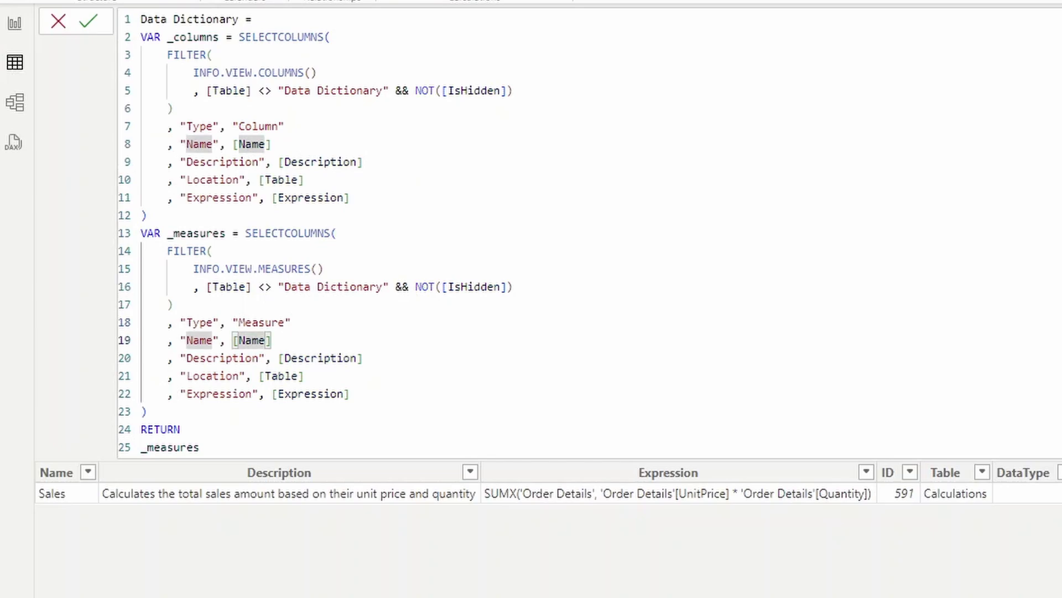
click(322, 358)
click(284, 376)
click(297, 393)
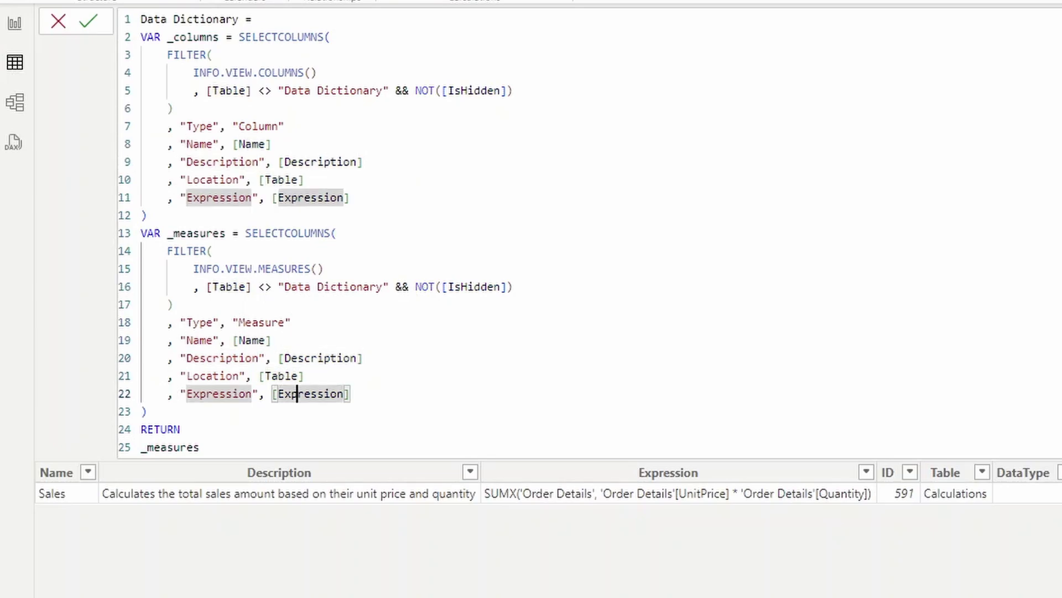
click(199, 448)
key(Return)
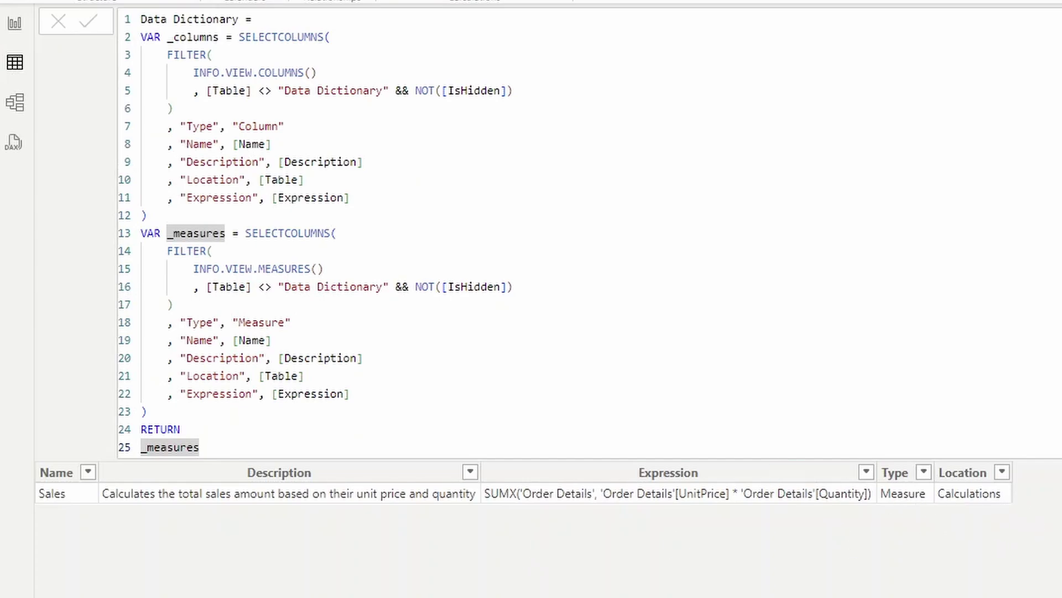
Make the formula return UNION(_columns, _measures) instead of _measures and commit it
double_click(169, 447)
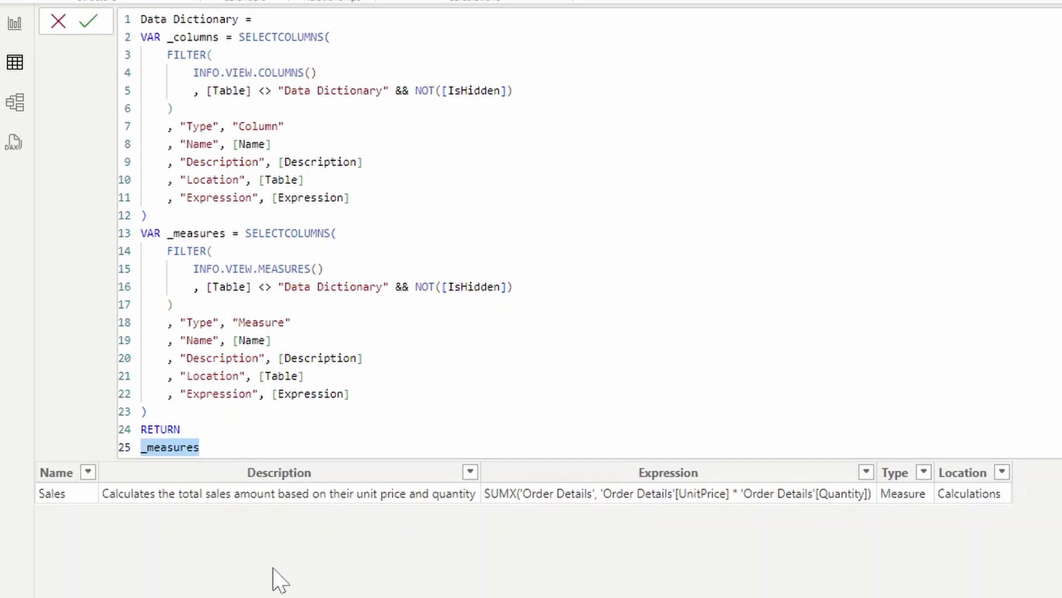
text(UNION)
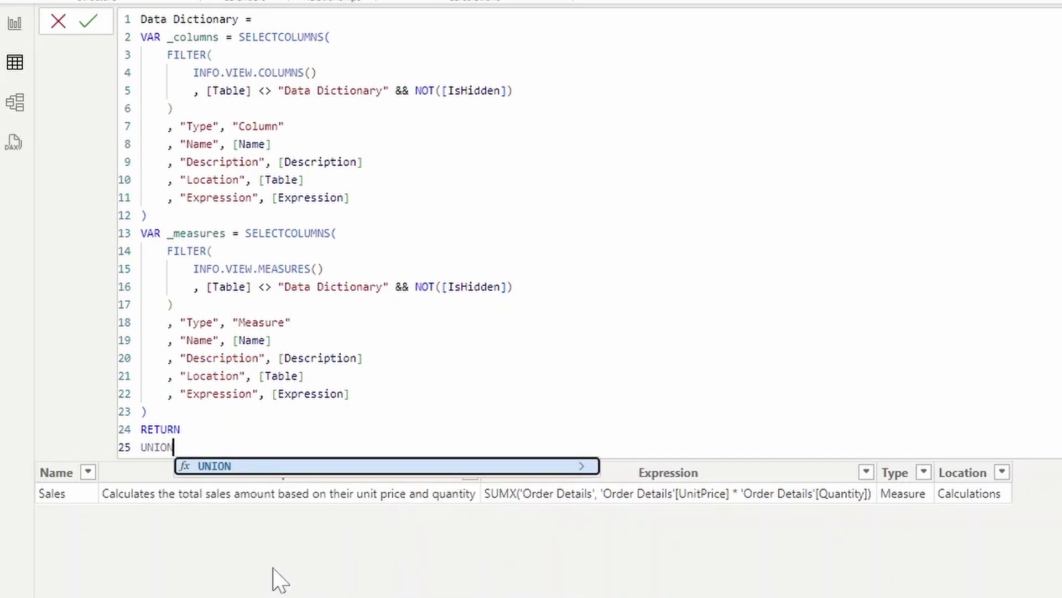
text(()
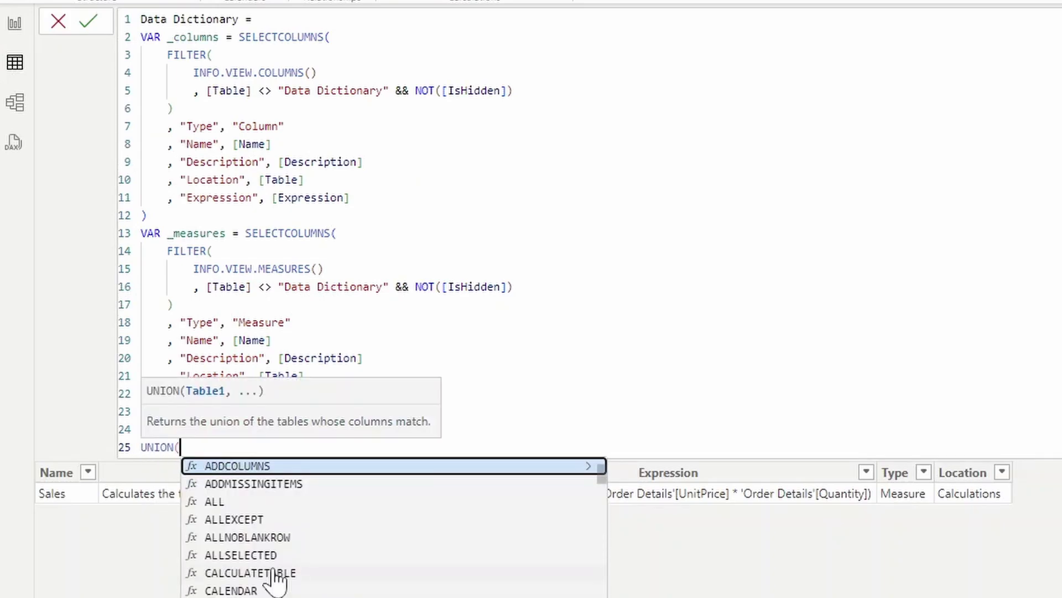
text(_columns)
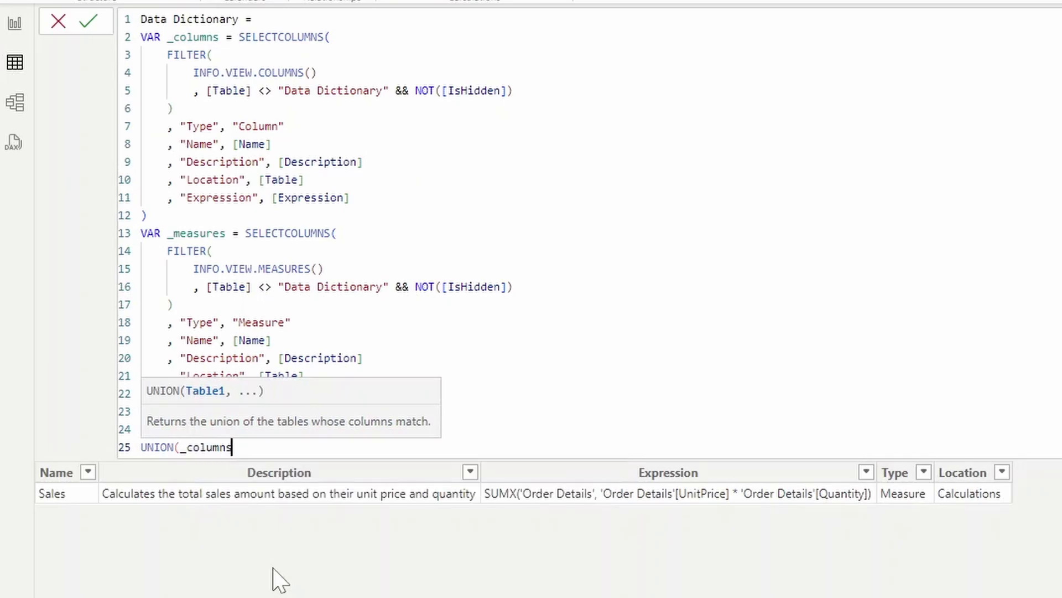
text(, _measures))
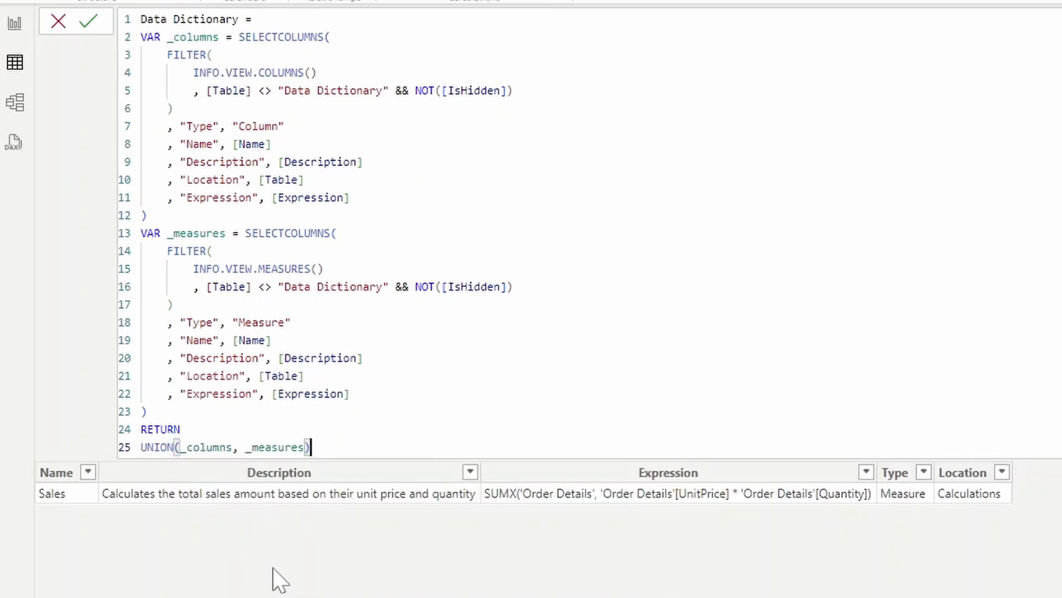
key(Return)
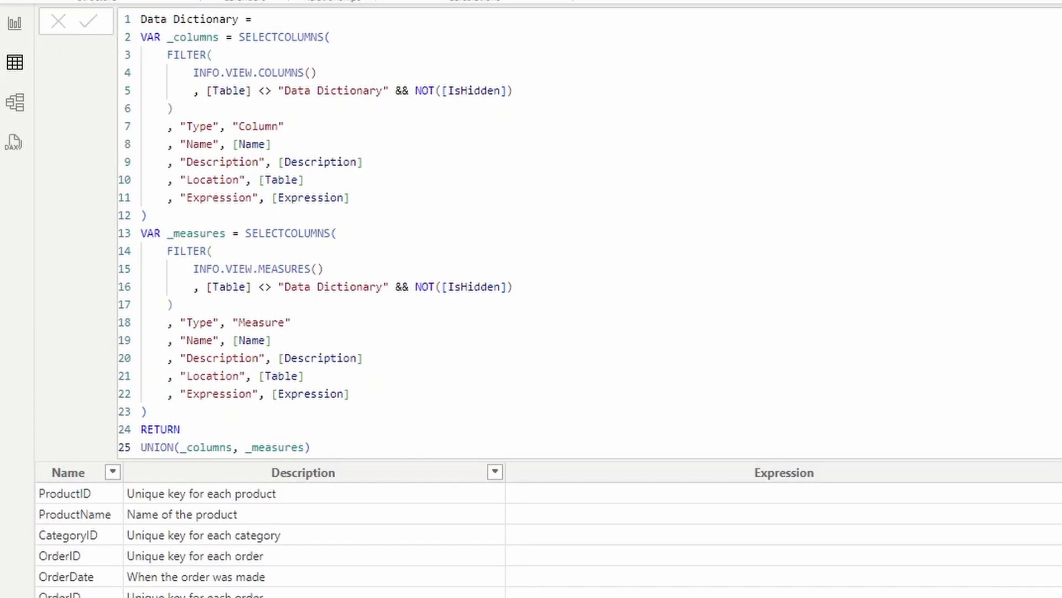
Add a new report page with a table visual of the Data Dictionary fields Type, Name, Location, Expression and Description
click(12, 36)
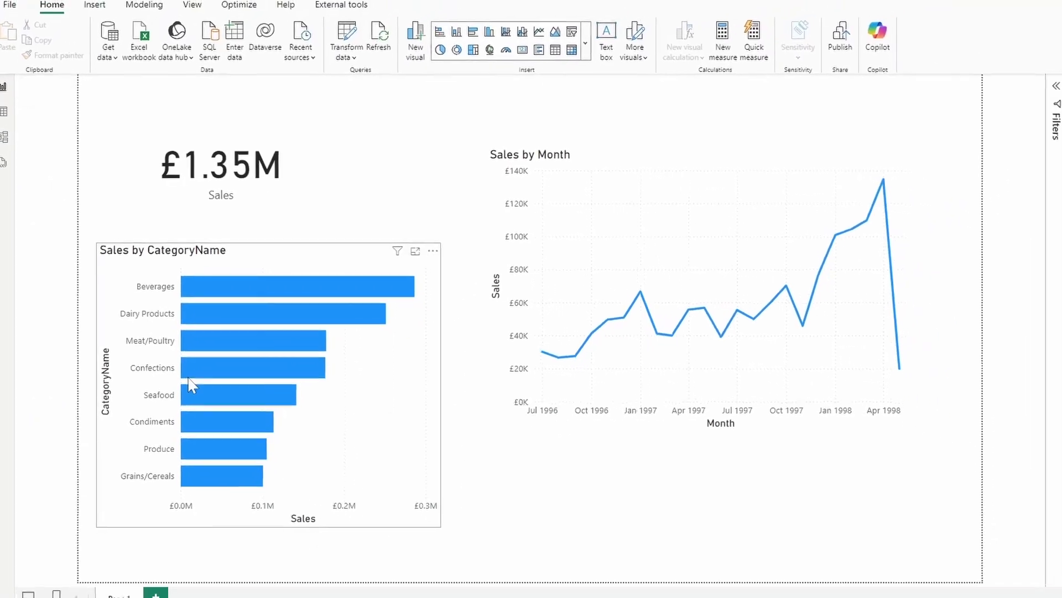
click(156, 594)
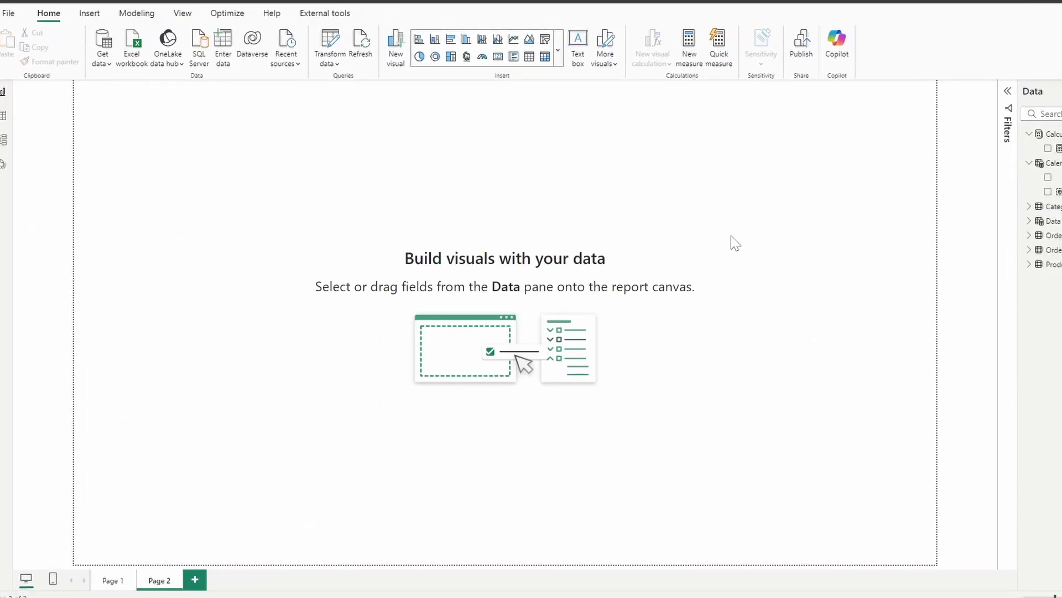
click(1051, 221)
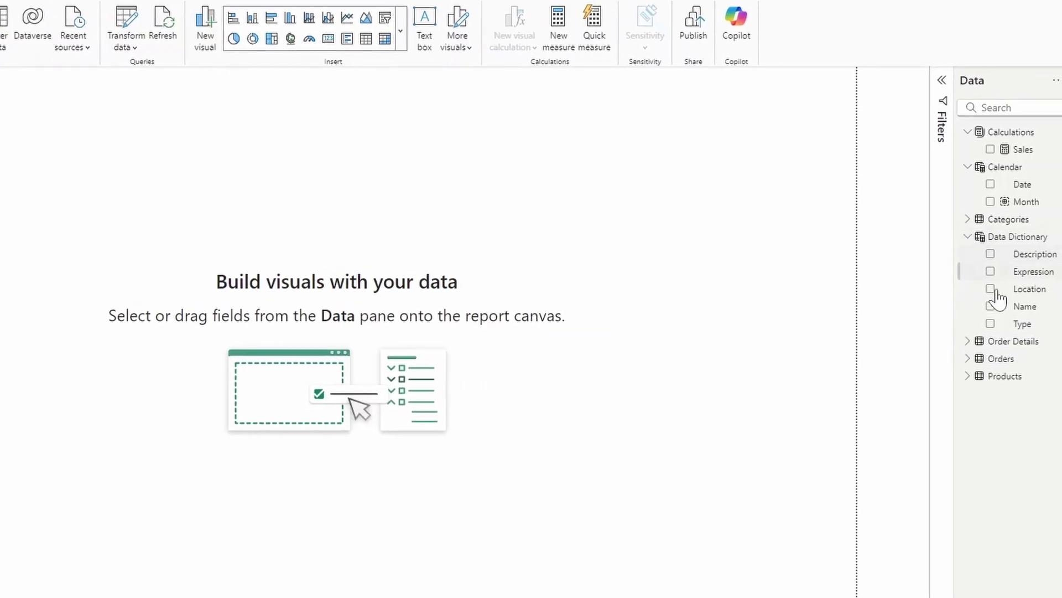
click(970, 334)
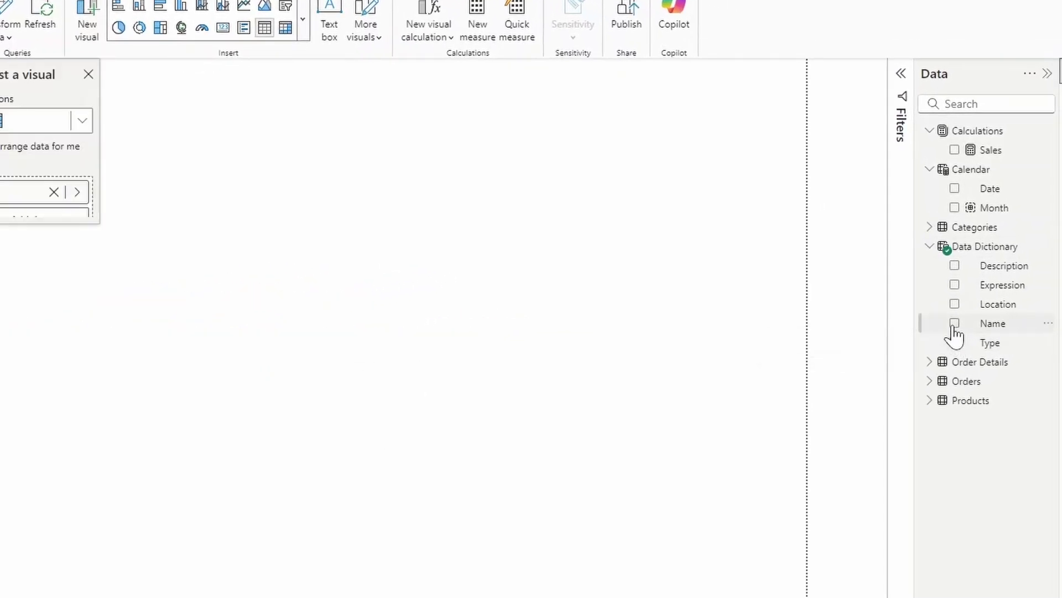
click(955, 304)
click(955, 284)
click(955, 265)
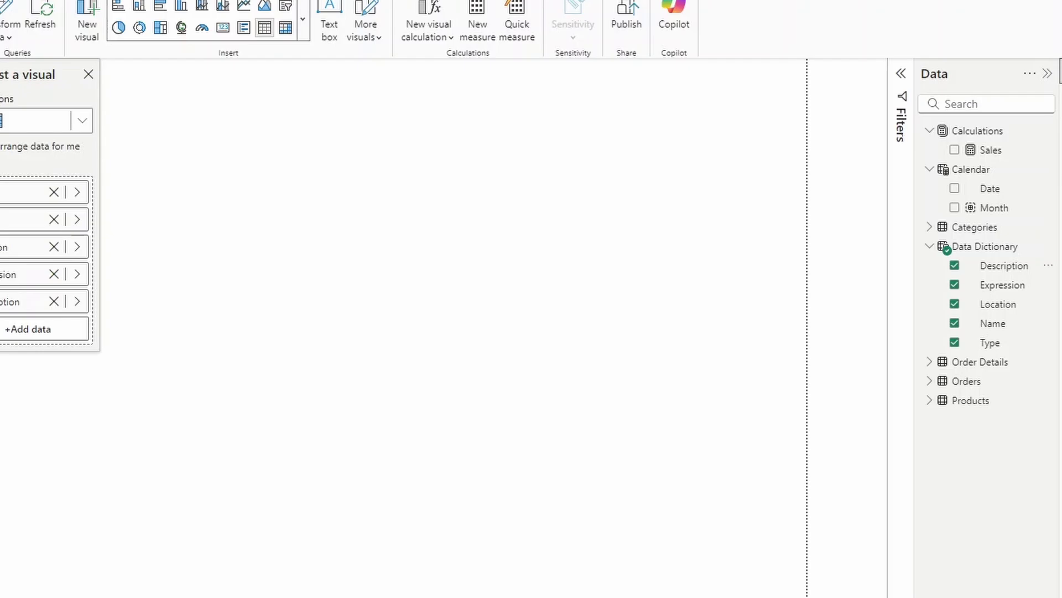
Move and enlarge the data dictionary table to span the page width with space above it, and remove its Type field
drag(0, 145, 750, 260)
drag(555, 505, 82, 596)
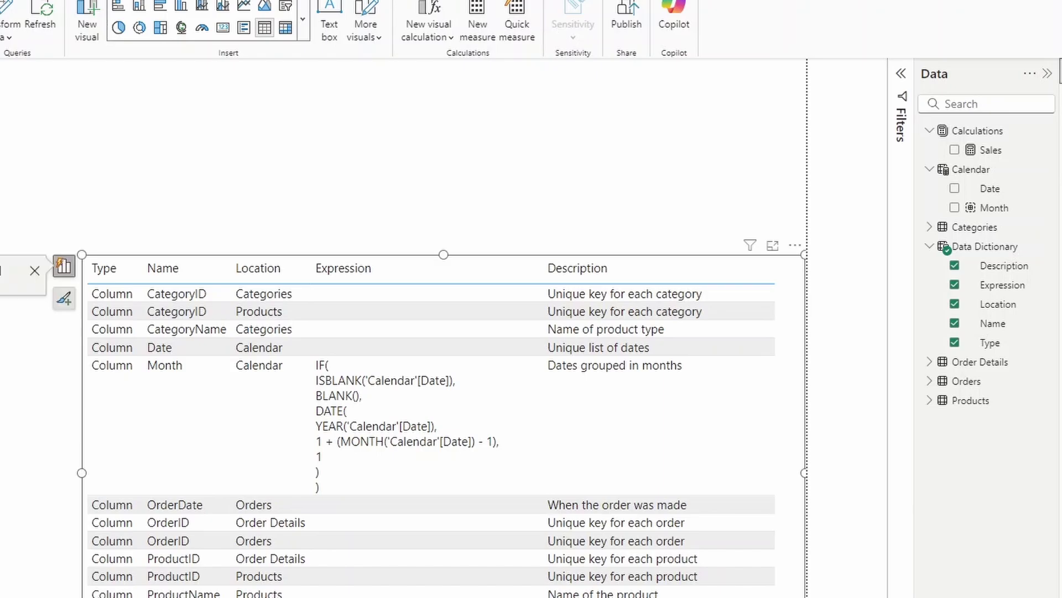
click(954, 303)
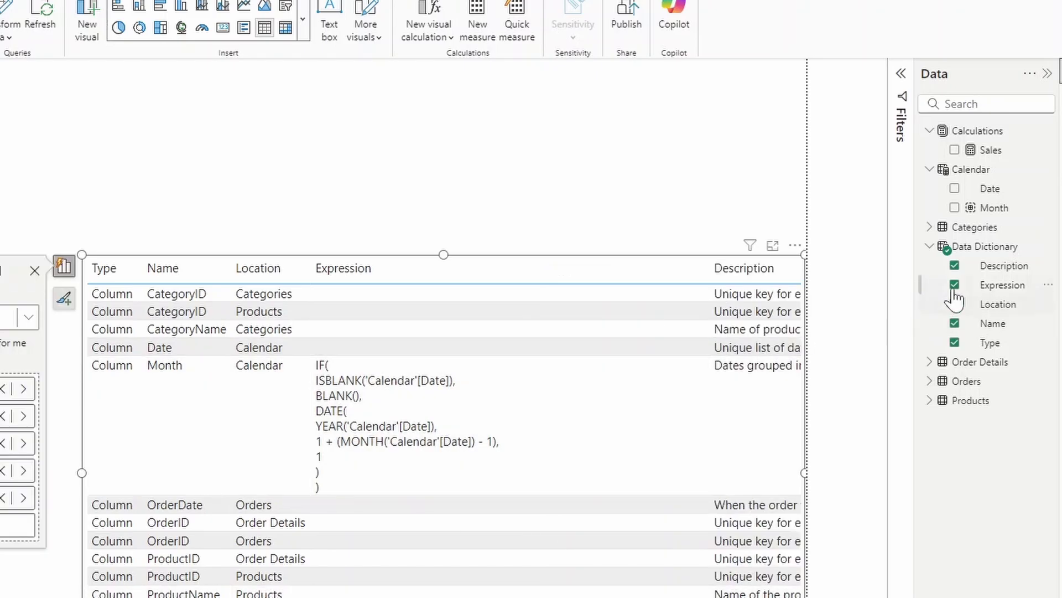
click(954, 343)
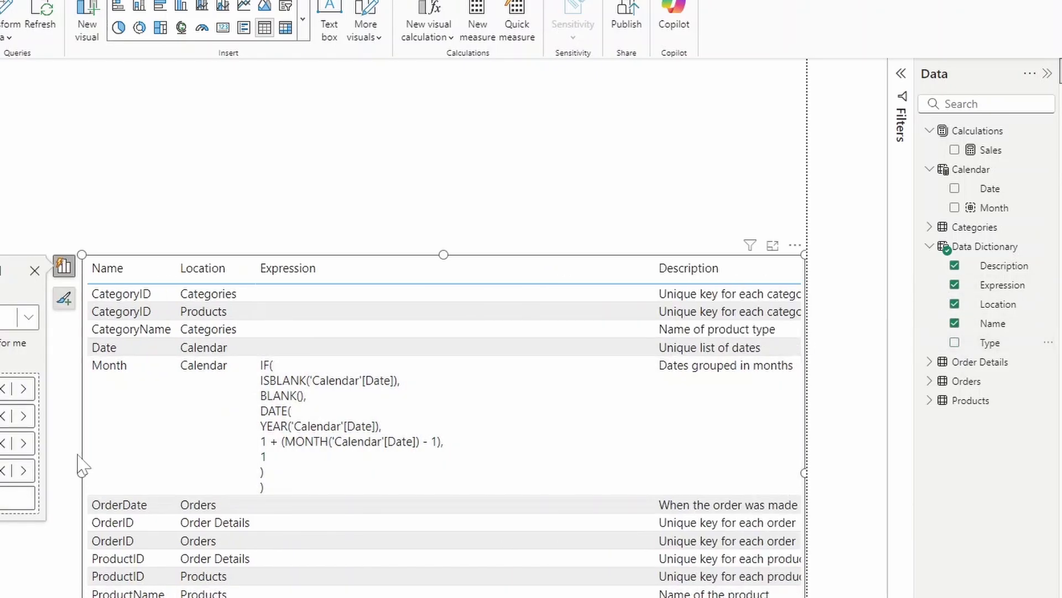
Create a slicer on the Data Dictionary's Type field and fit it as a short strip directly above the table
click(486, 150)
click(994, 344)
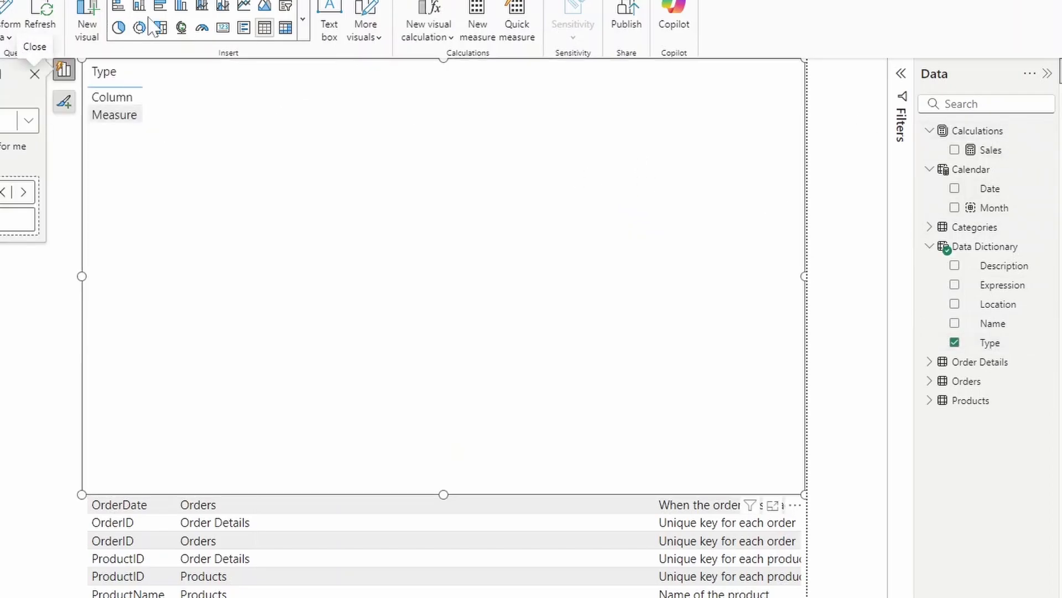
click(289, 8)
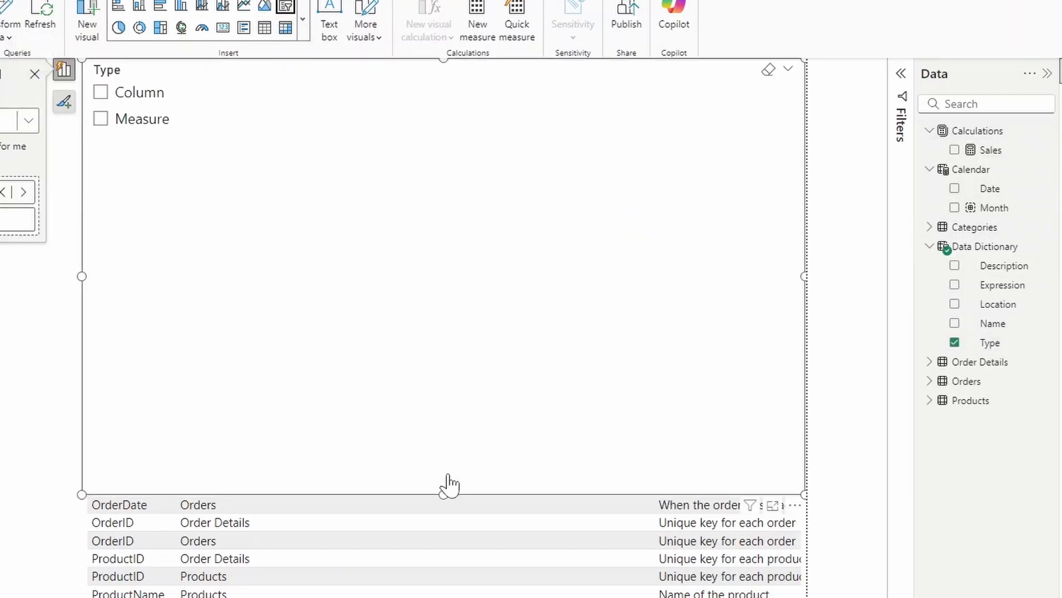
drag(449, 497, 443, 156)
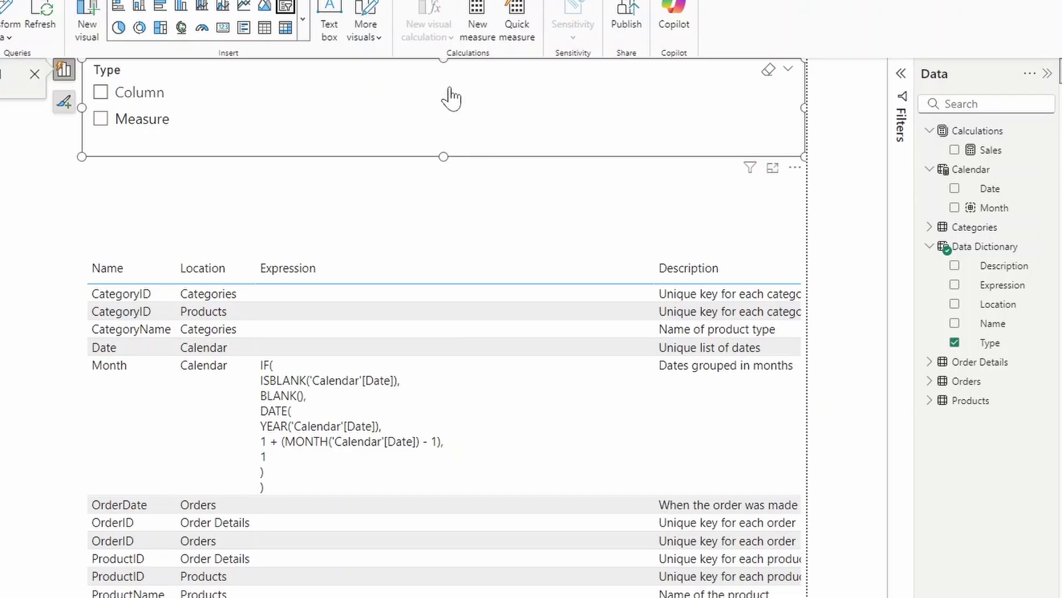
drag(436, 72, 441, 153)
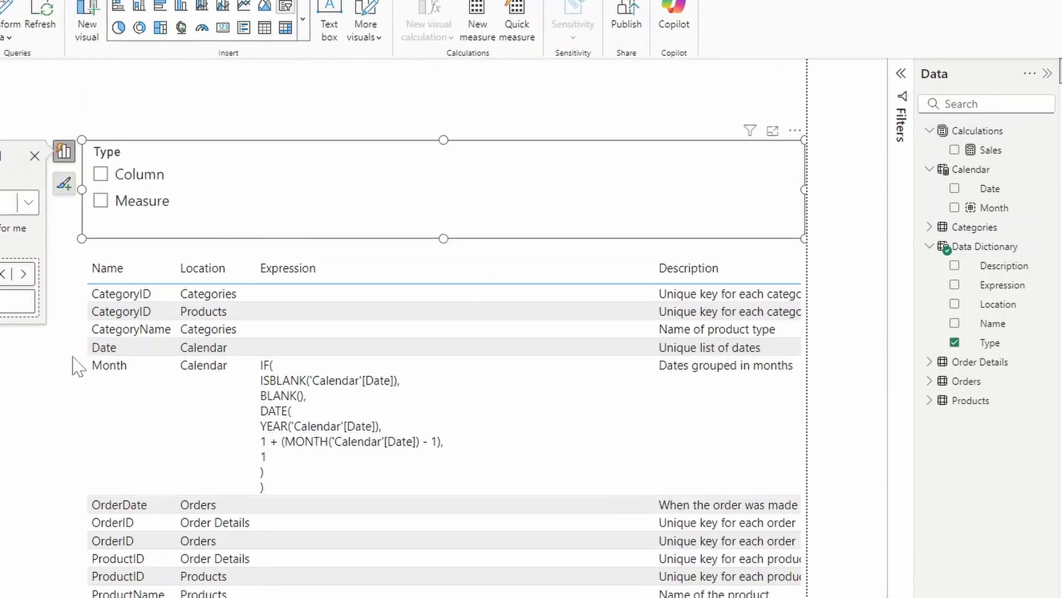
click(76, 365)
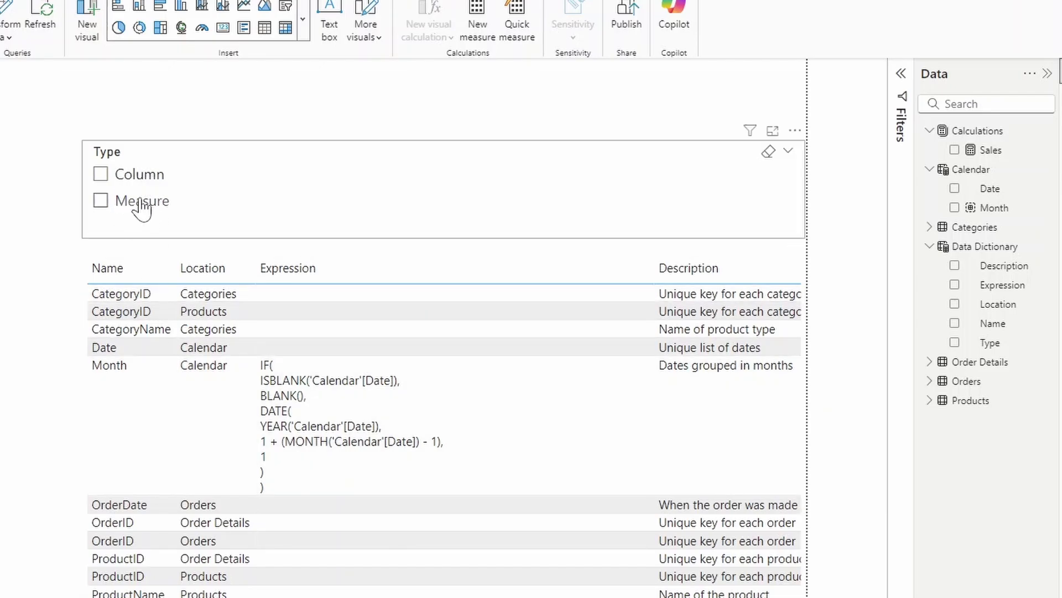
Test the Type slicer with Column, Measure and Column again, and examine the Sales measure's properties in the model view
click(147, 183)
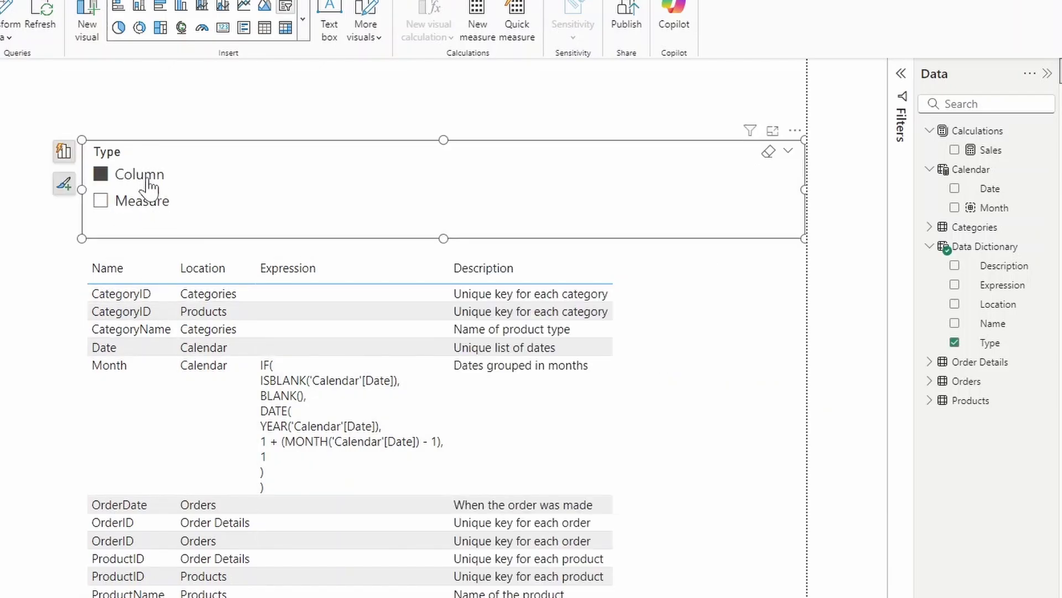
click(149, 203)
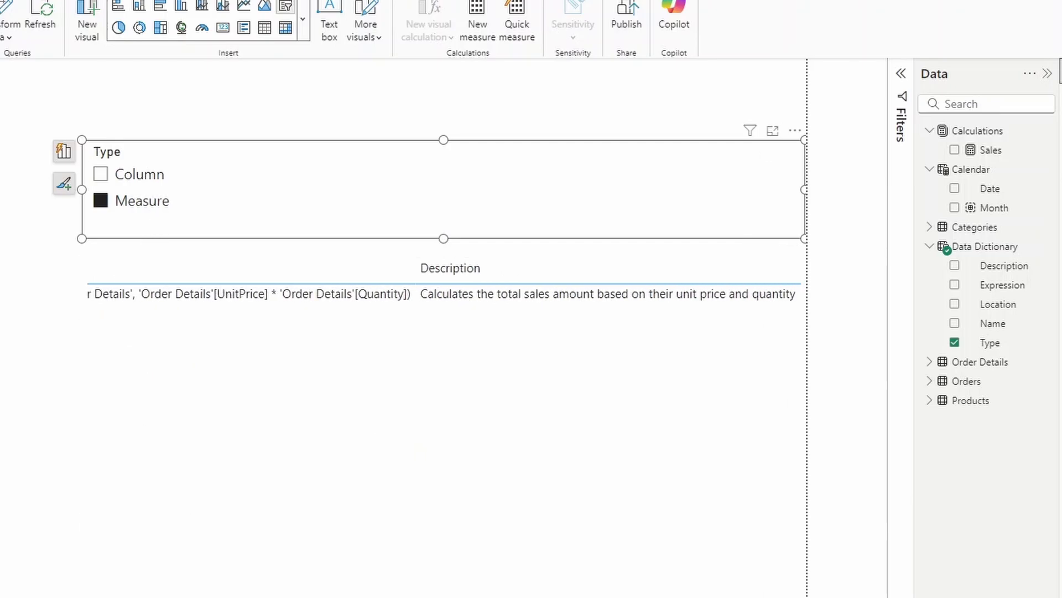
click(83, 422)
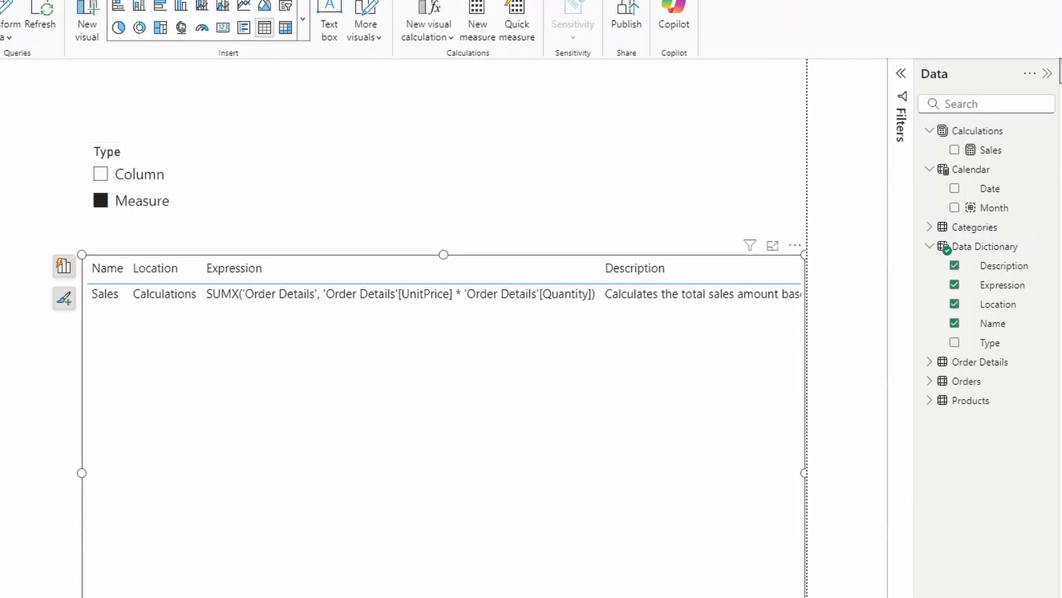
click(100, 174)
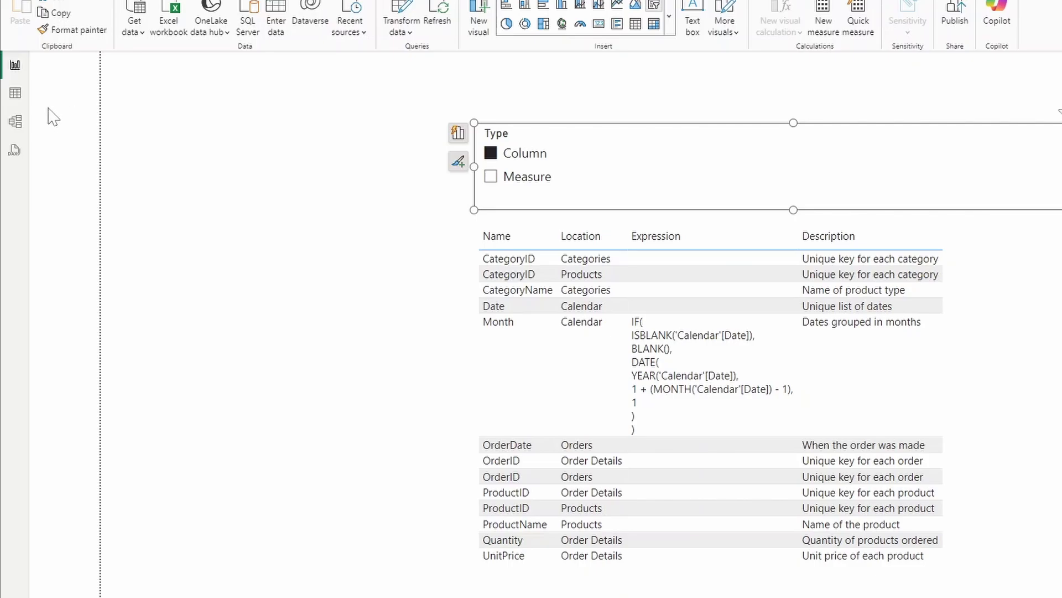
click(16, 121)
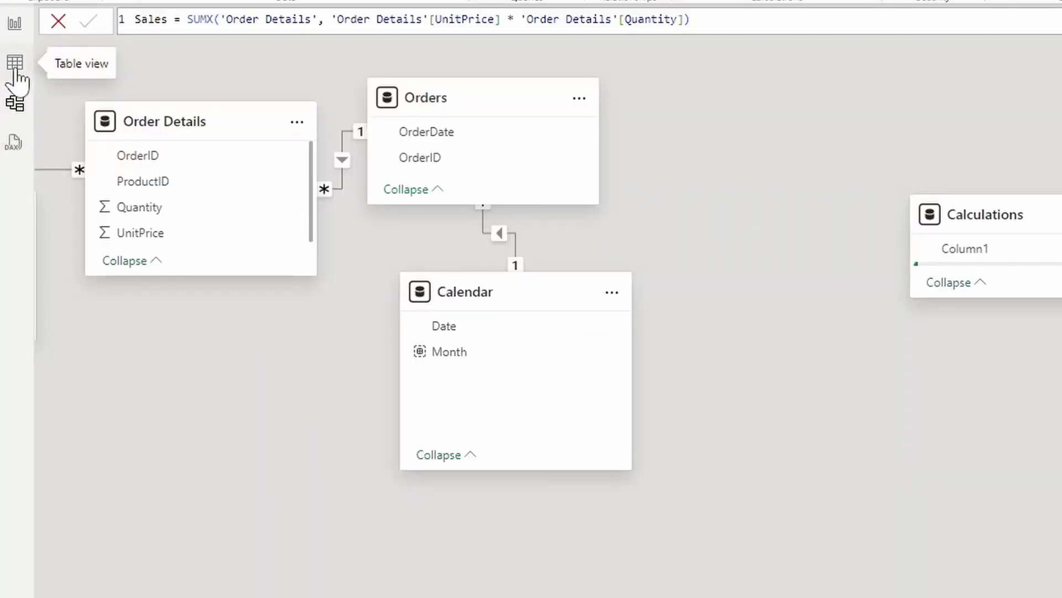
Add a variable _tables equal to INFO.VIEW.TABLES() on a new line before RETURN in the Data Dictionary formula
click(16, 63)
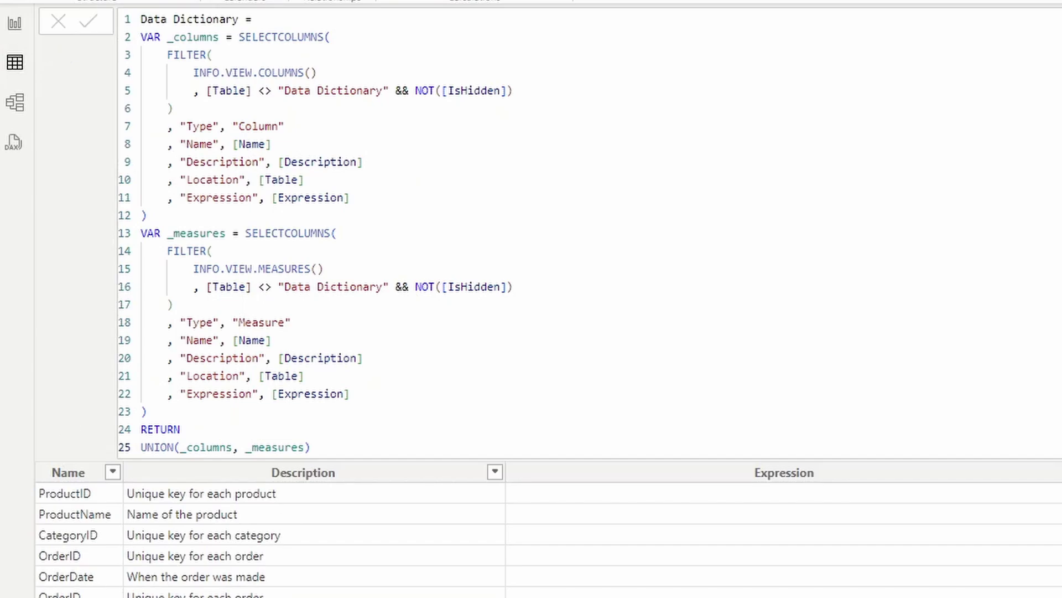
click(147, 411)
key(shift+Return)
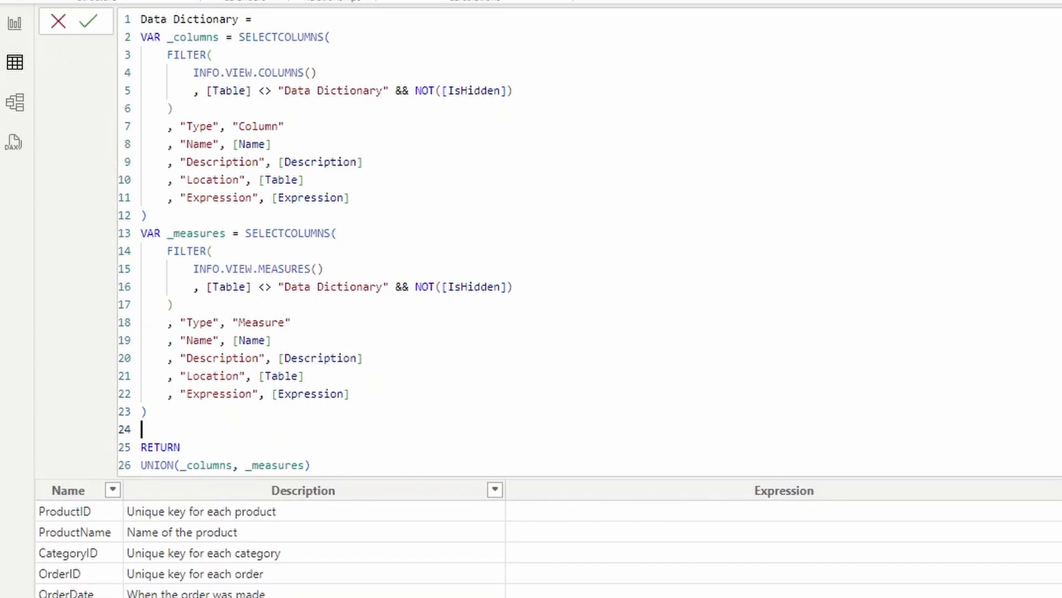
text(VAR _tables = INFO.)
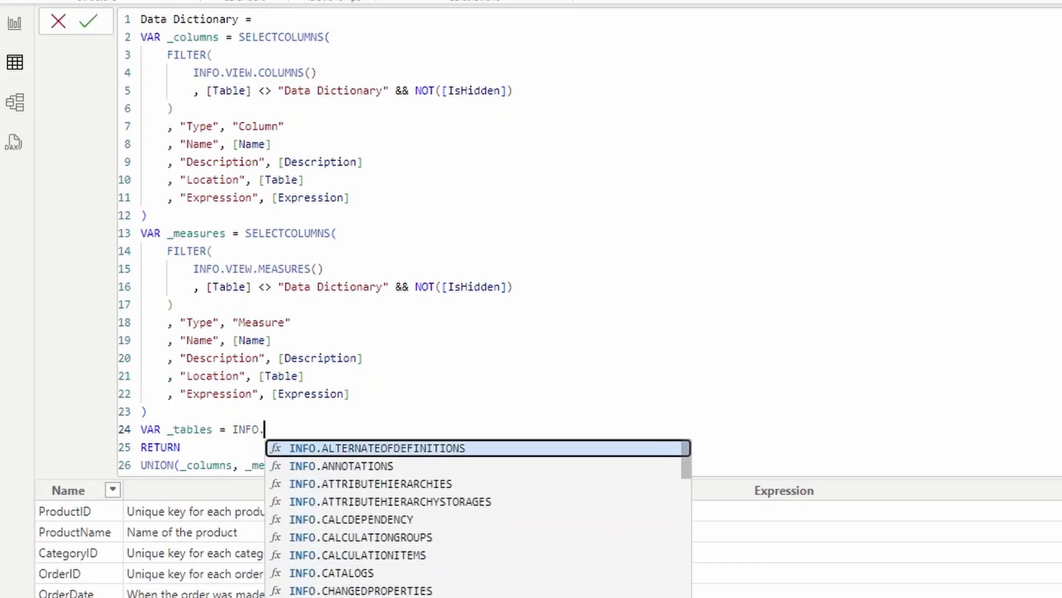
text(VIEW)
key(Down)
key(Down)
key(Down)
key(Tab)
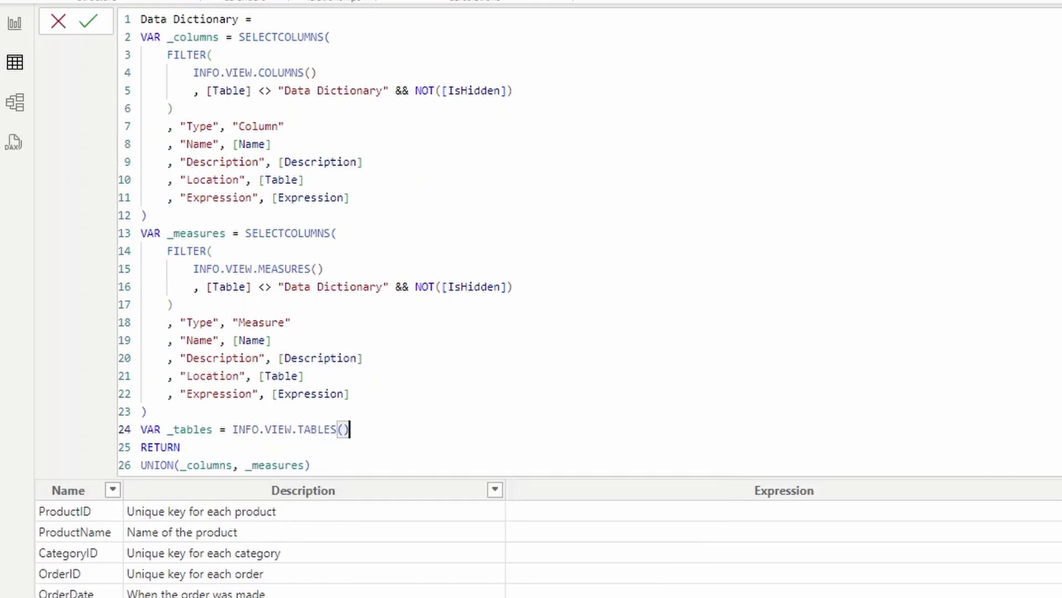
text())
Replace the formula's UNION result with _tables, commit it, and examine the columns returned for the model's tables
key(Down)
key(Down)
key(End)
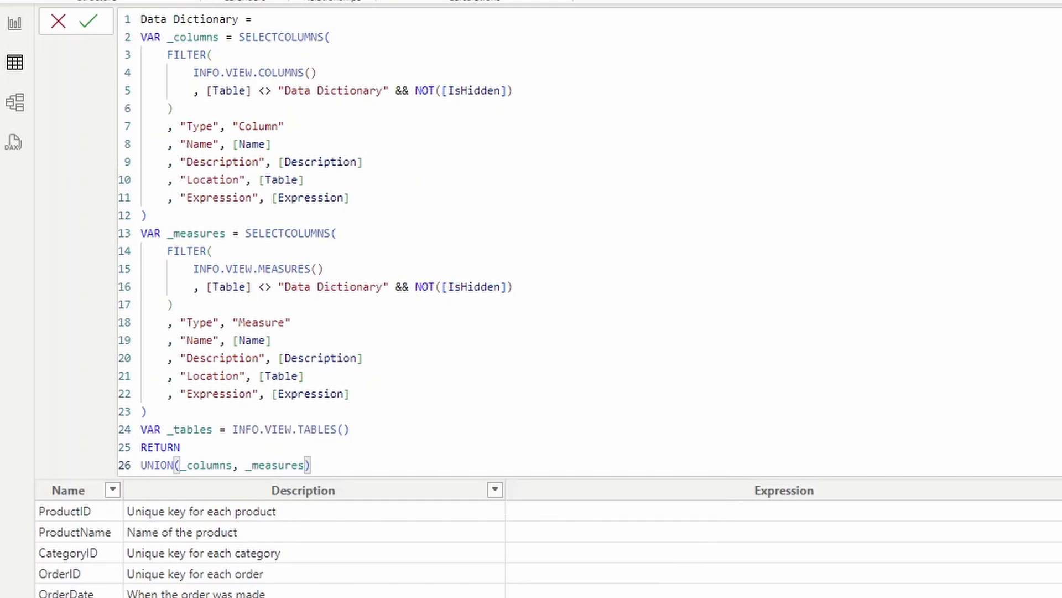
key(shift+Home)
key(BackSpace)
text(_)
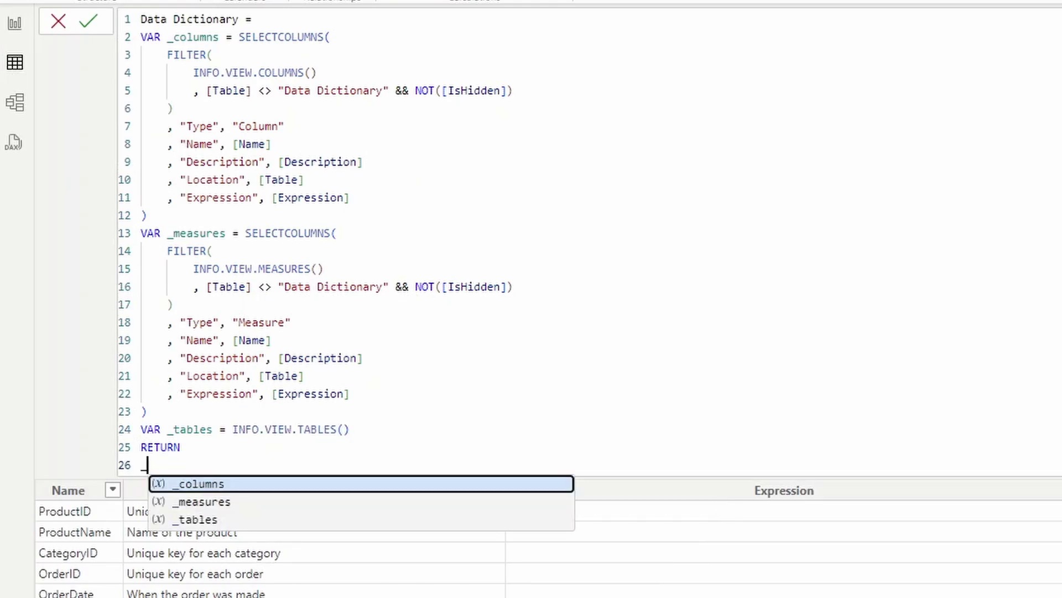
text(t)
key(Tab)
key(Return)
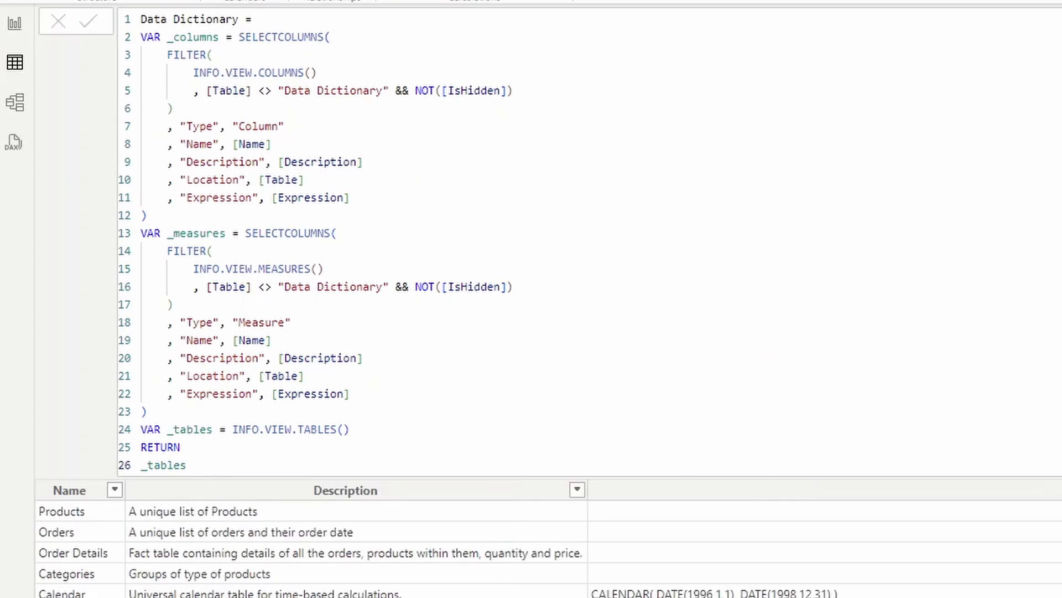
scroll(548, 540, right, 6)
scroll(547, 539, left, 5)
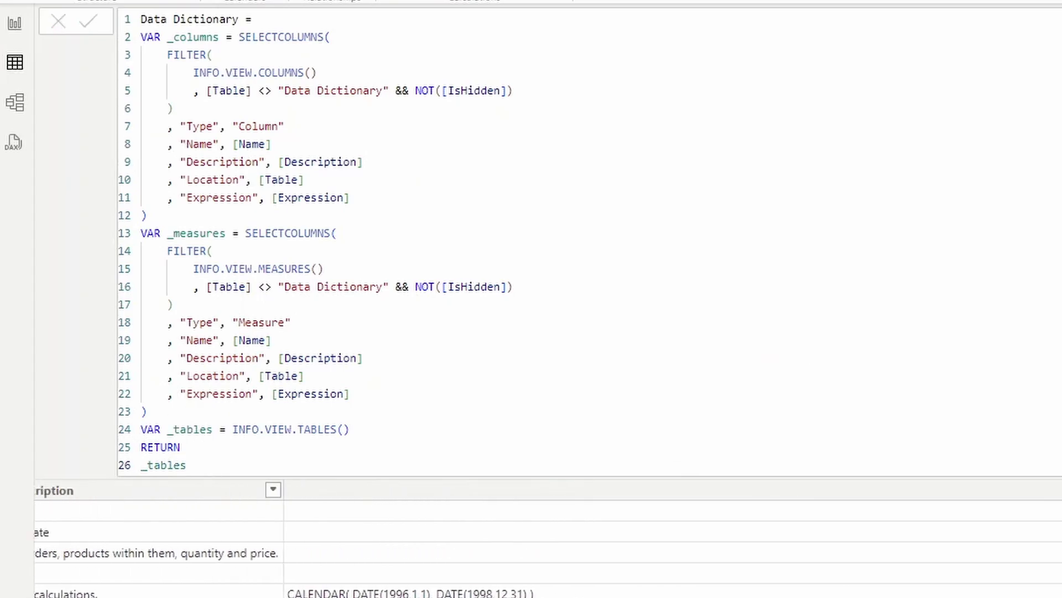
scroll(401, 537, left, 2)
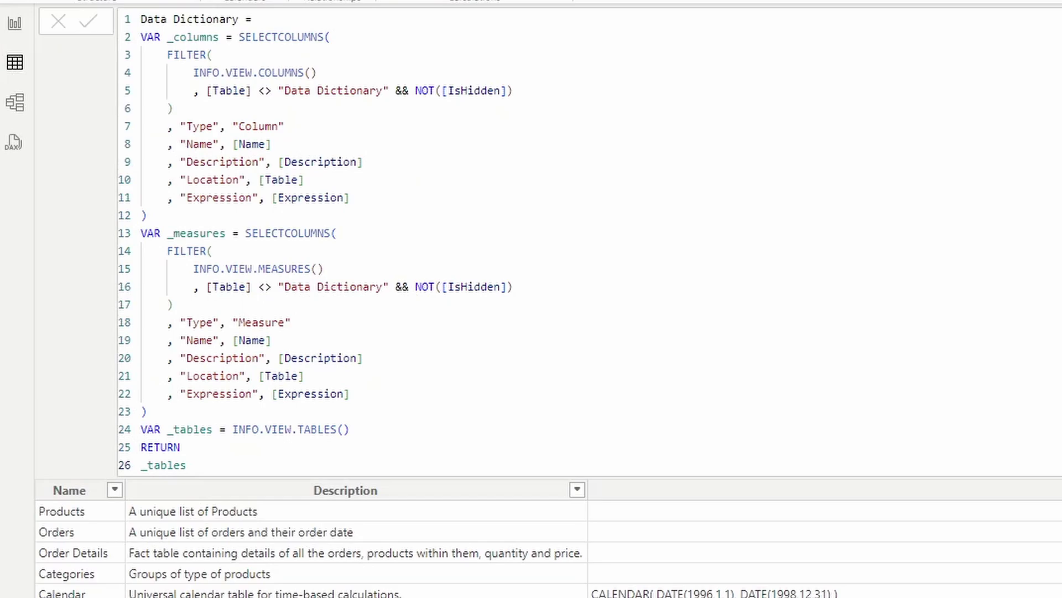
Replace the _tables expression with a copy of the _measures SELECTCOLUMNS block, using INFO.VIEW.TABLES() as its source
click(349, 429)
drag(147, 412, 245, 233)
key(ctrl+c)
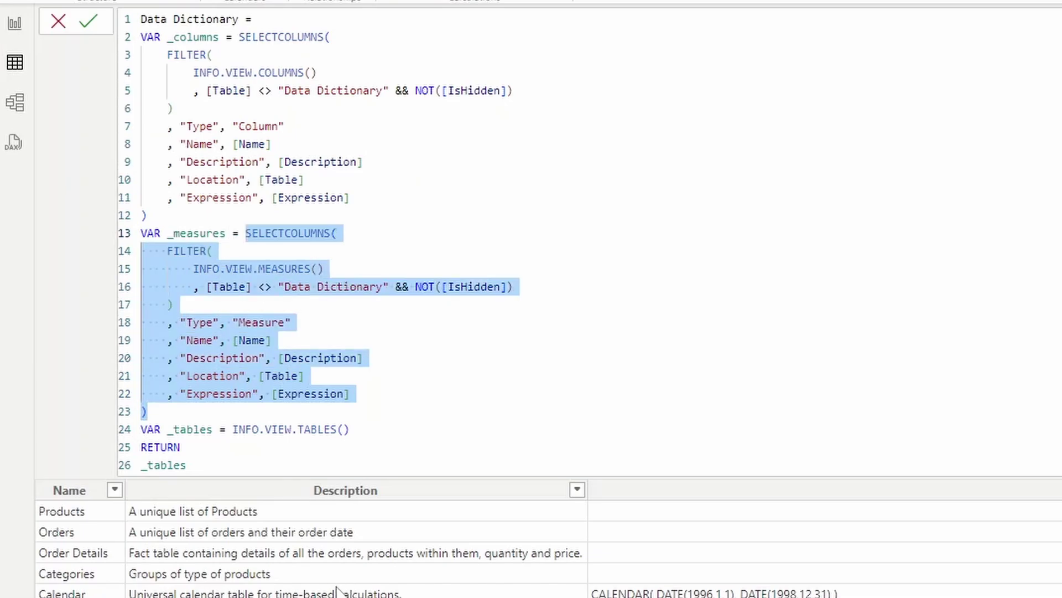
drag(350, 429, 231, 430)
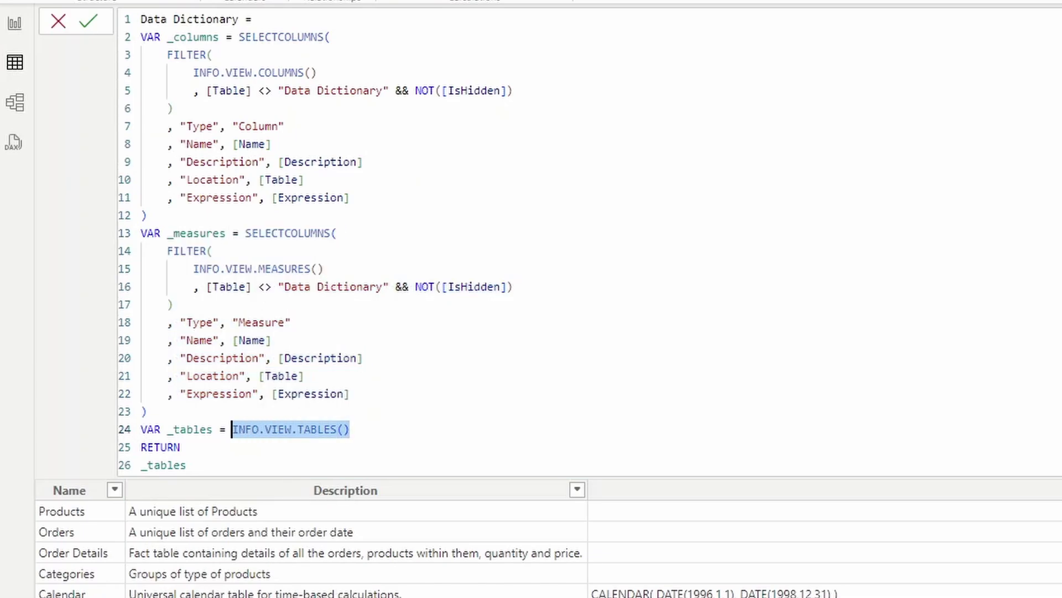
key(ctrl+v)
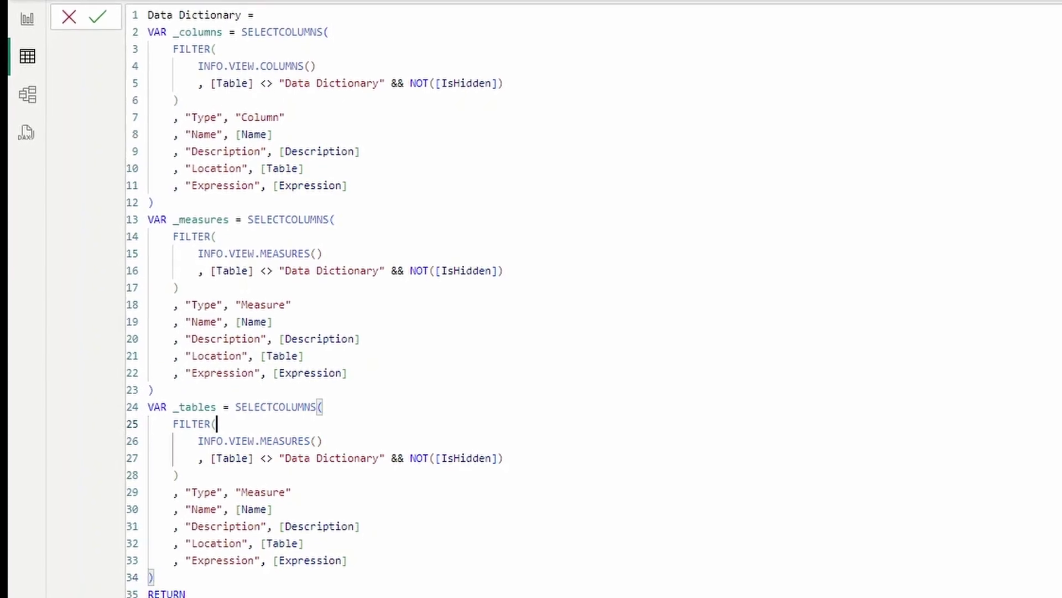
double_click(285, 440)
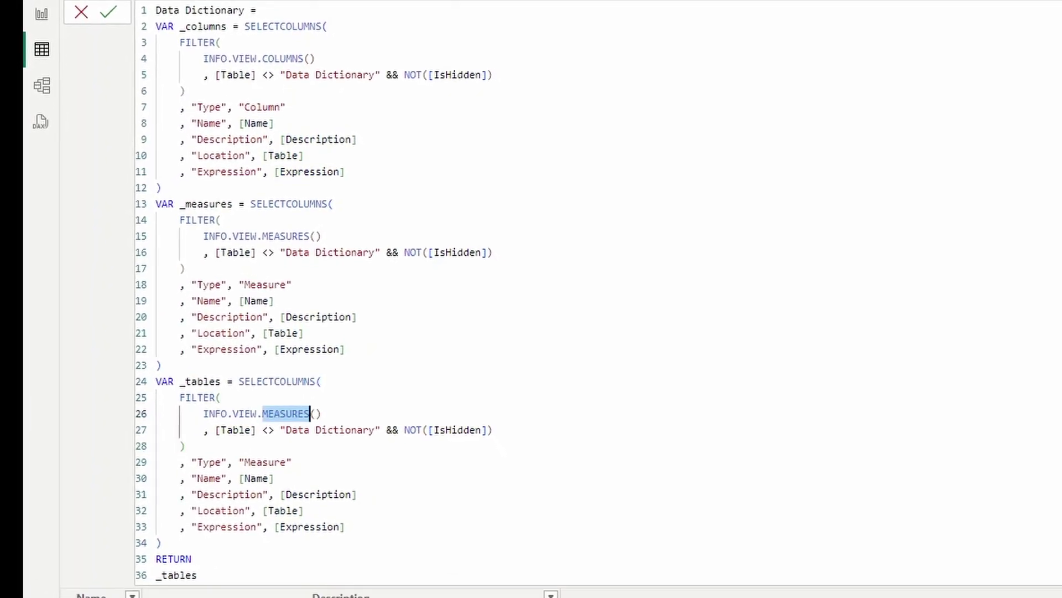
text(TA)
key(Tab)
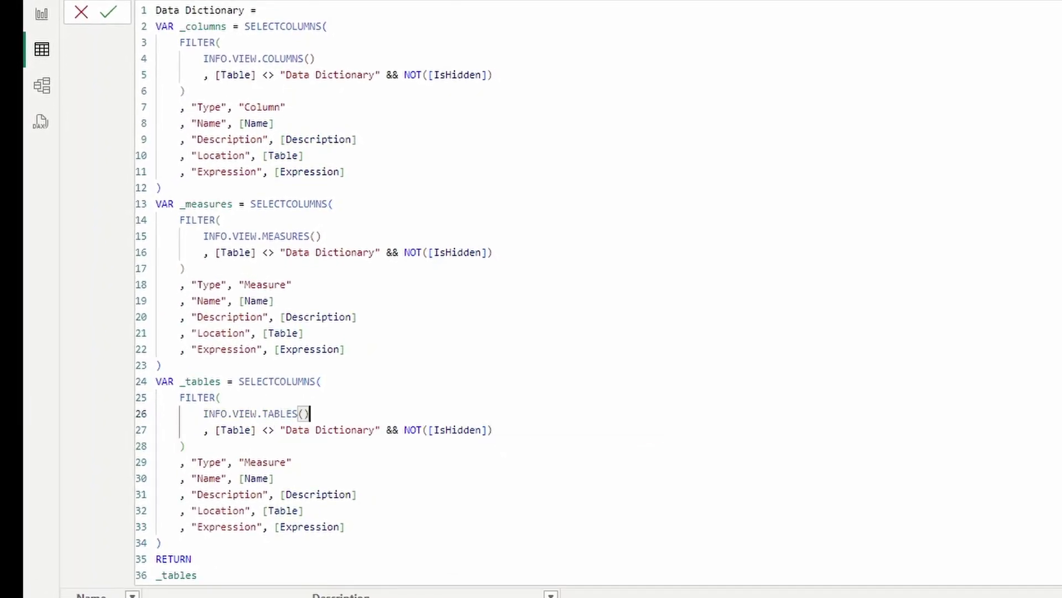
Change the [Table] reference in the _tables filter condition to [Name]
click(297, 494)
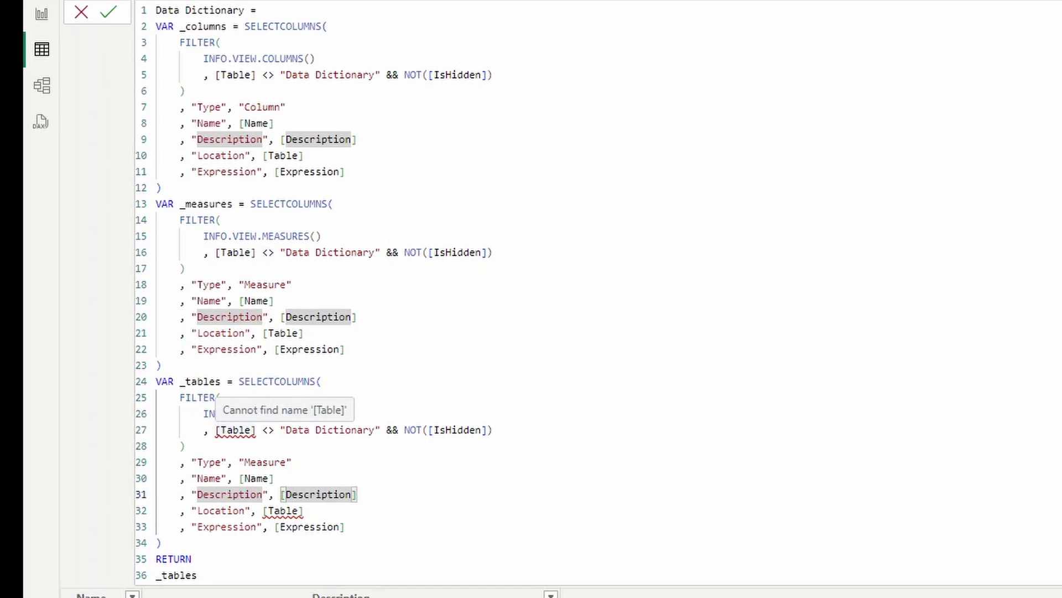
double_click(235, 430)
text(Name)
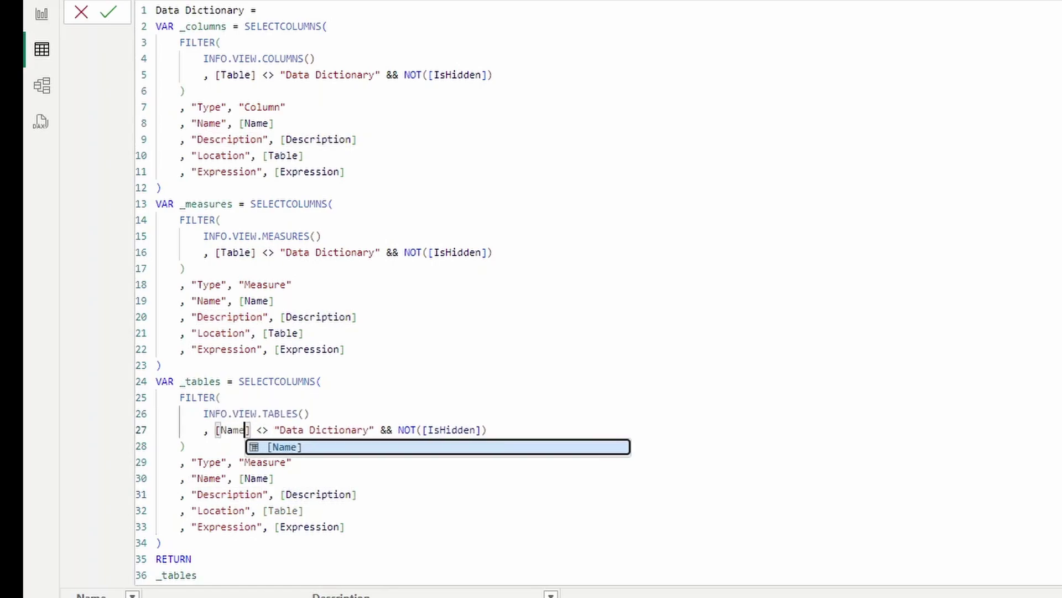
key(Tab)
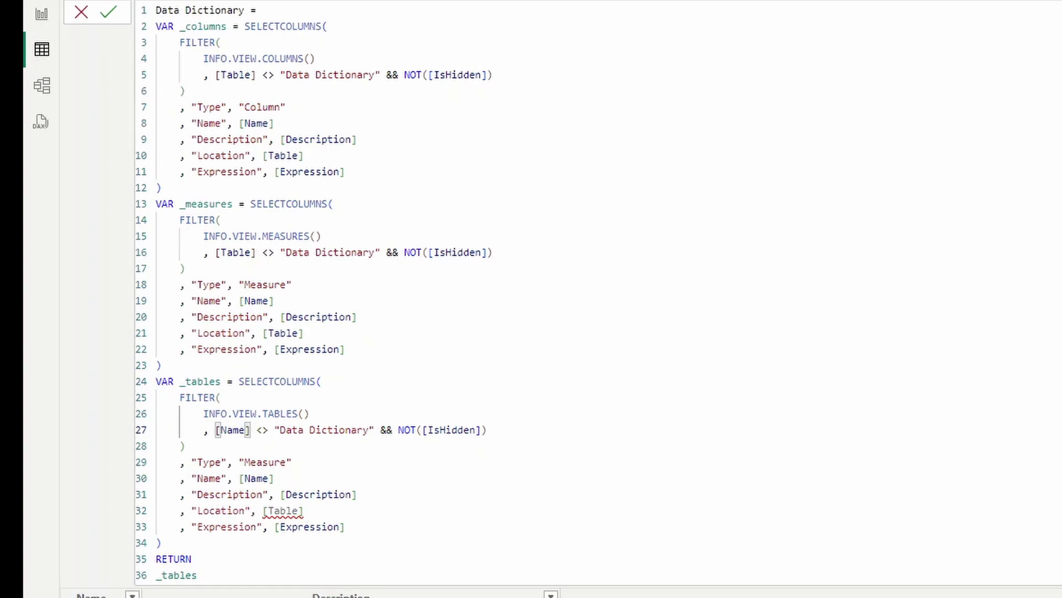
Add the condition && [Name] <> "Calculations" to the _tables filter, directly after the "Data Dictionary" exclusion
click(393, 430)
drag(215, 430, 374, 430)
key(ctrl+c)
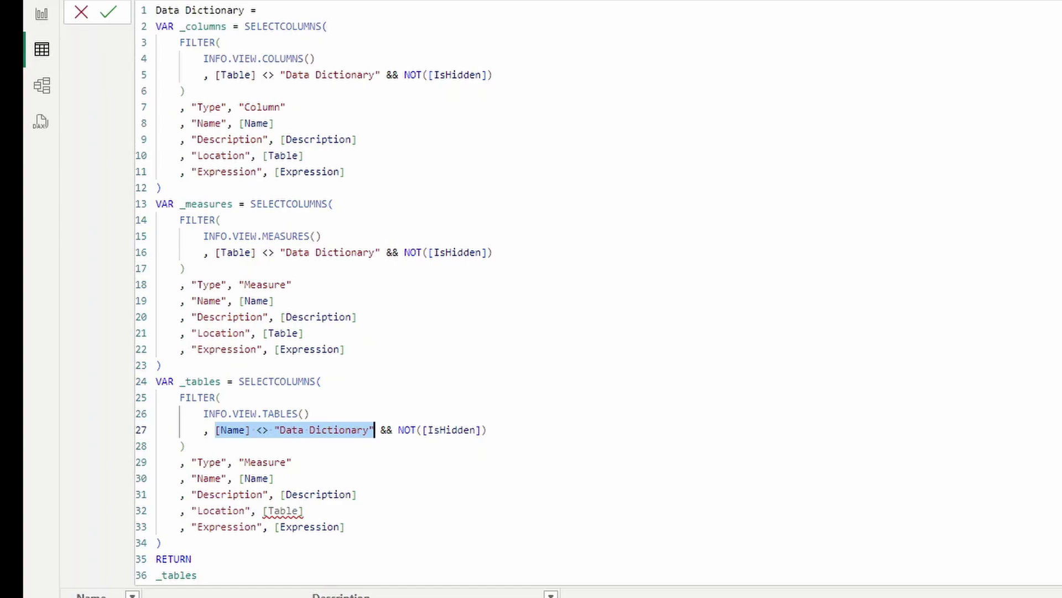
key(Right)
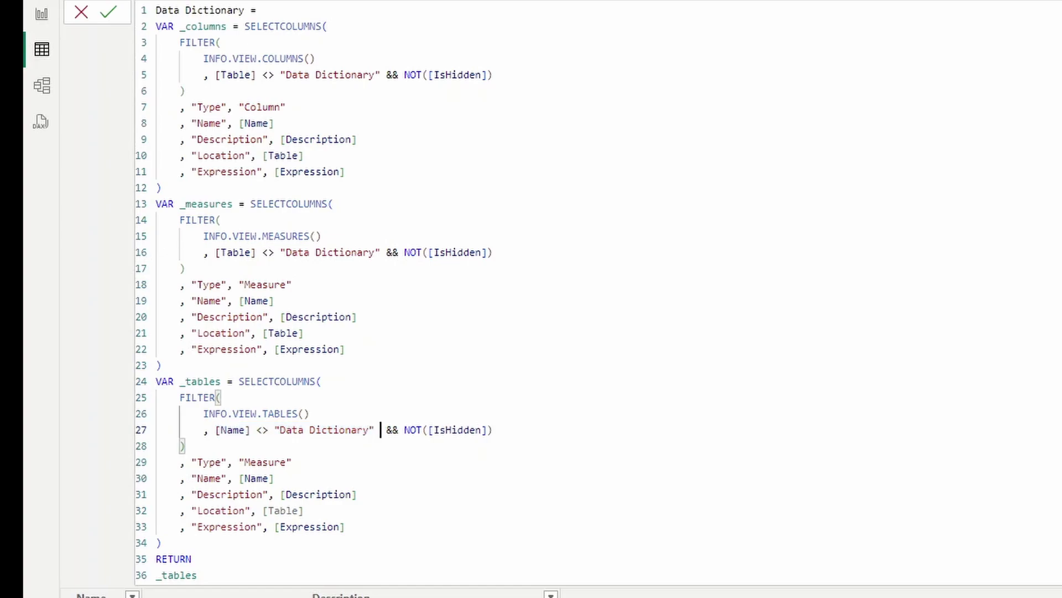
text(&&)
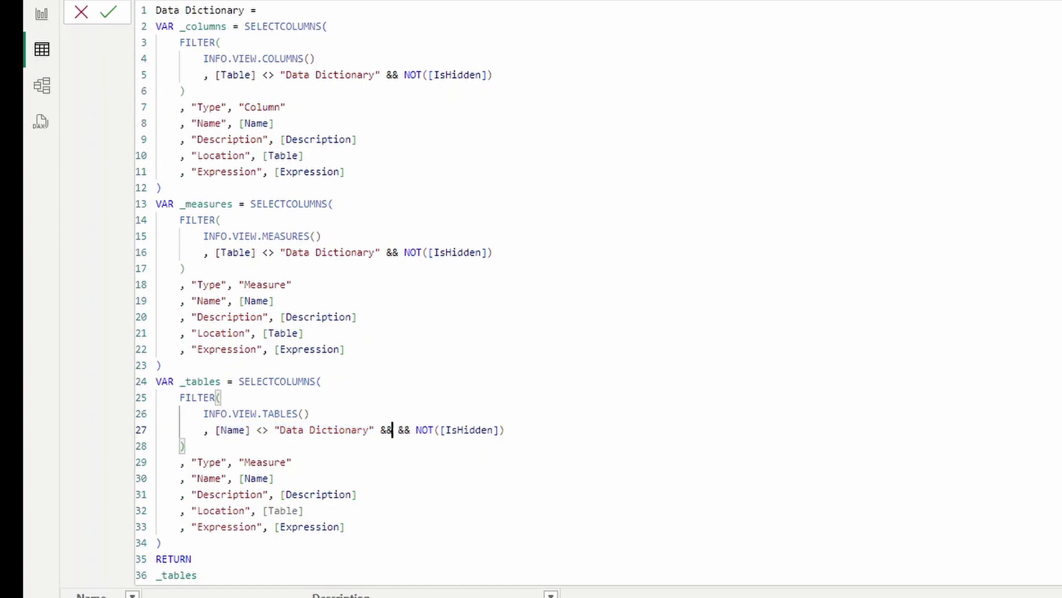
key(ctrl+v)
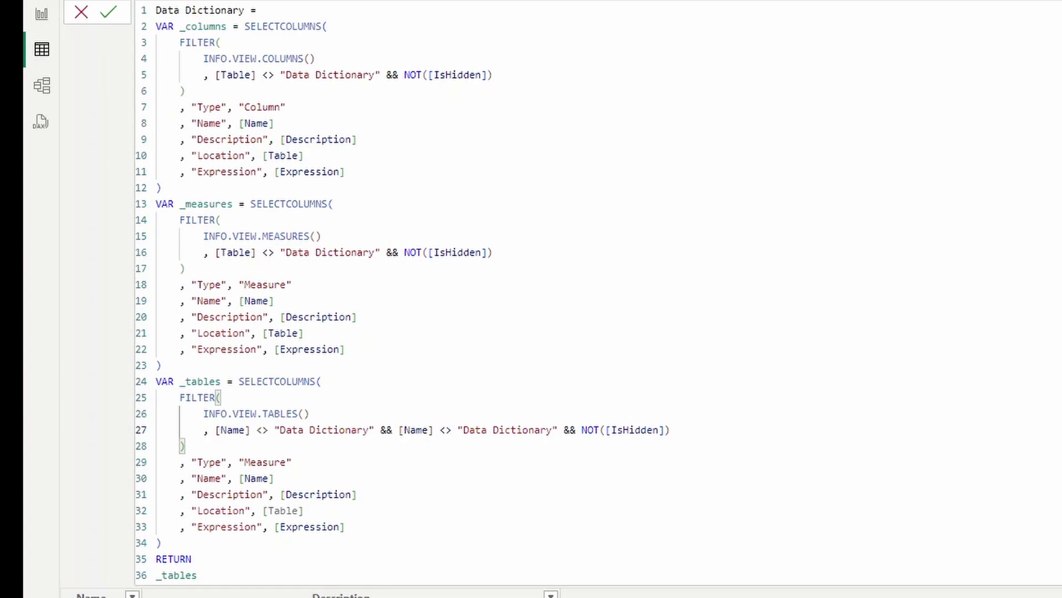
drag(553, 430, 463, 430)
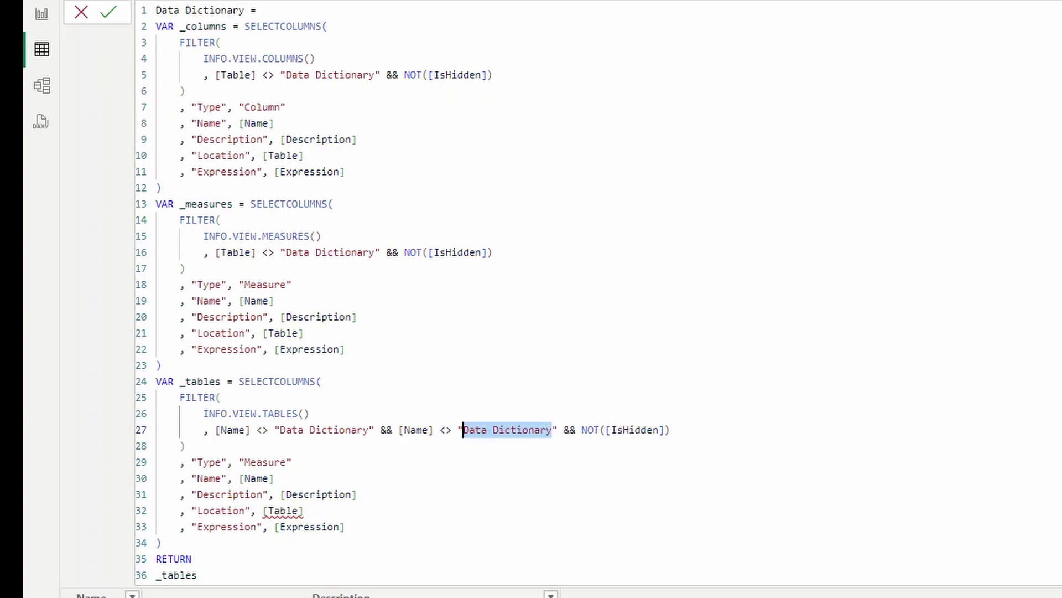
text(Calculations)
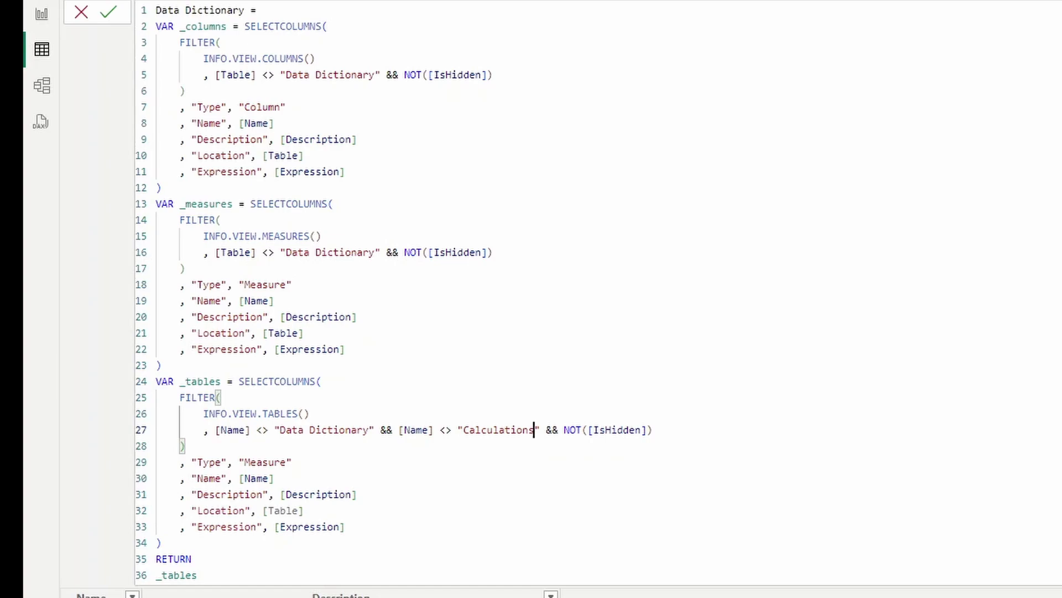
In the _tables block, set the Type value to "Table" and the Location value to BLANK()
double_click(266, 462)
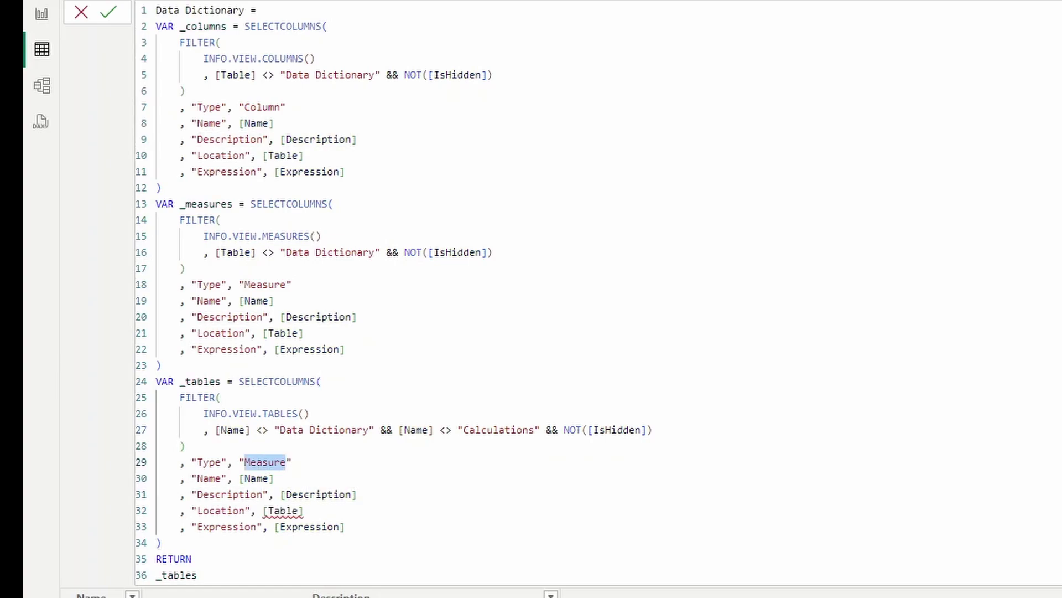
text(Tabl)
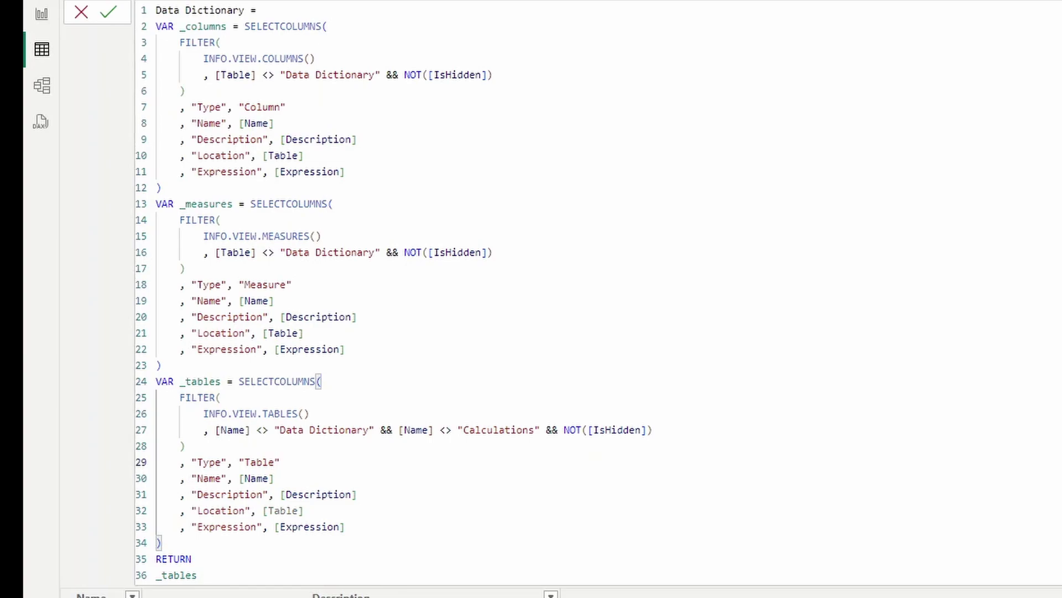
click(251, 494)
drag(304, 510, 263, 511)
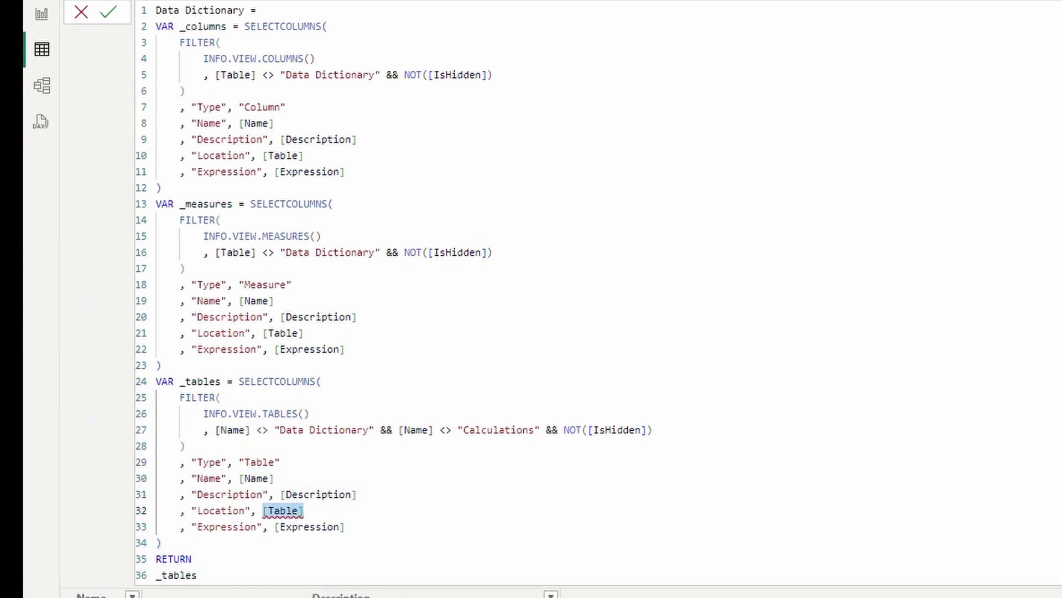
text(BLANK())
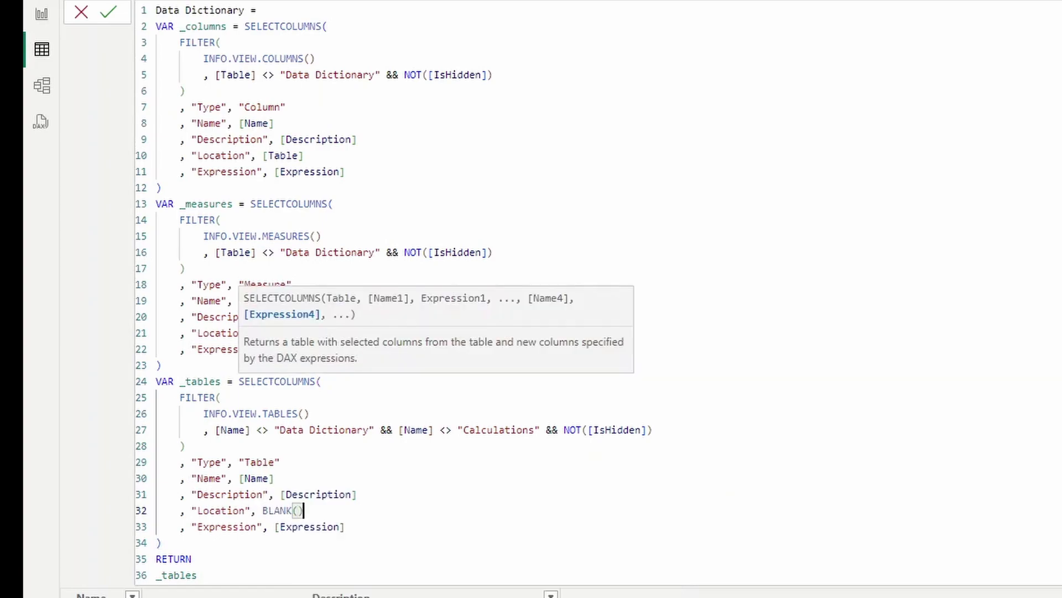
Make the formula return UNION(_columns, _measures, _tables), commit it, and check the combined rows
text(_measures,)
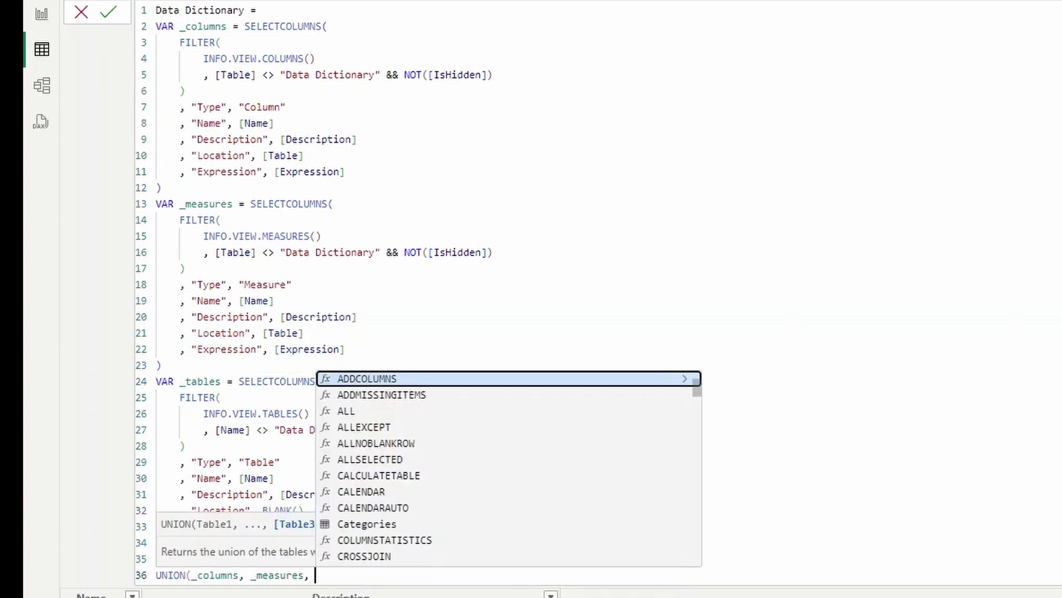
text(tables))
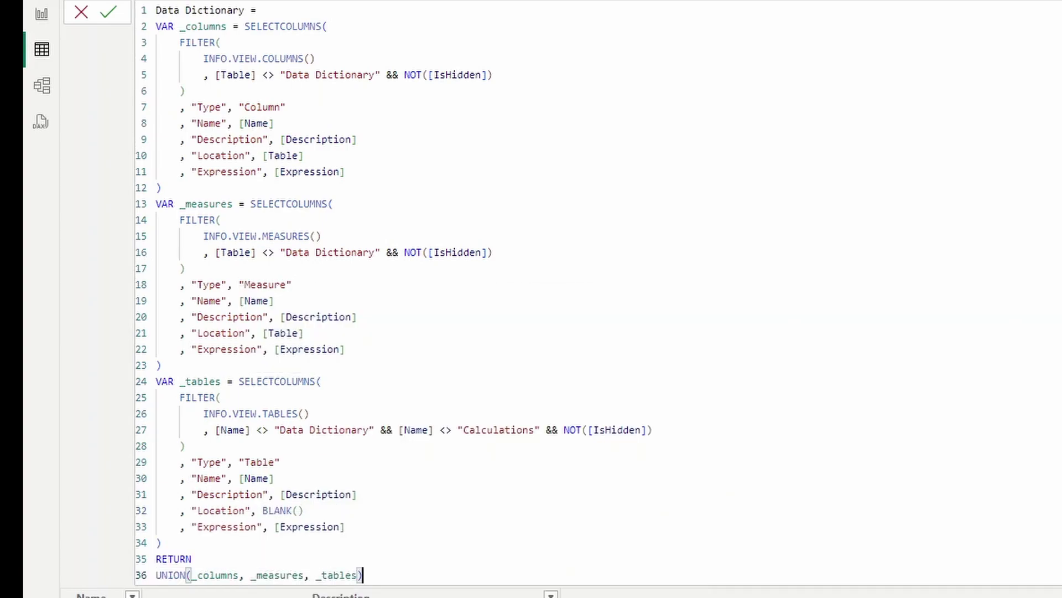
key(Return)
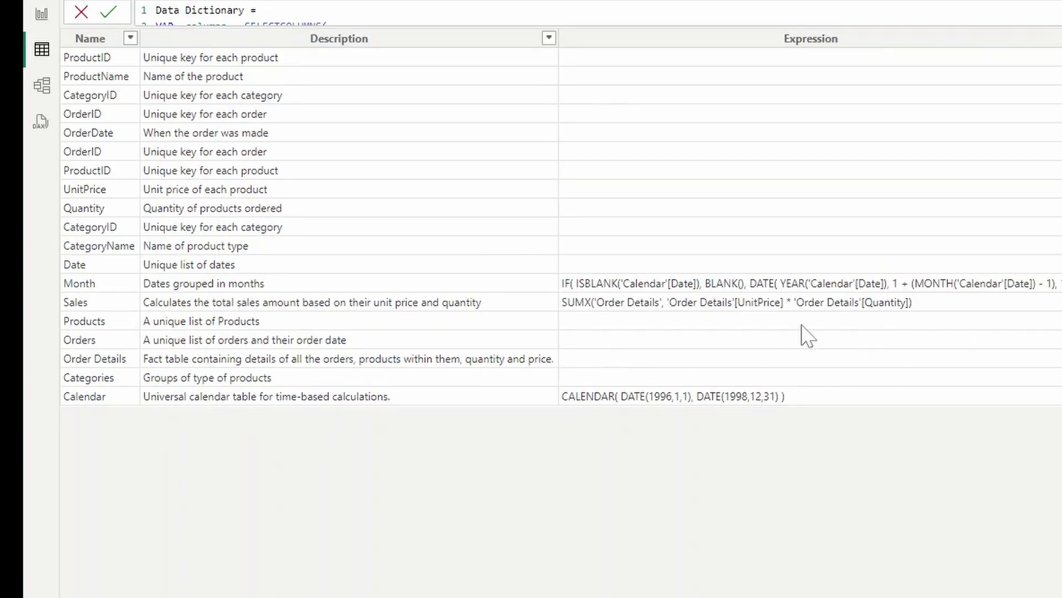
click(713, 399)
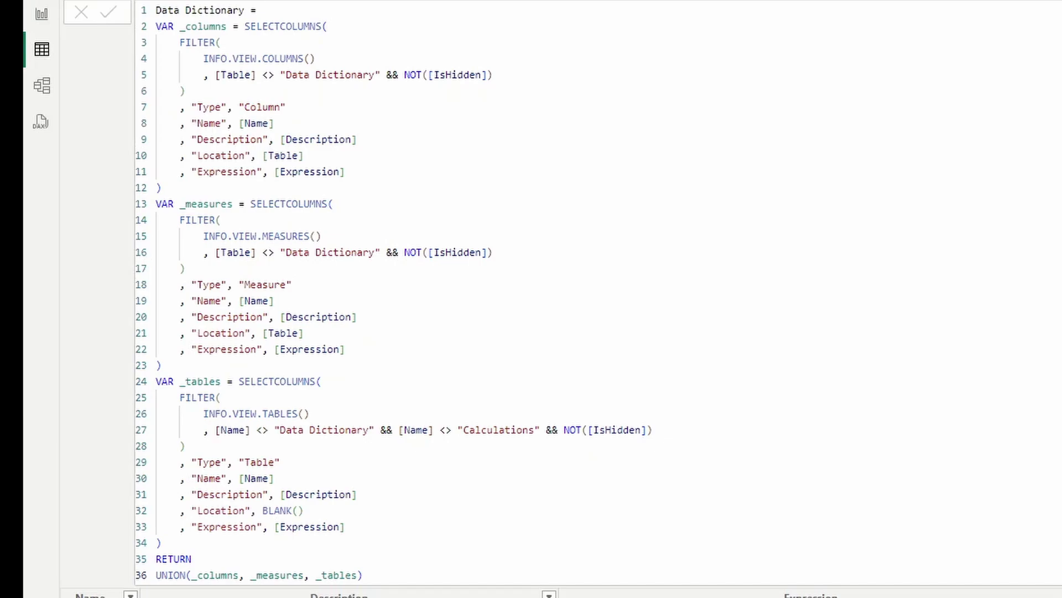
Add a variable _relationships equal to INFO.VIEW.RELATIONSHIPS() on a new line before RETURN
click(238, 527)
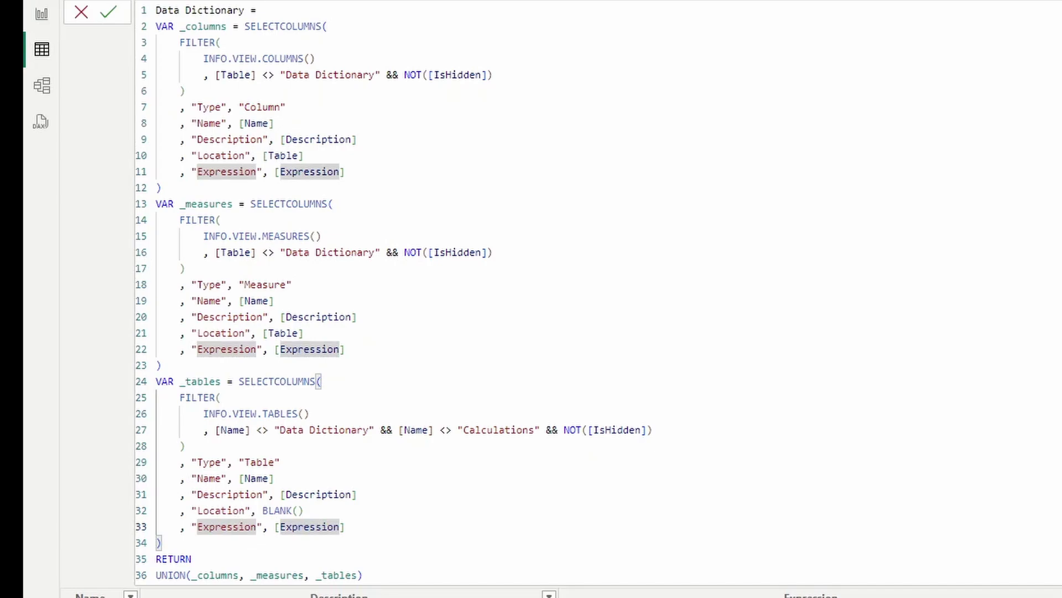
click(162, 542)
key(Return)
text(VA)
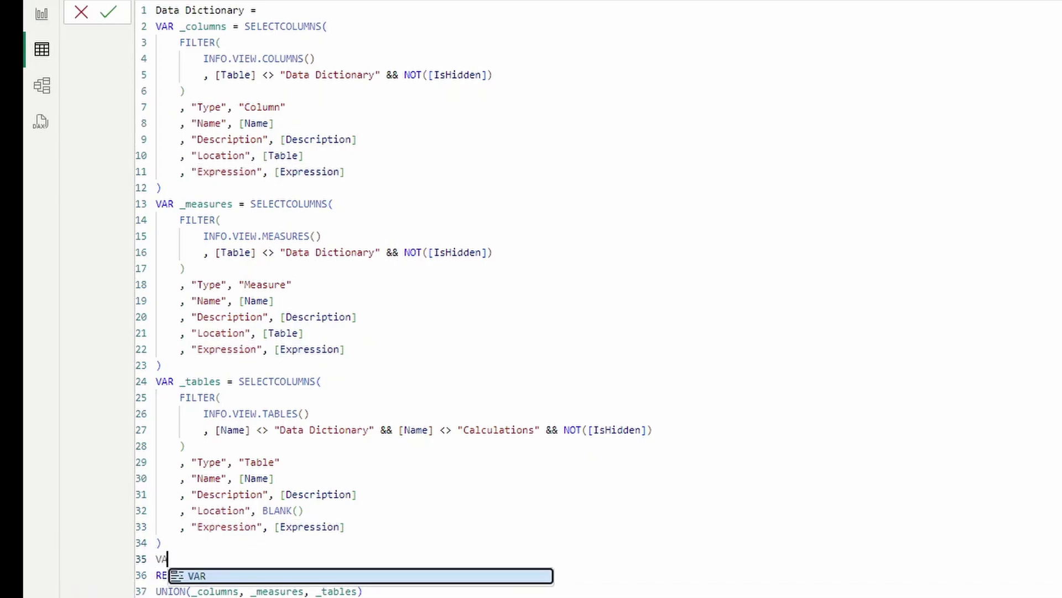
text(R _relaion)
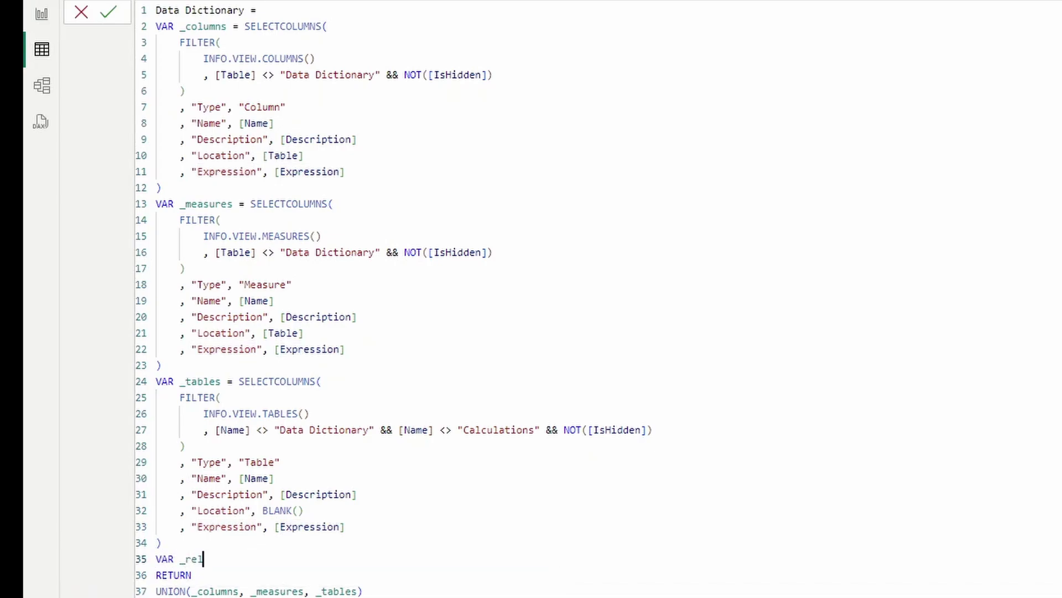
key(BackSpace)
key(BackSpace)
key(BackSpace)
text(tionships = INFO.VIEW)
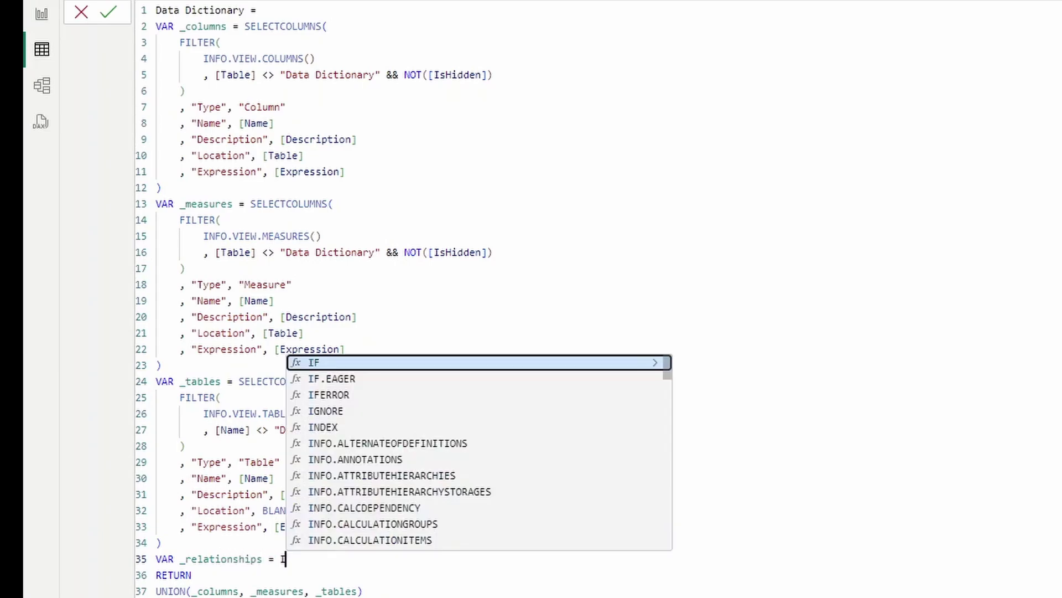
key(Down)
key(Down)
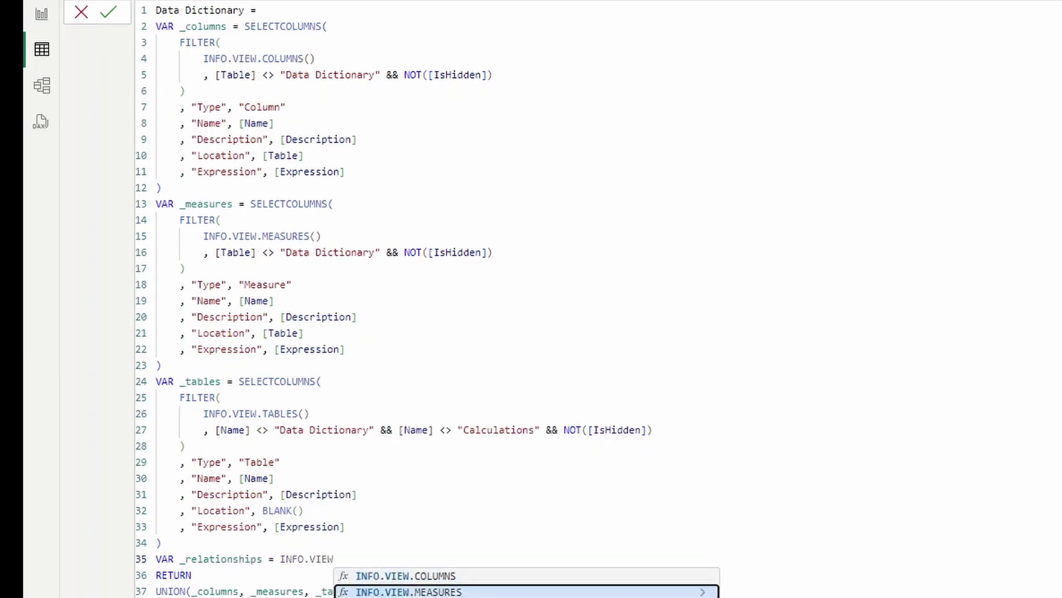
key(Tab)
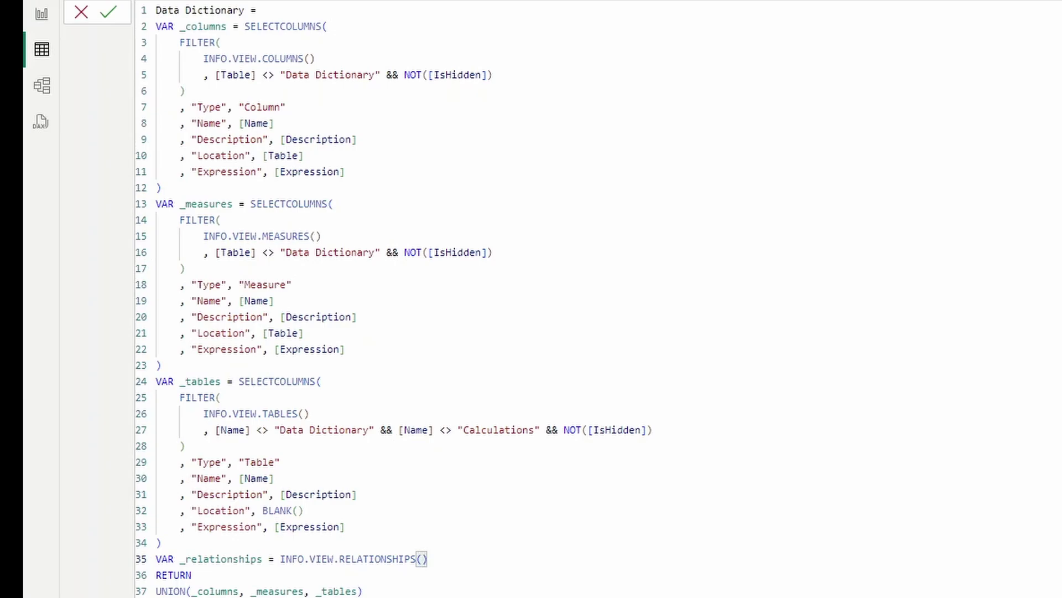
Comment out the UNION line, return _relationships instead, commit the formula, and examine the columns of the relationships output
click(362, 591)
click(157, 591)
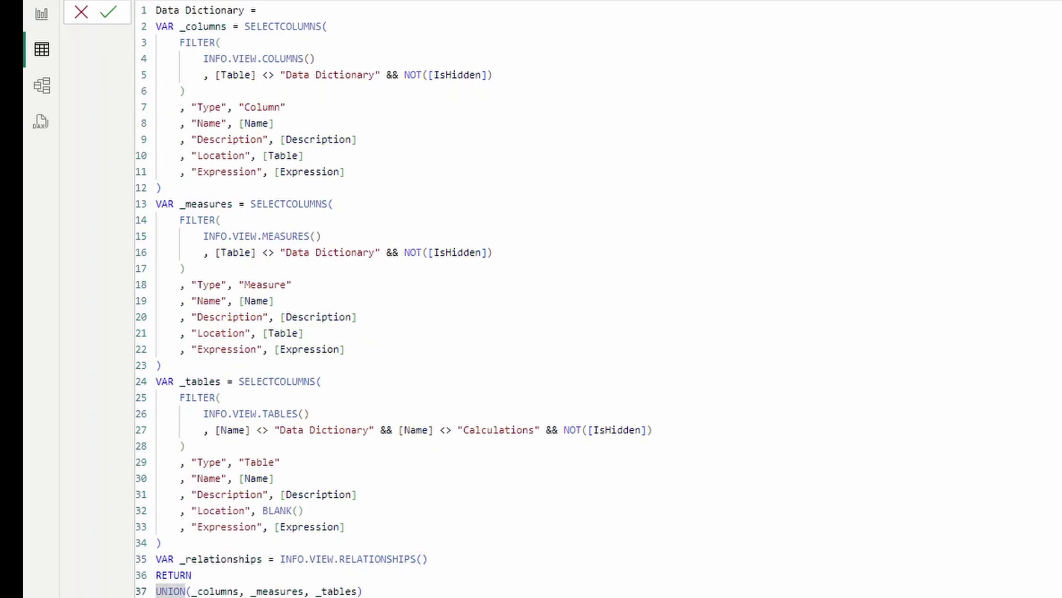
text(//)
click(191, 575)
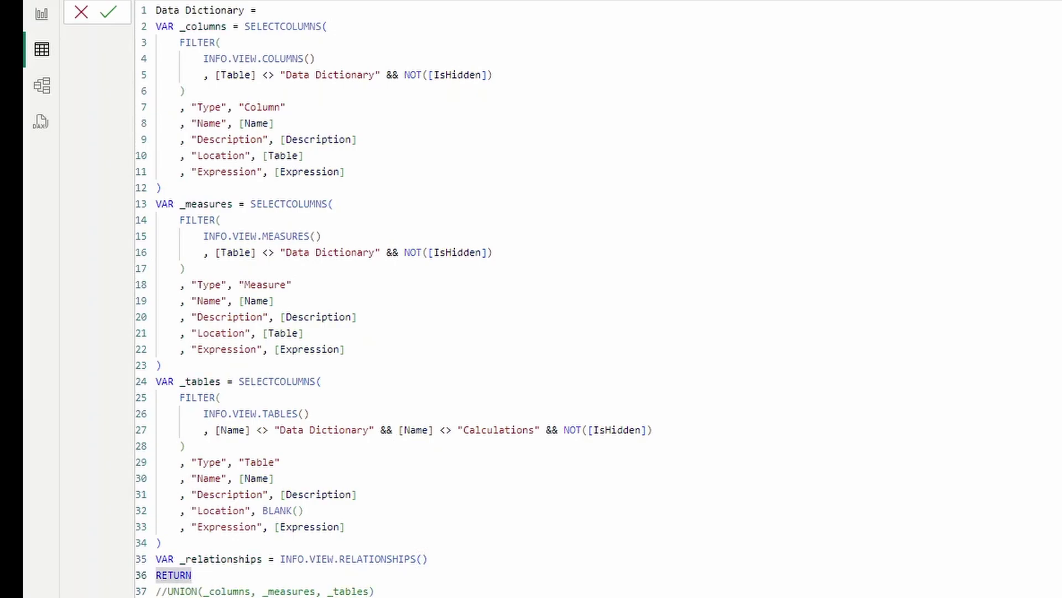
key(Return)
text(_relationships)
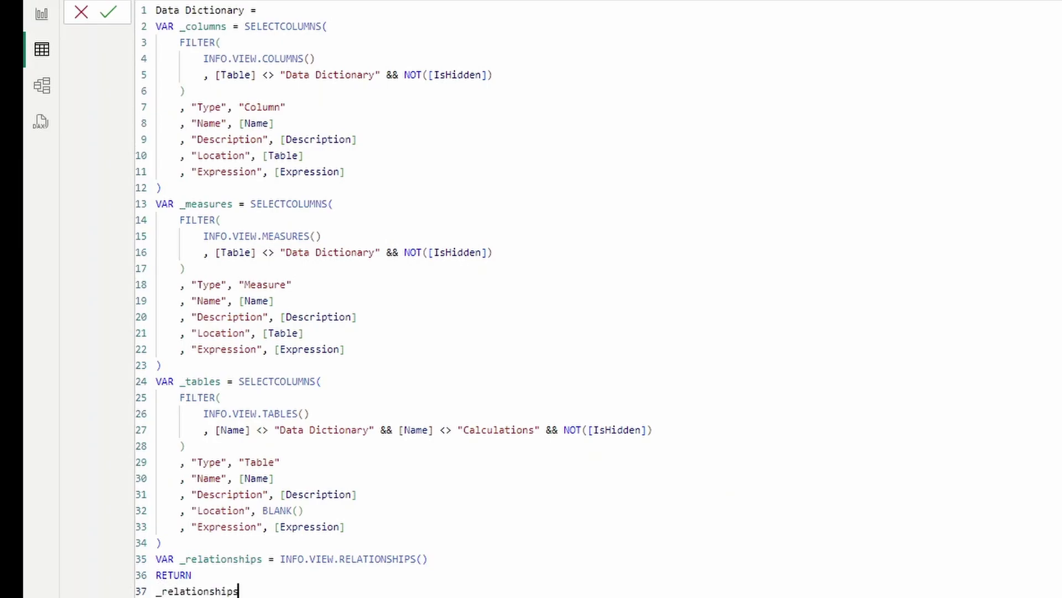
key(Return)
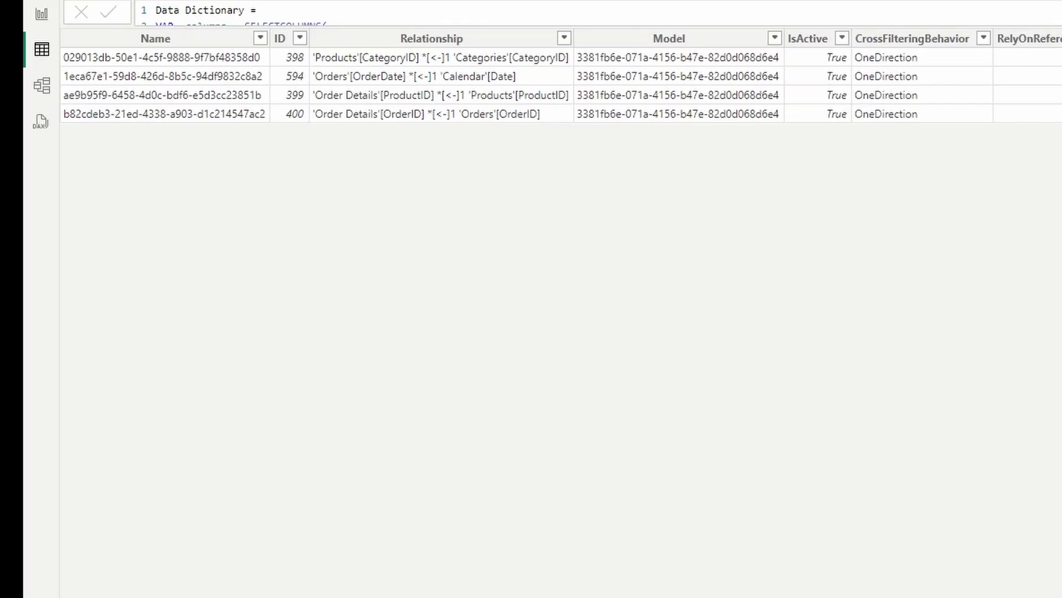
scroll(561, 76, right, 6)
scroll(561, 76, left, 6)
Replace INFO.VIEW.RELATIONSHIPS() in the _relationships variable with a copy of the _tables SELECTCOLUMNS block
click(444, 68)
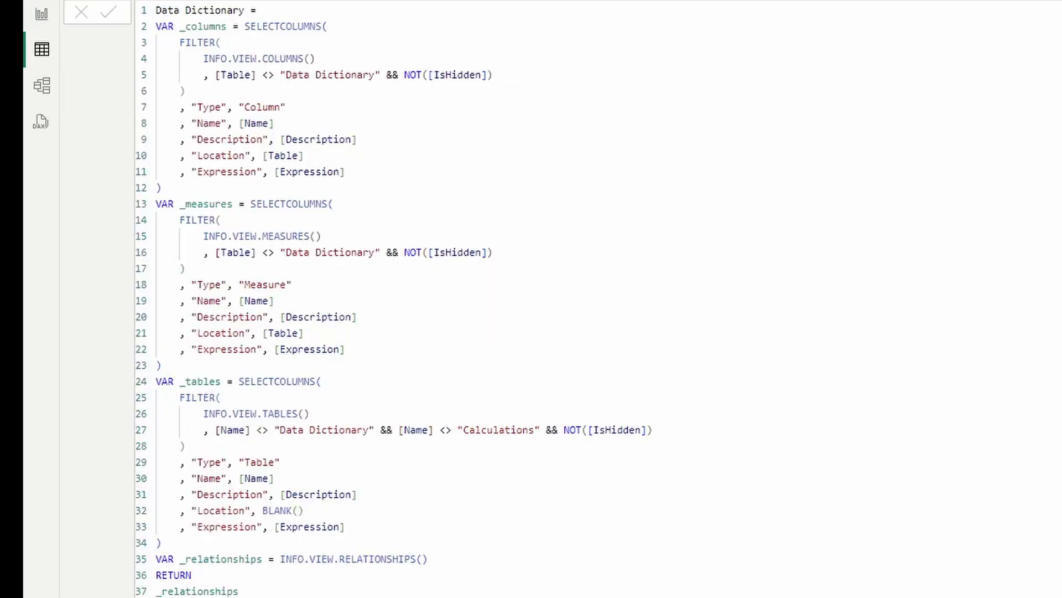
drag(162, 542, 239, 381)
key(ctrl+c)
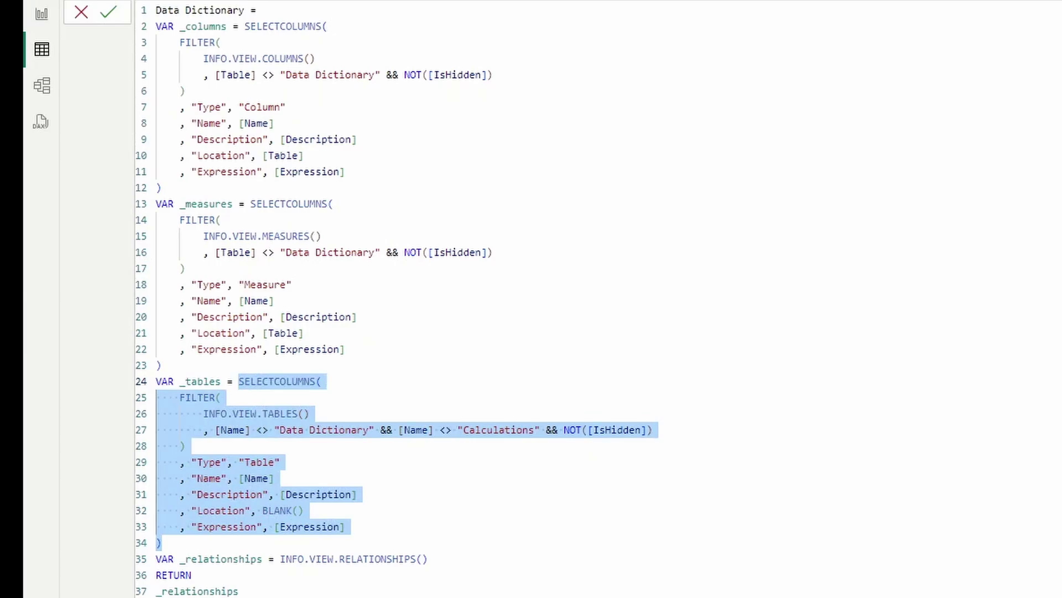
drag(428, 559, 280, 559)
key(ctrl+v)
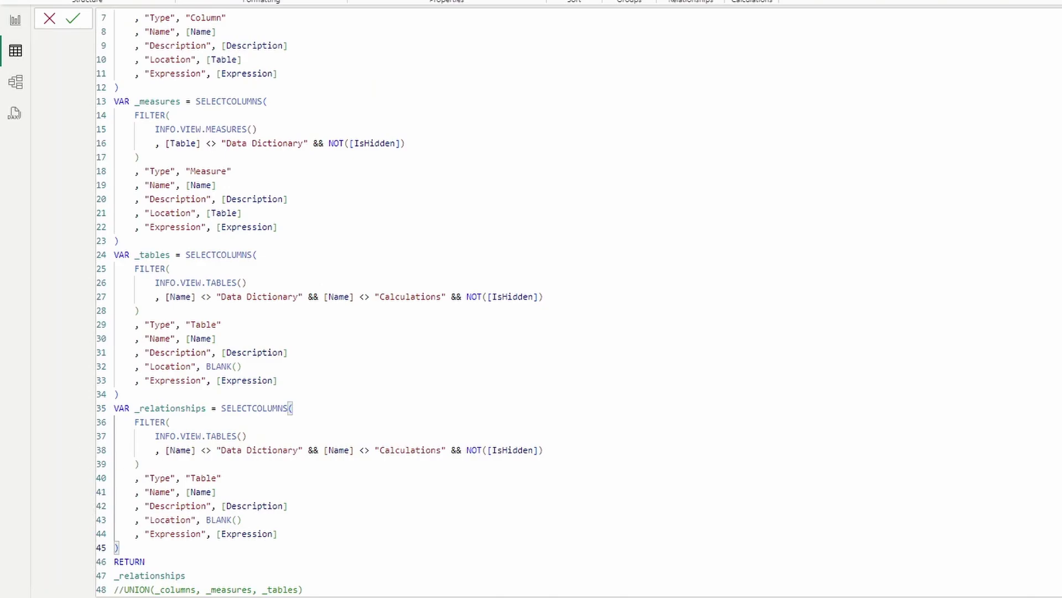
In the _relationships block, make INFO.VIEW.RELATIONSHIPS() the source and remove the FILTER wrapper with its conditions
double_click(221, 436)
text(RE)
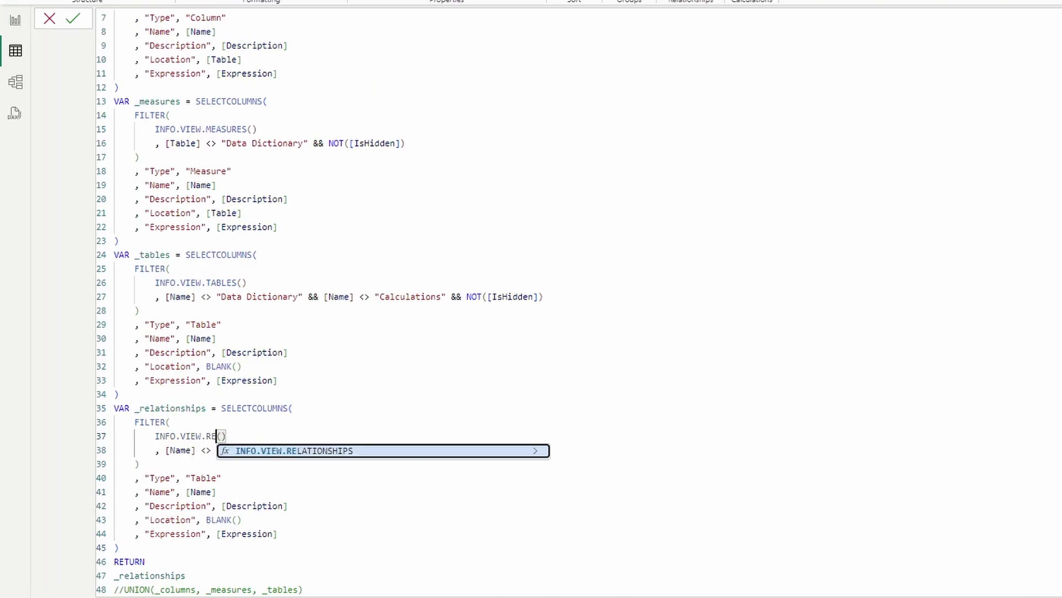
key(Tab)
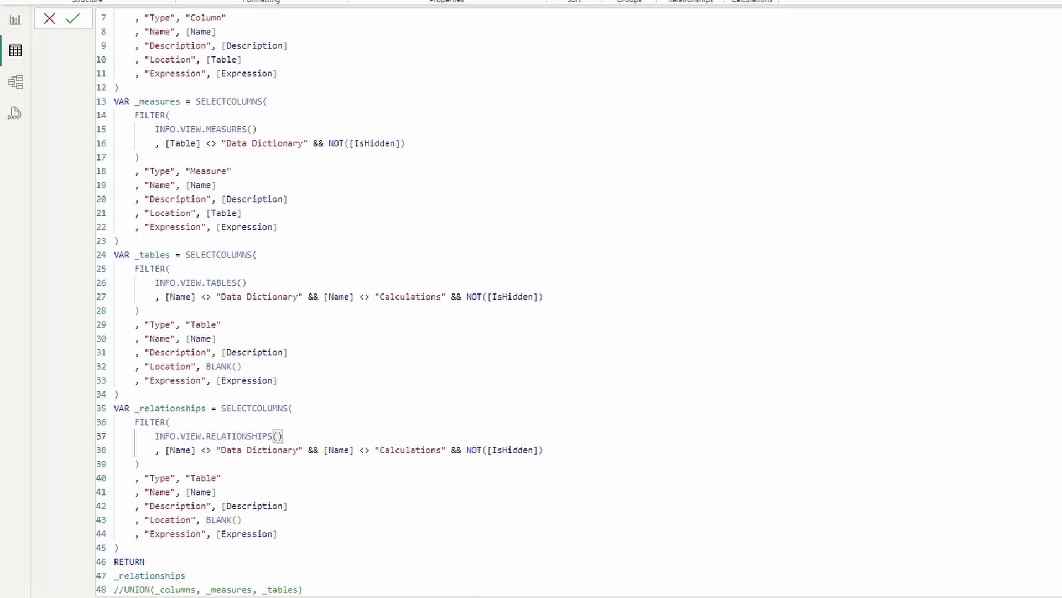
drag(140, 464, 114, 450)
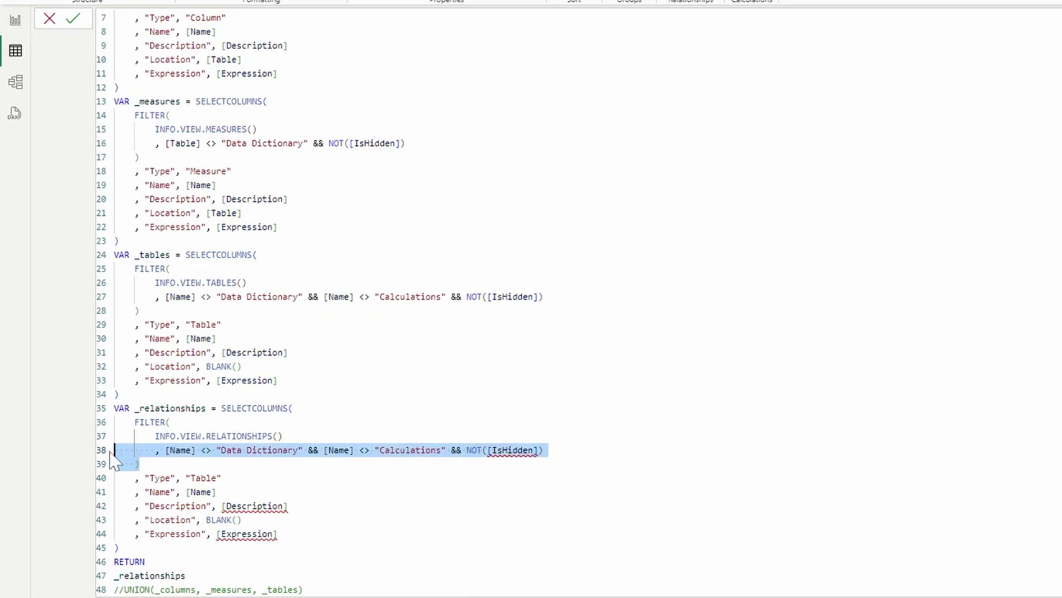
key(BackSpace)
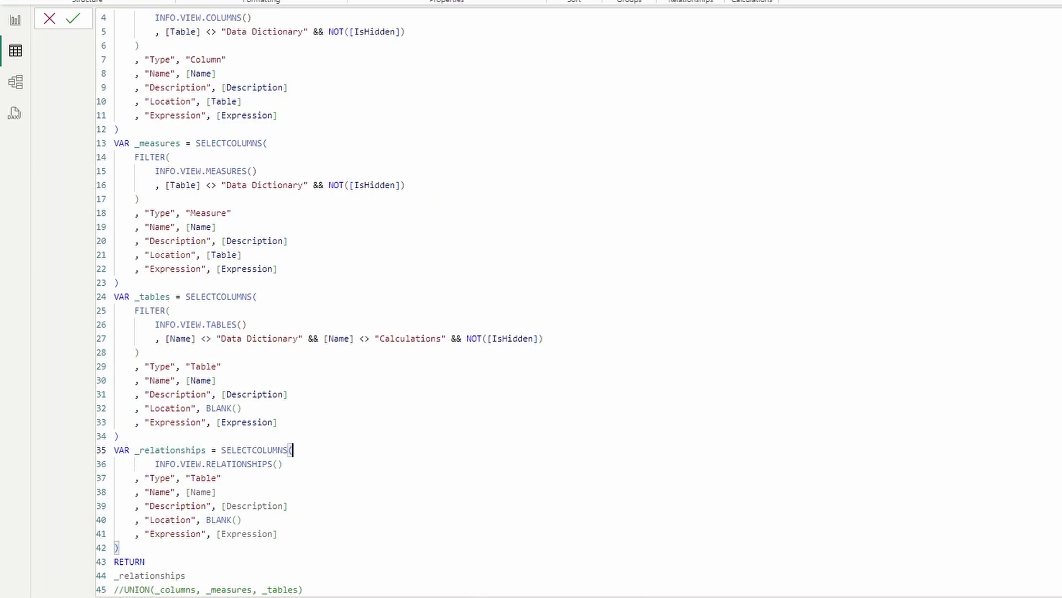
In the _relationships block, set the Type value to "Relationship" and the Name value to [Relationship]
click(221, 478)
double_click(206, 477)
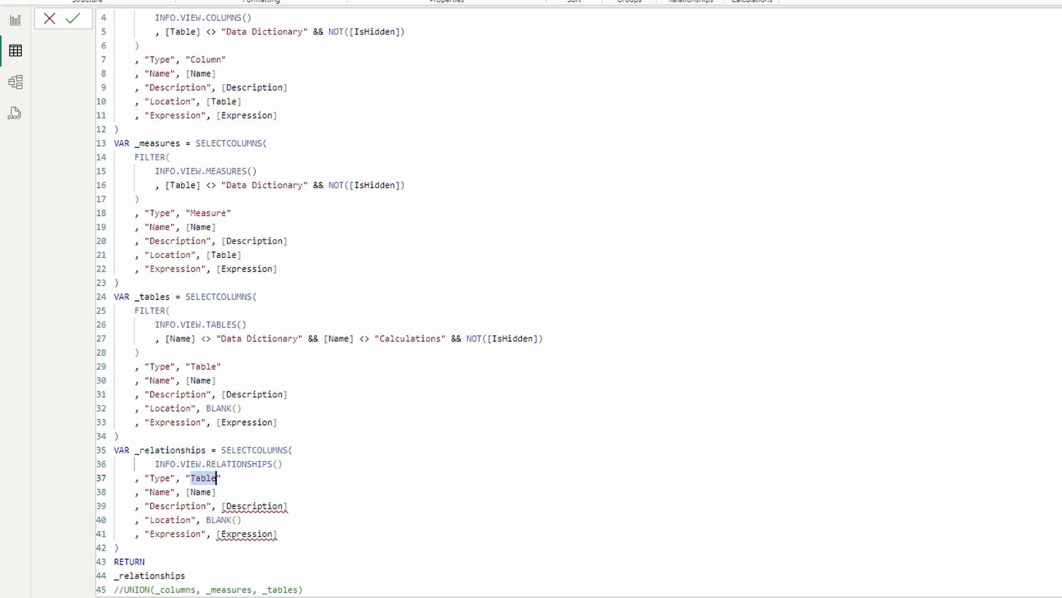
text(Relationship)
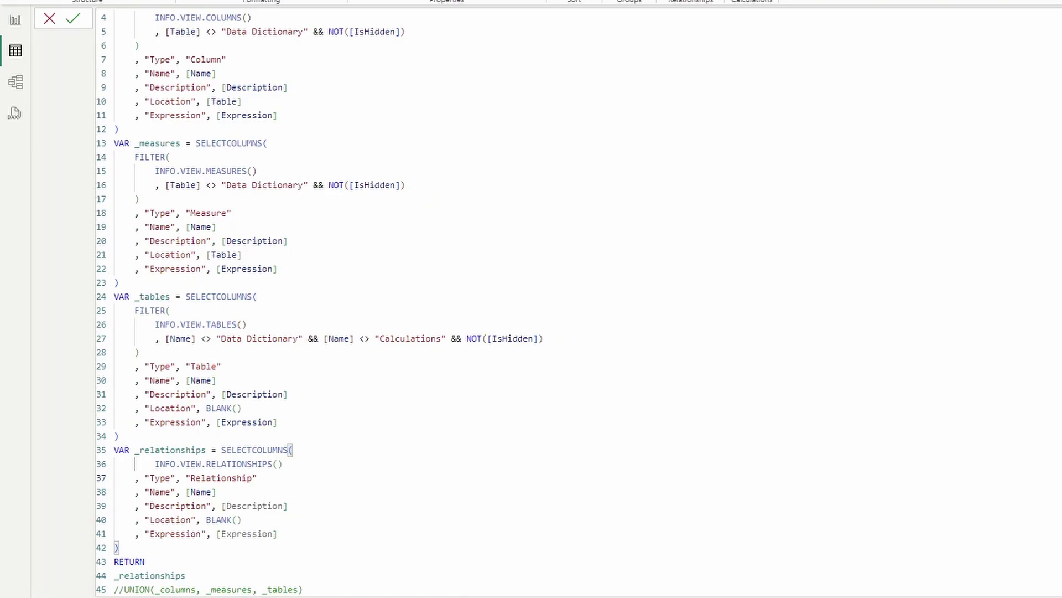
double_click(201, 491)
text(Relationship)
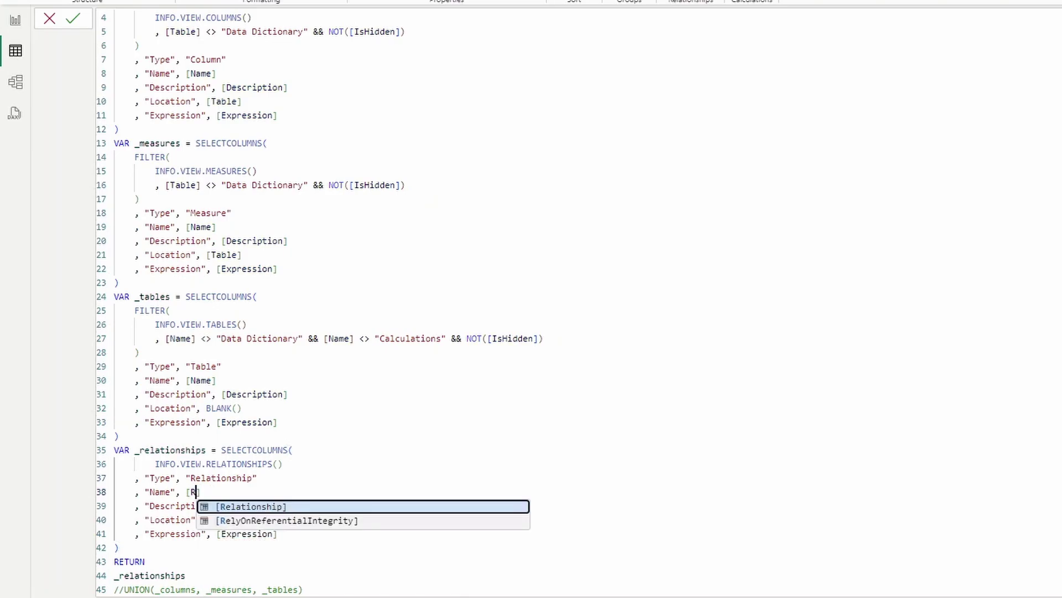
key(Tab)
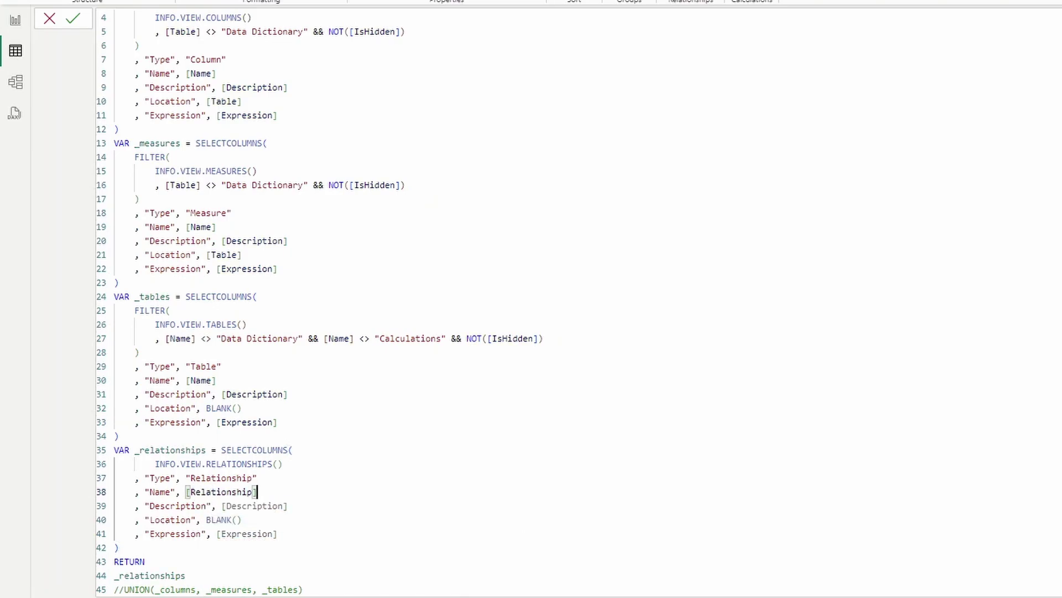
Set the Description value in the _relationships block to BLANK(), keeping Location as BLANK()
drag(287, 505, 221, 506)
text(BLA)
key(Tab)
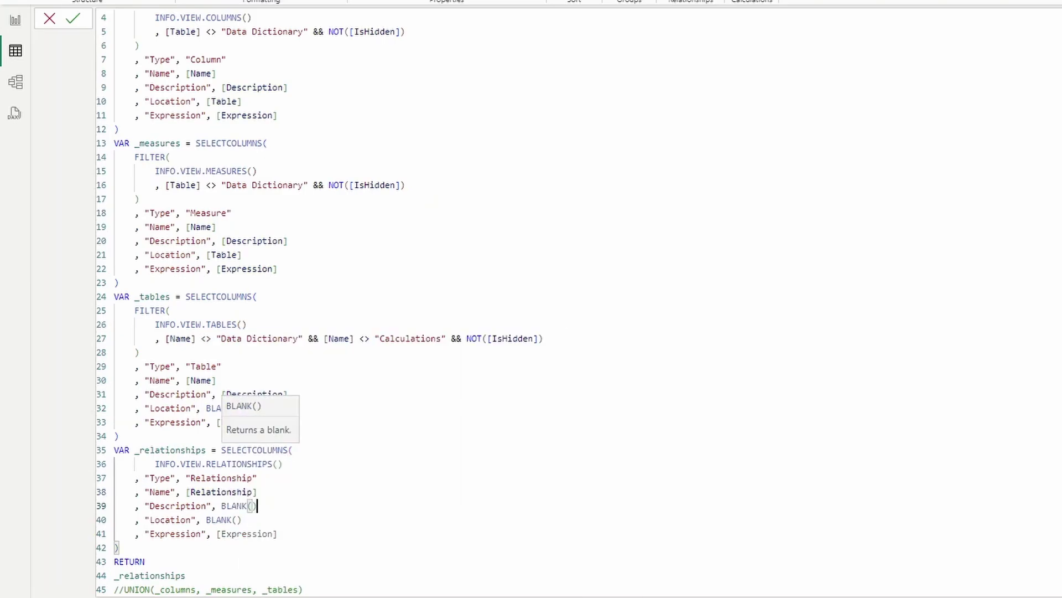
text())
click(231, 520)
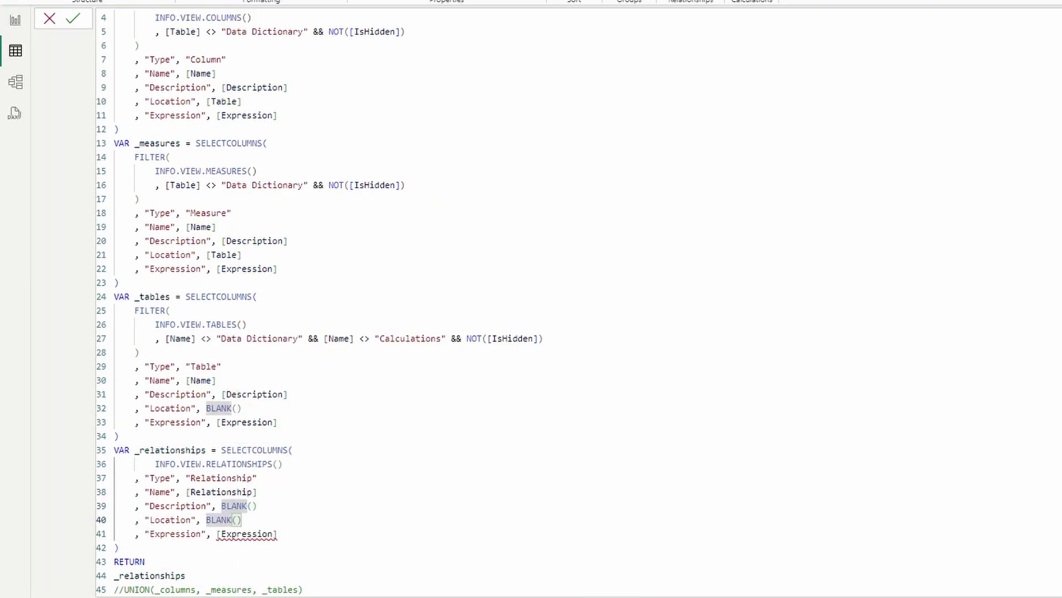
click(242, 519)
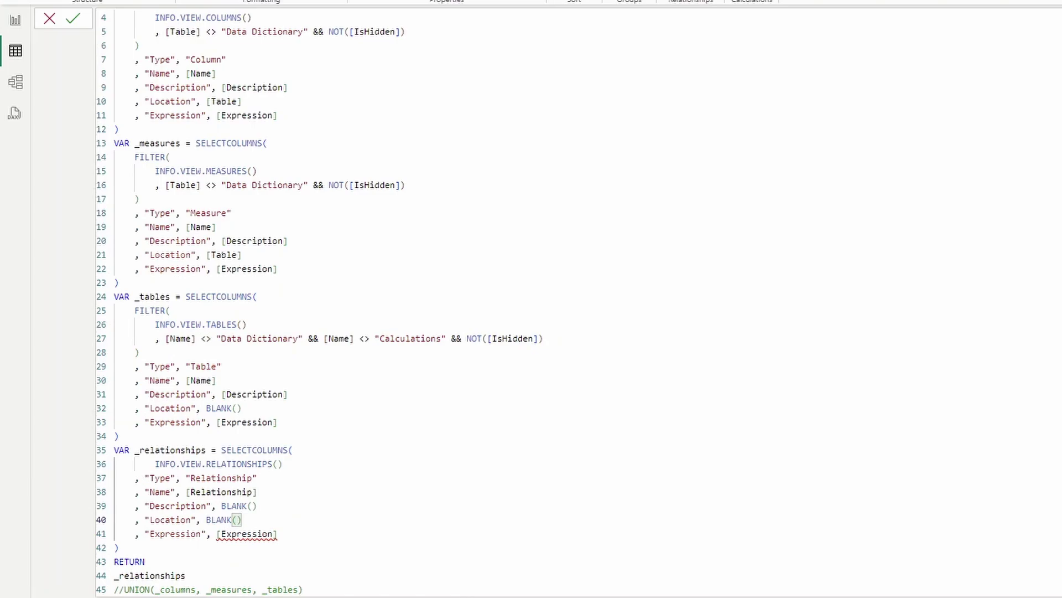
Set the Expression value in the _relationships block to [Relationship]
drag(278, 533, 217, 534)
text(re)
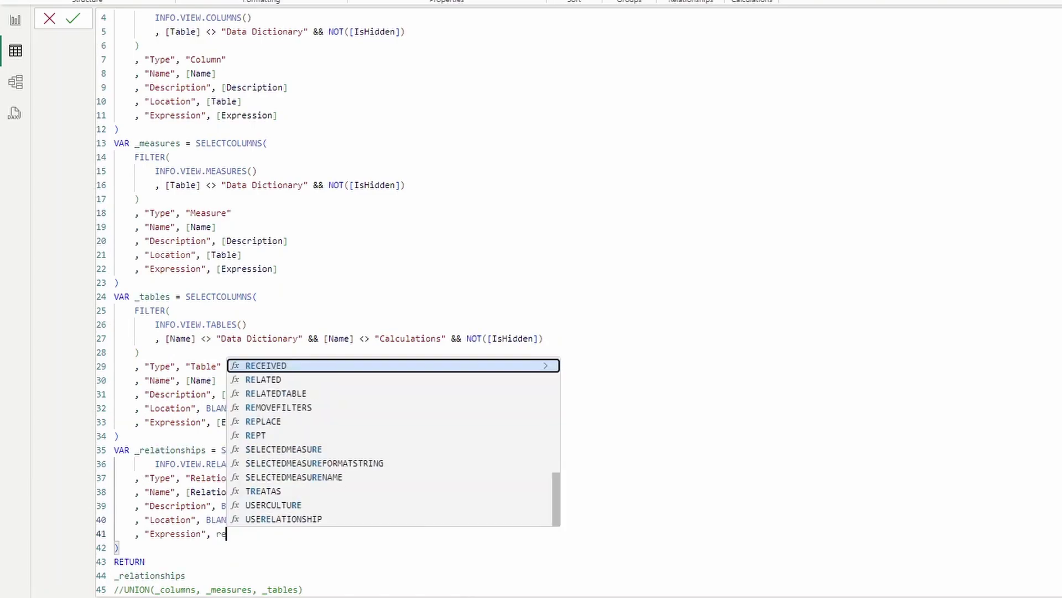
text(la)
key(Up)
key(Up)
key(Up)
key(Up)
key(Up)
key(Up)
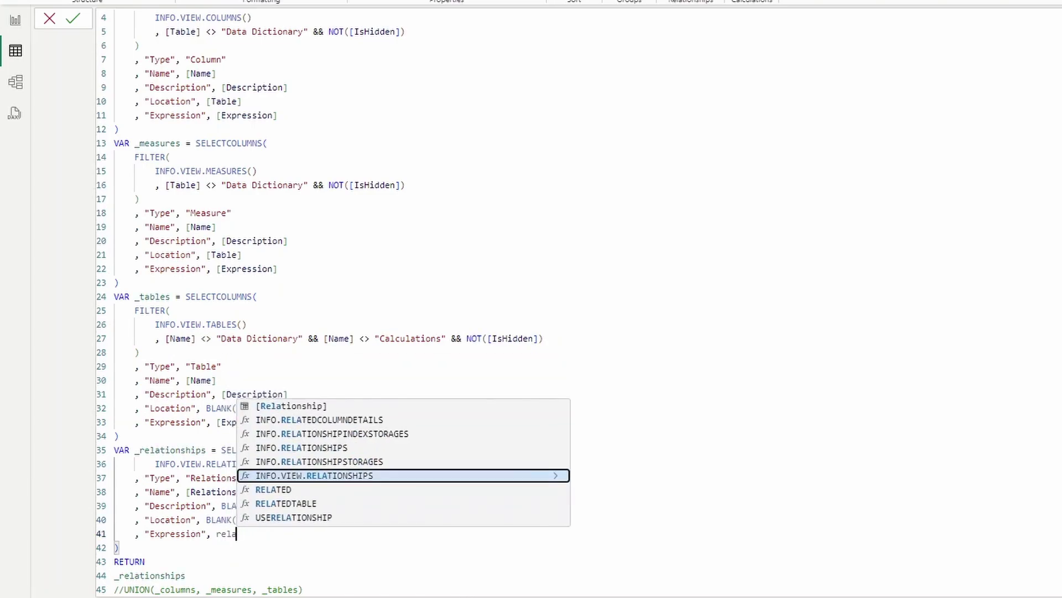
key(Tab)
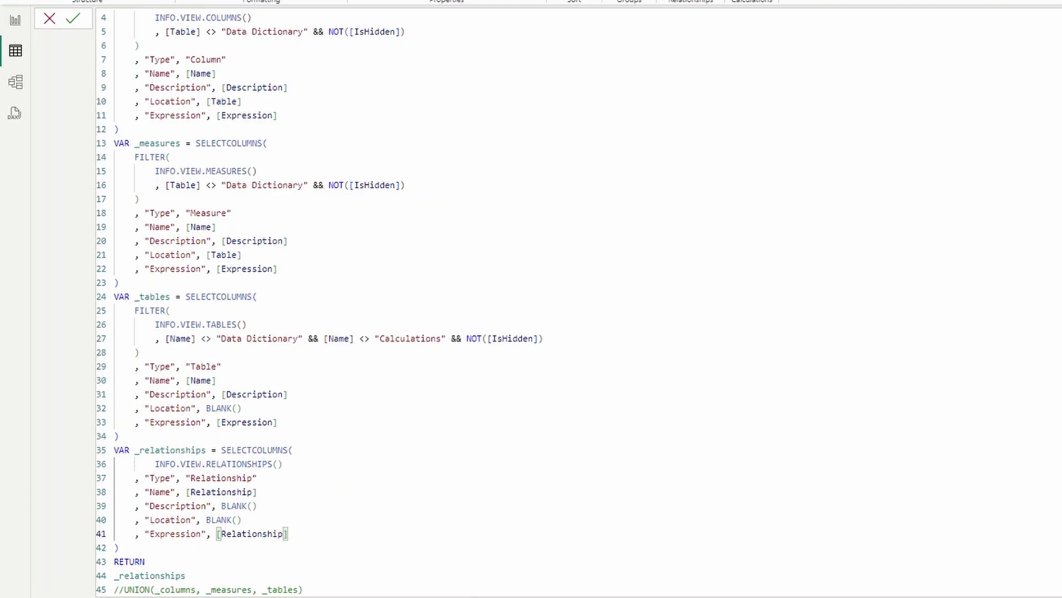
Remove the _relationships return line, uncomment the UNION, add _relationships as its fourth table, and commit the formula
key(Down)
key(Down)
key(Down)
key(shift+Home)
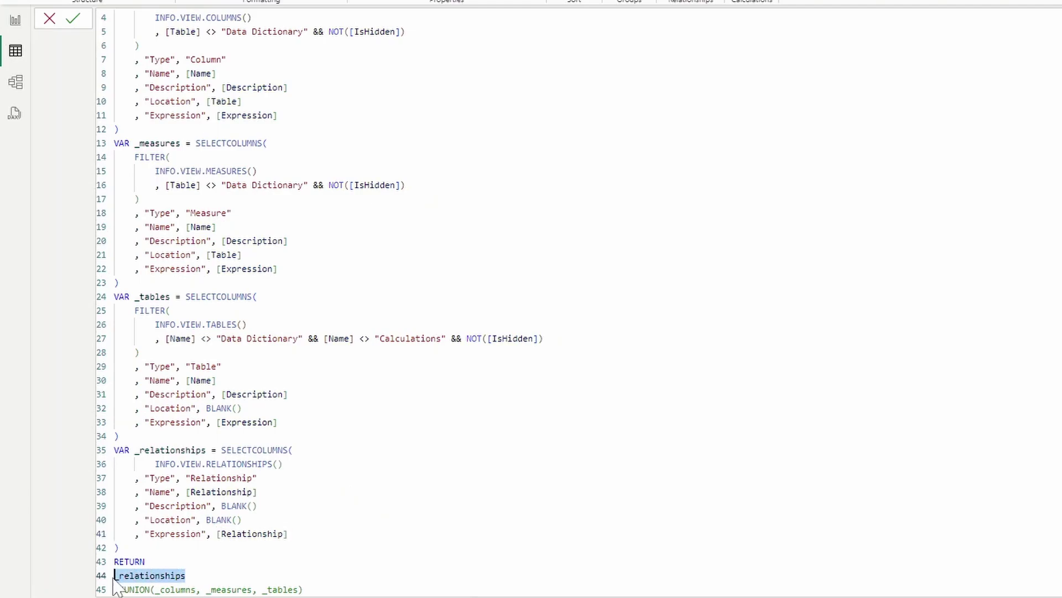
key(BackSpace)
key(Delete)
key(Delete)
key(Delete)
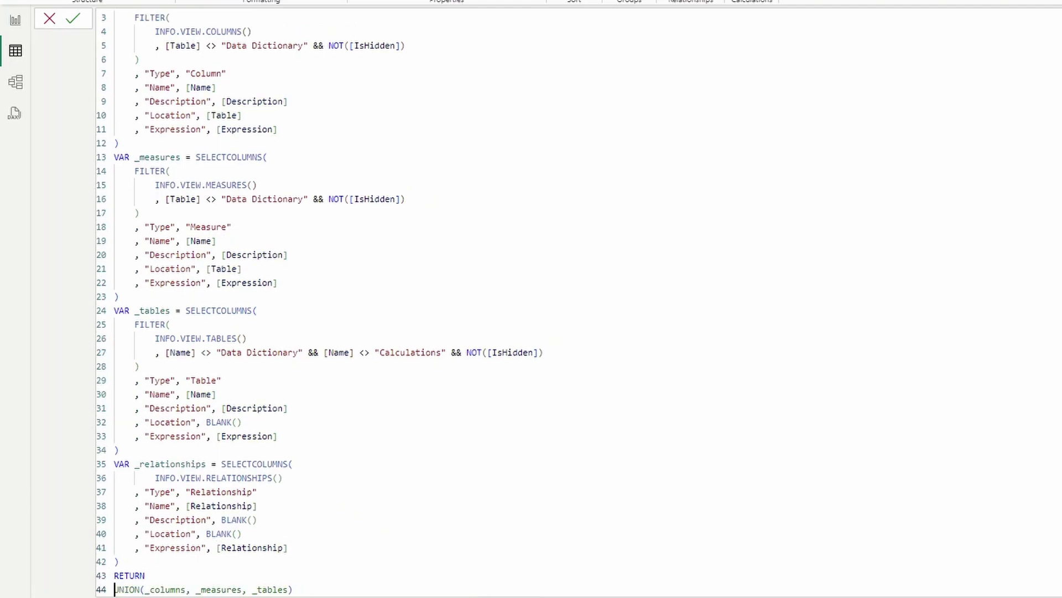
click(287, 589)
text(, _rel)
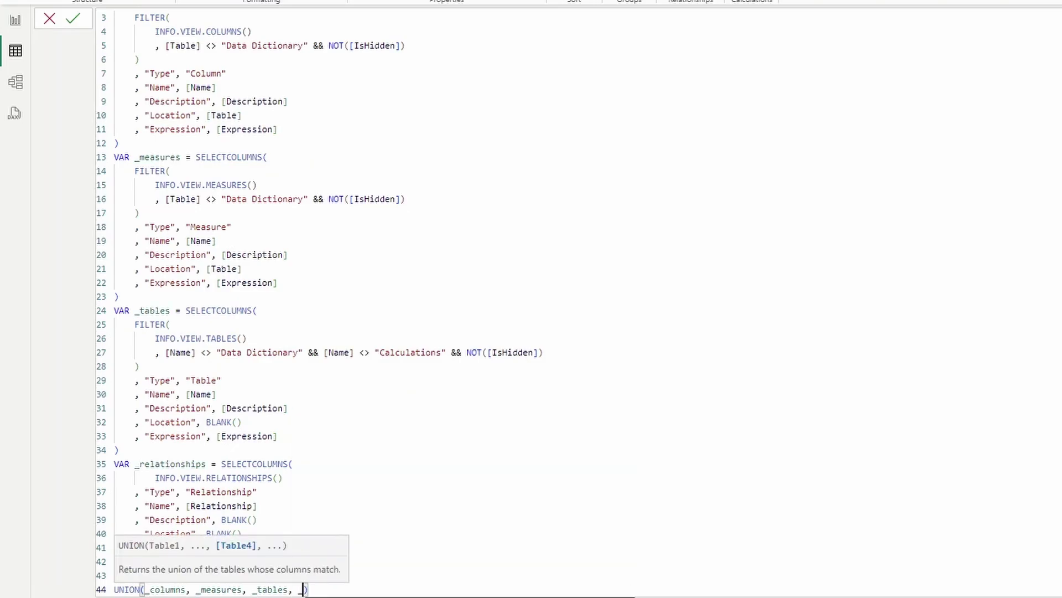
key(Tab)
key(Return)
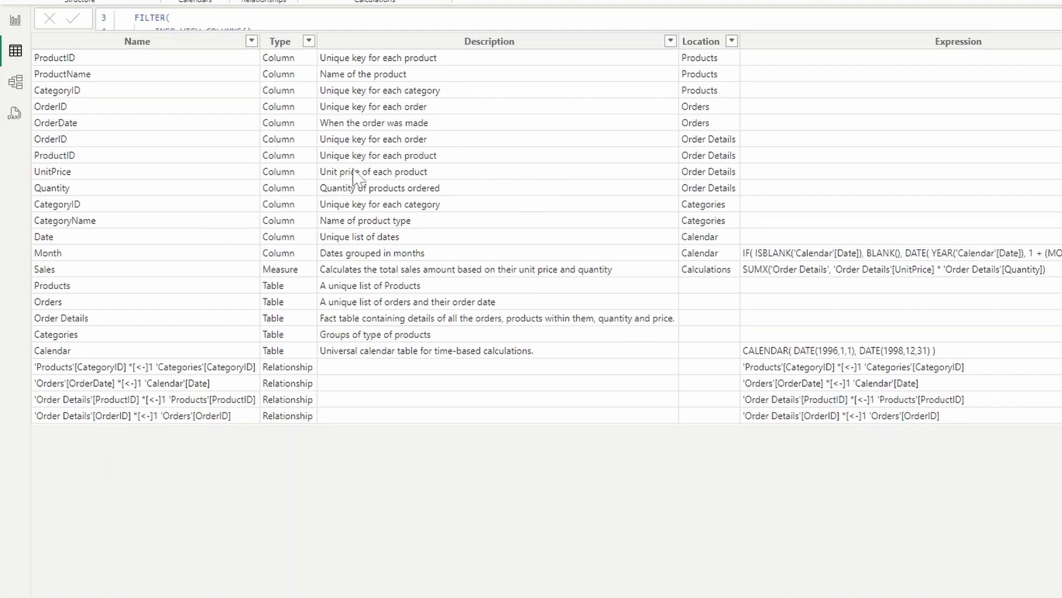
On the report page, enlarge the Type slicer to fit all options and filter by Measure, Relationship and Table in turn
click(15, 20)
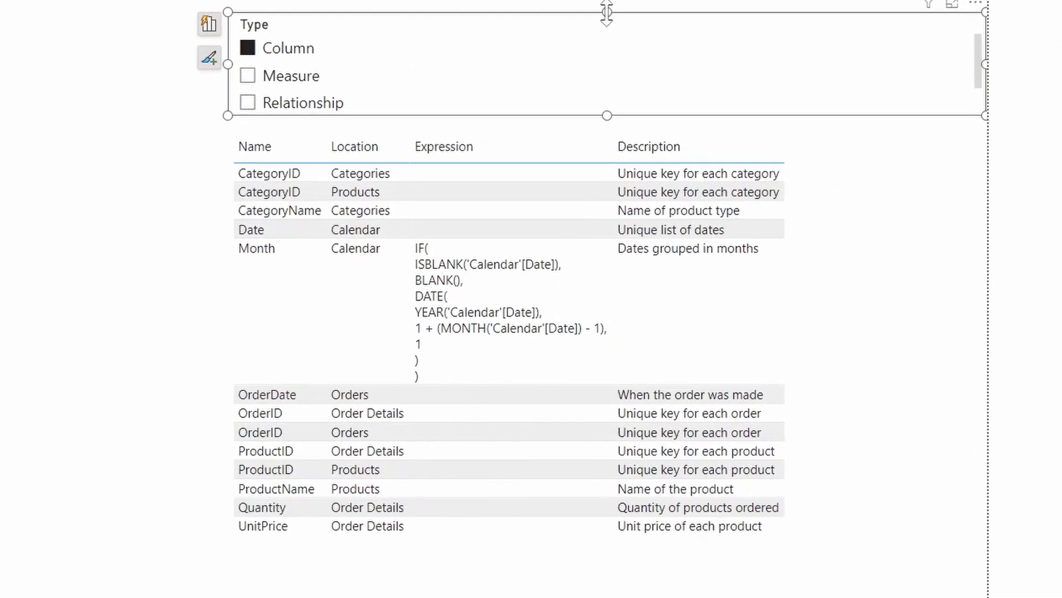
drag(607, 12, 608, 0)
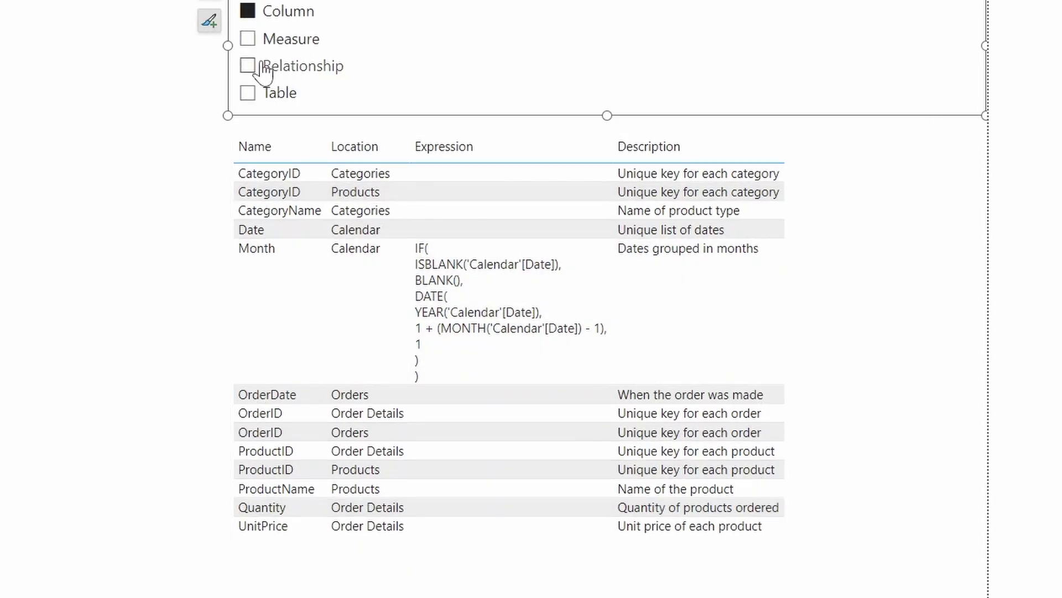
click(272, 41)
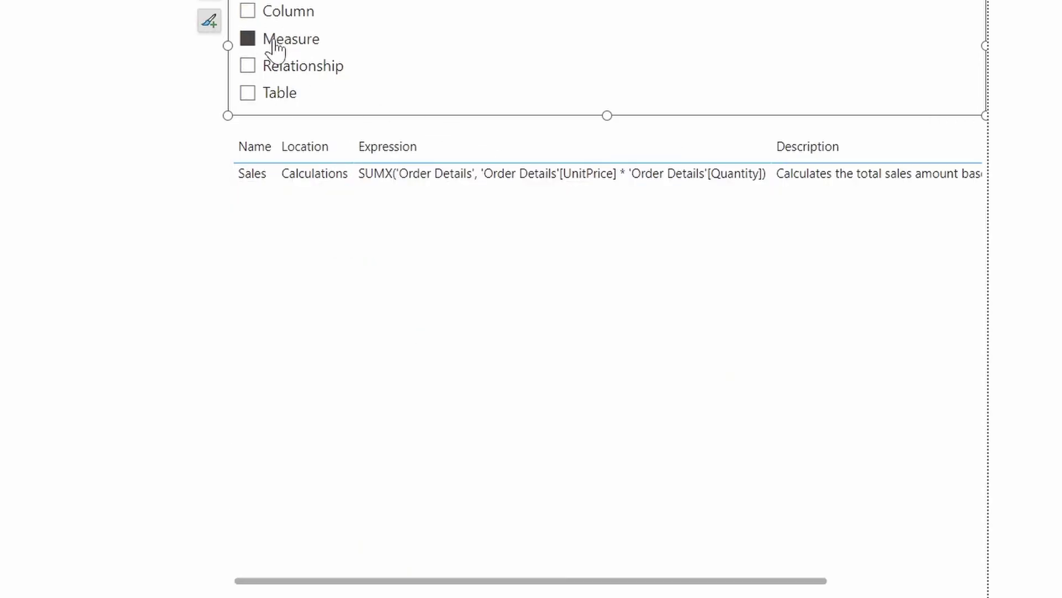
click(302, 71)
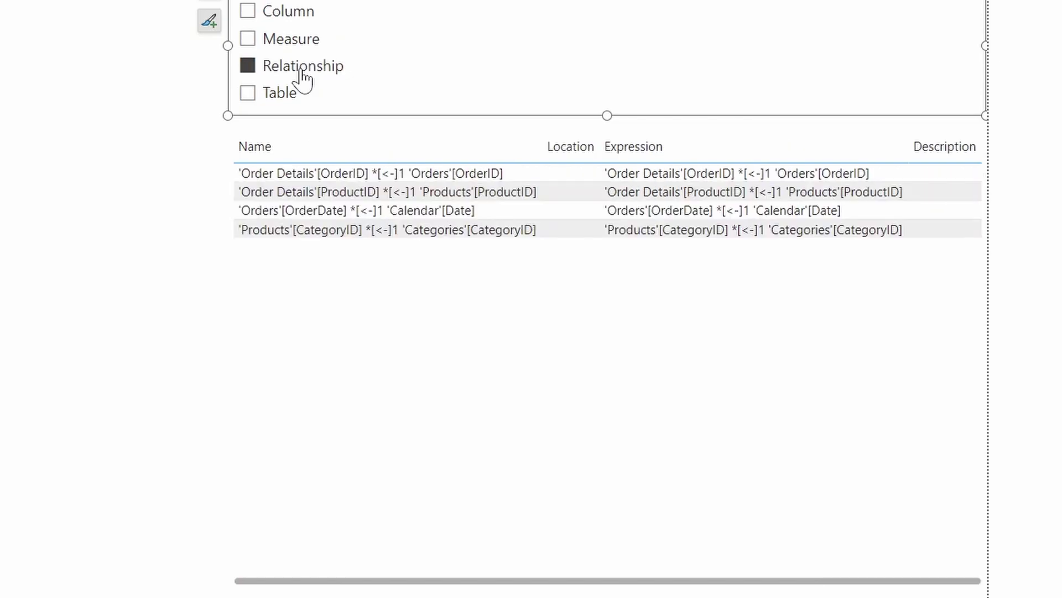
click(282, 96)
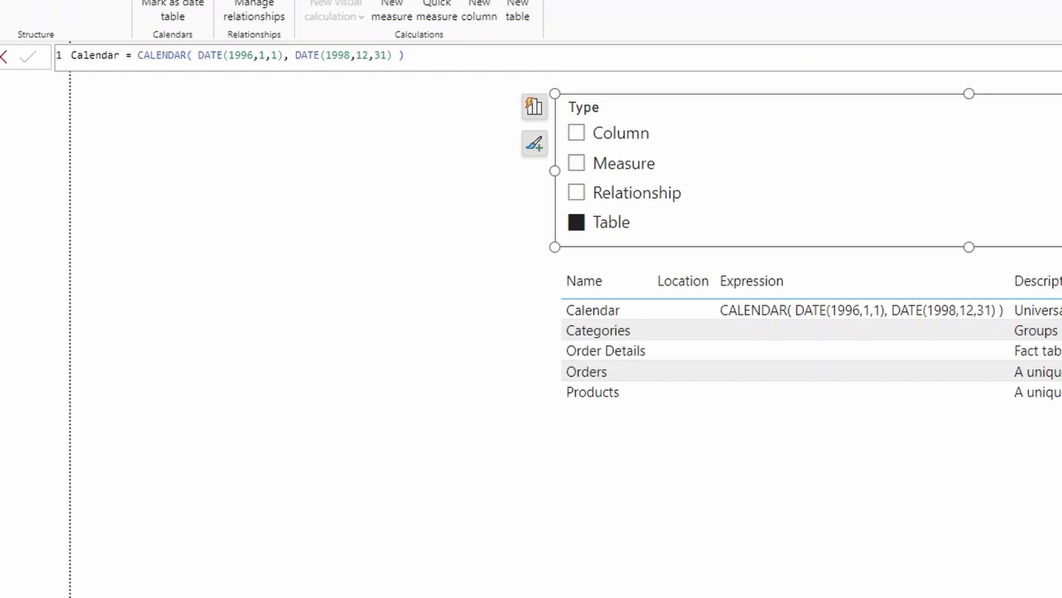
Change the last digit of the start year in the Calendar table's CALENDAR expression to 5 and commit it
click(249, 55)
text(5)
key(Return)
Open the Data Dictionary table's formula and review it from the _columns variable through the final UNION
click(916, 422)
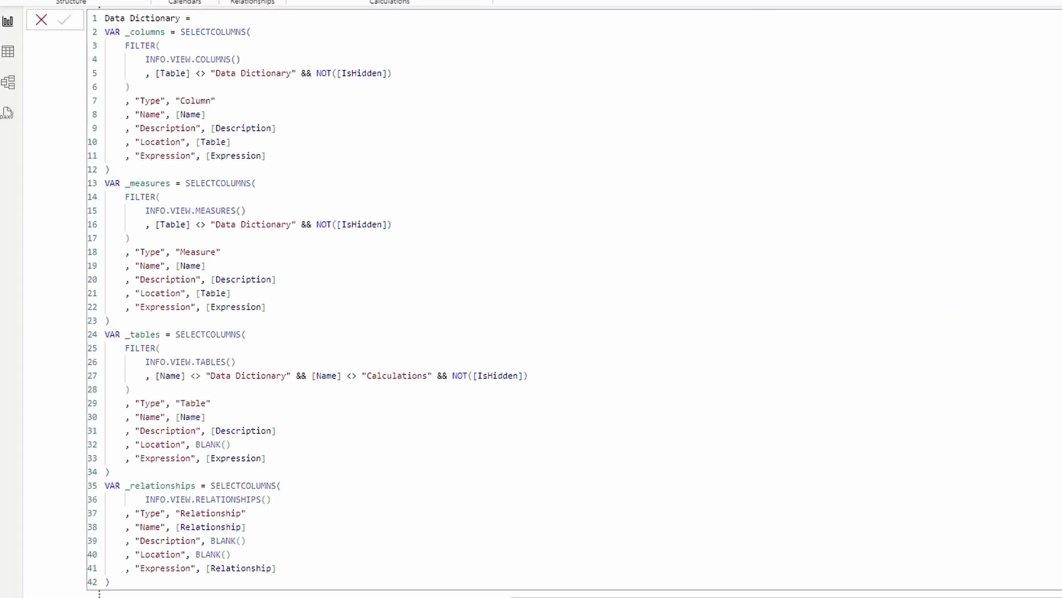
scroll(495, 272, down, 1)
scroll(495, 277, up, 1)
scroll(307, 299, down, 1)
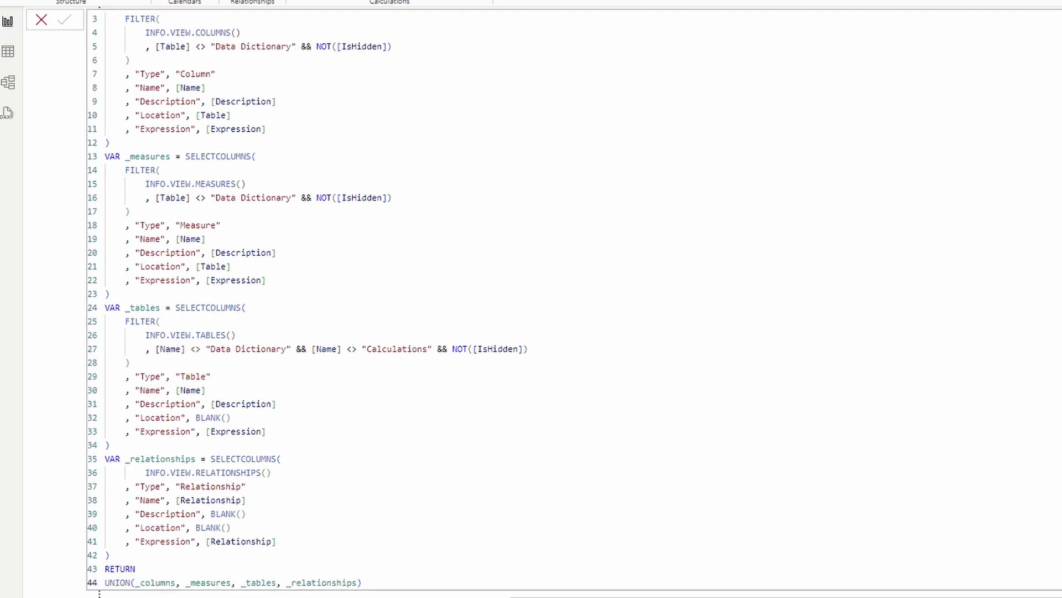
scroll(307, 299, up, 1)
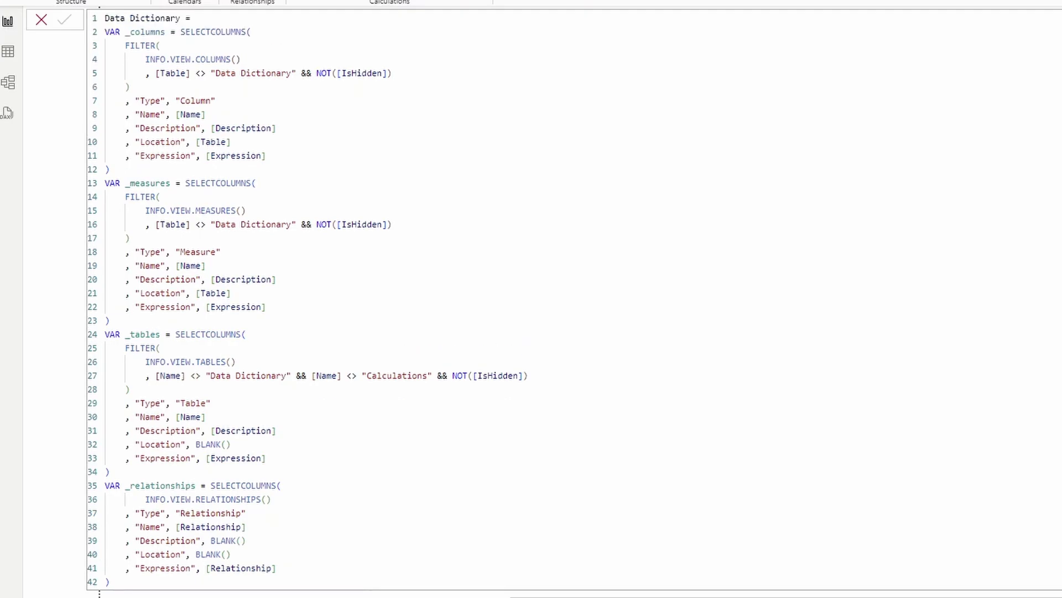